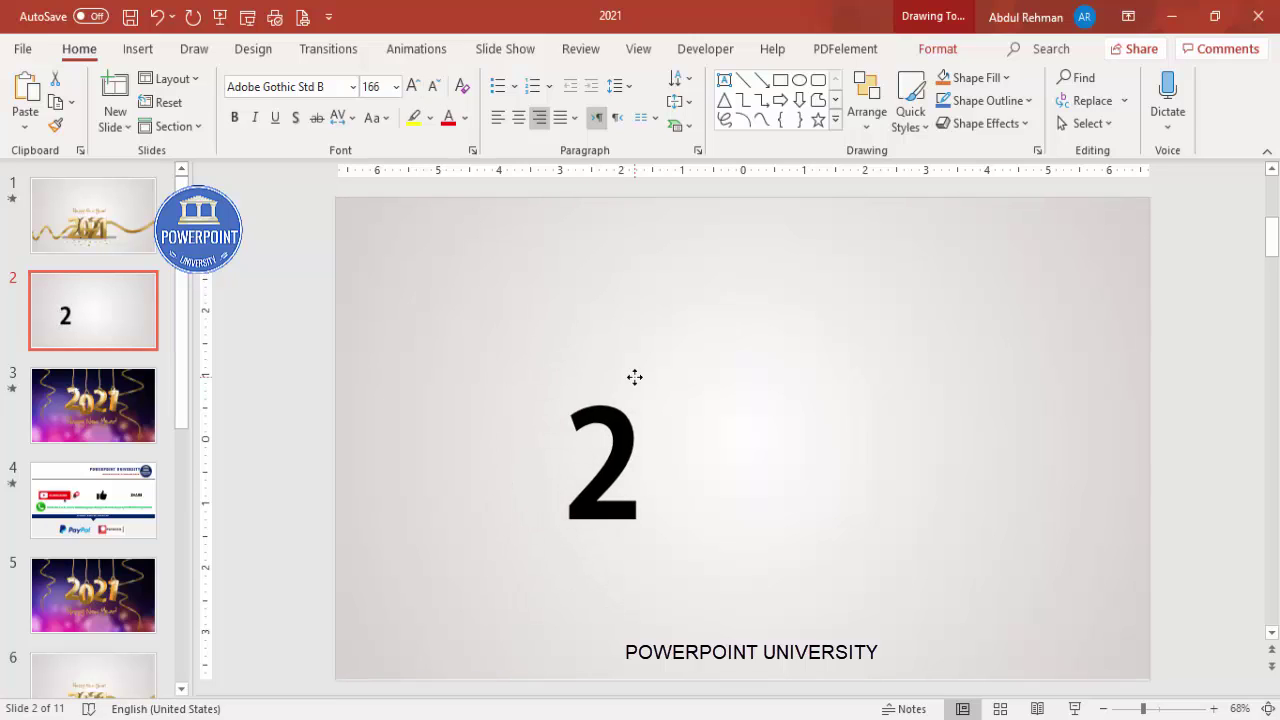
- Make the numeral 2 gold and show its Text Effects 3-D Rotation settings in Format Shape
click(464, 119)
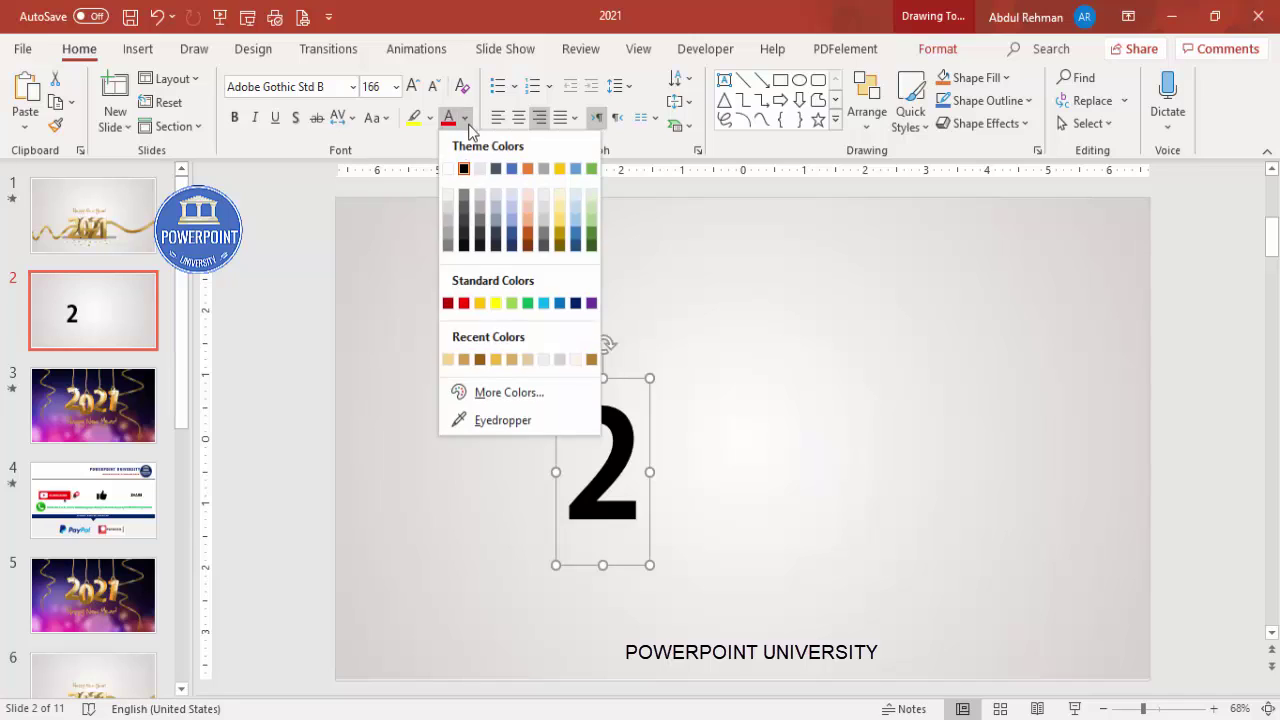
click(463, 359)
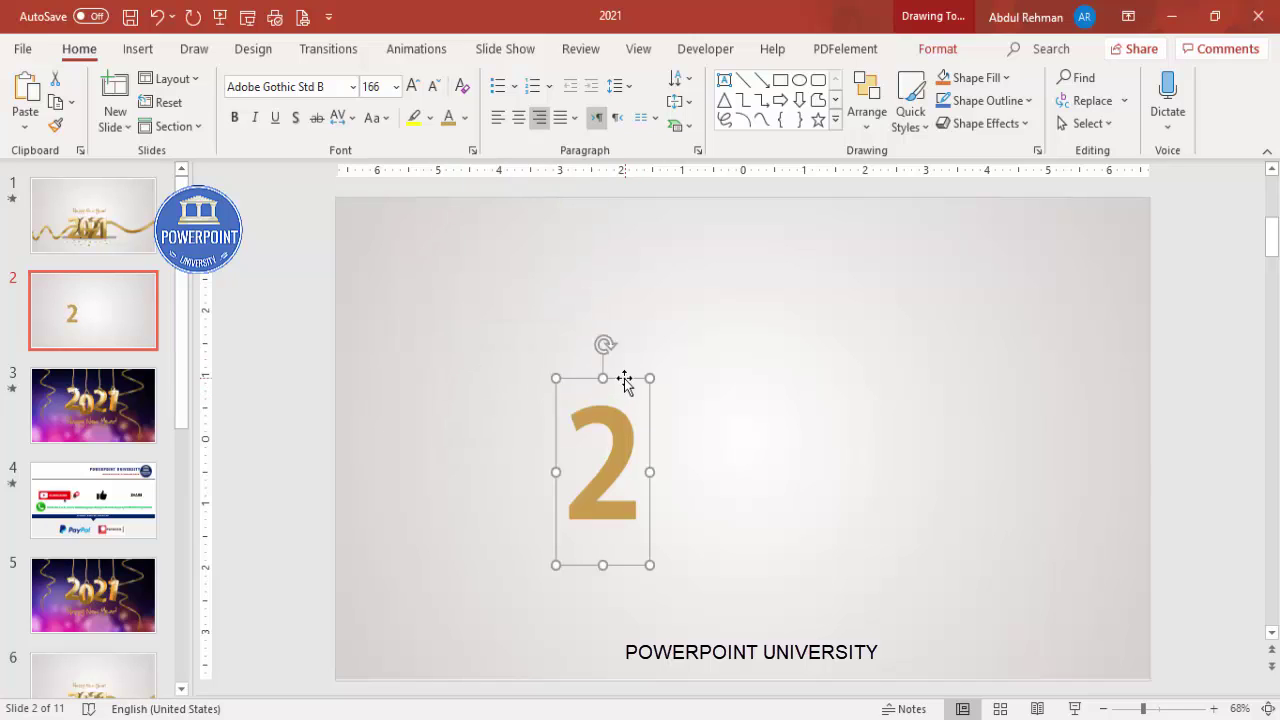
right_click(624, 381)
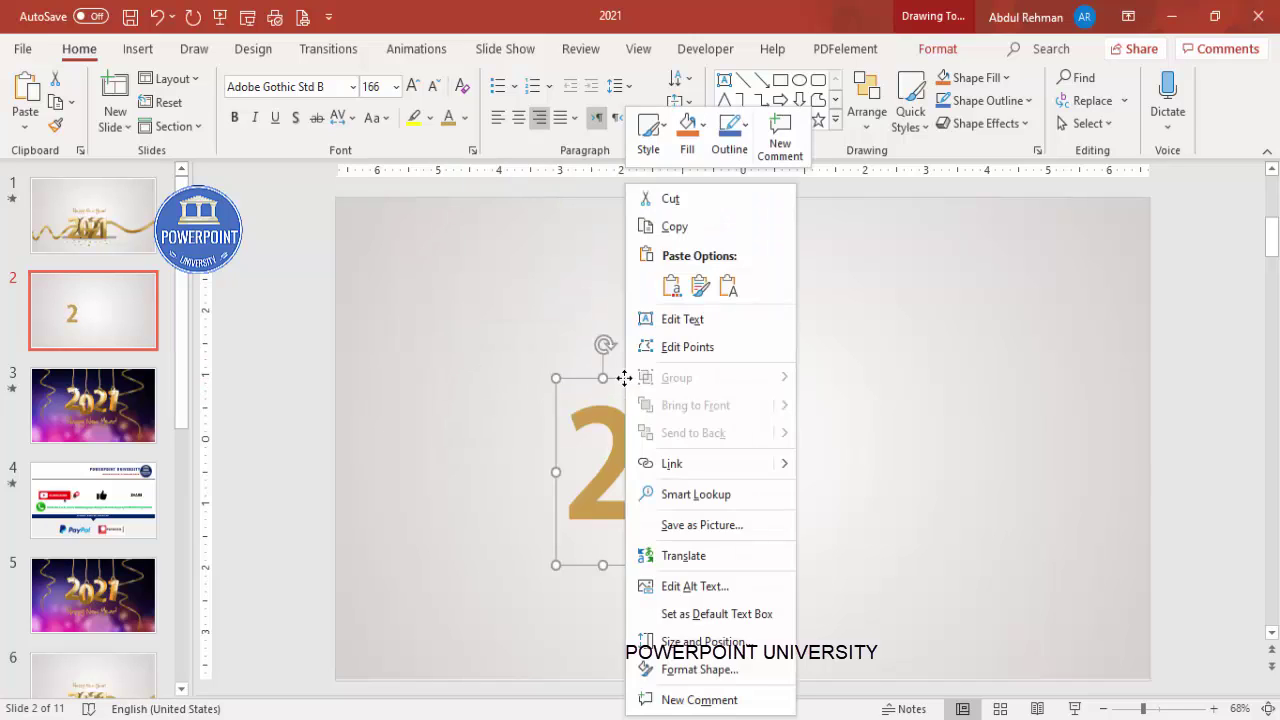
click(737, 675)
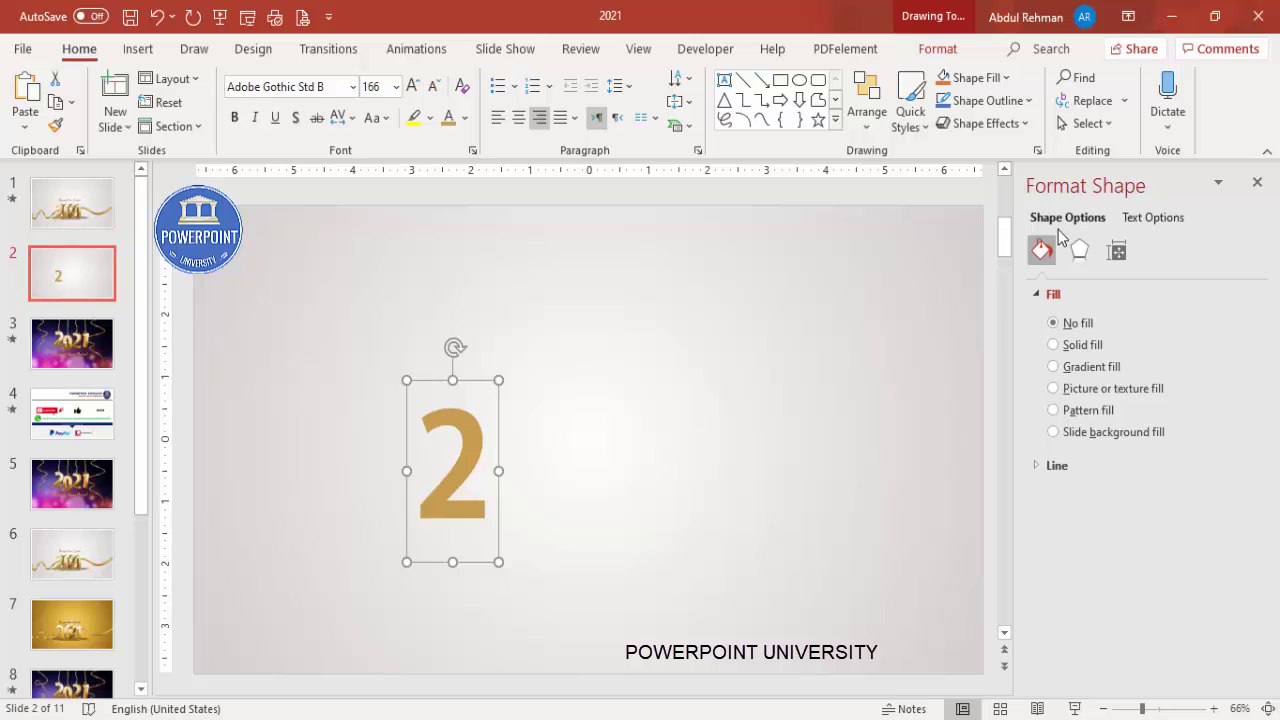
click(1160, 219)
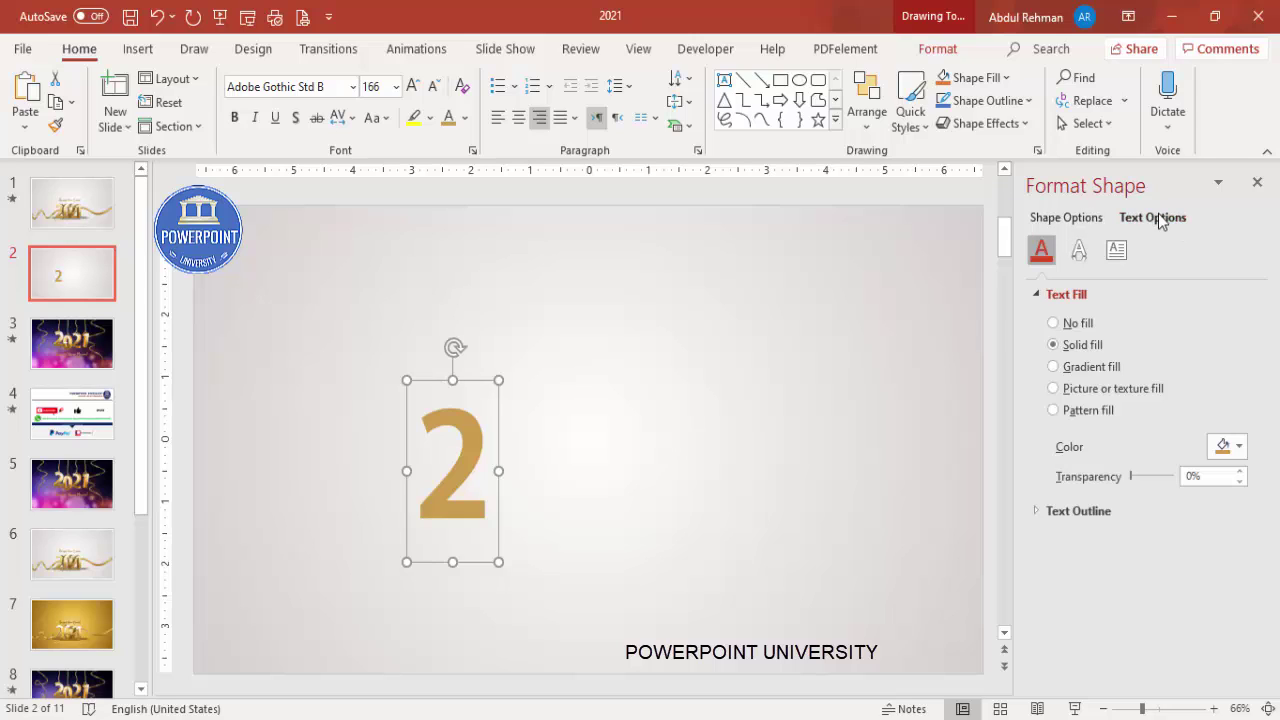
click(1078, 255)
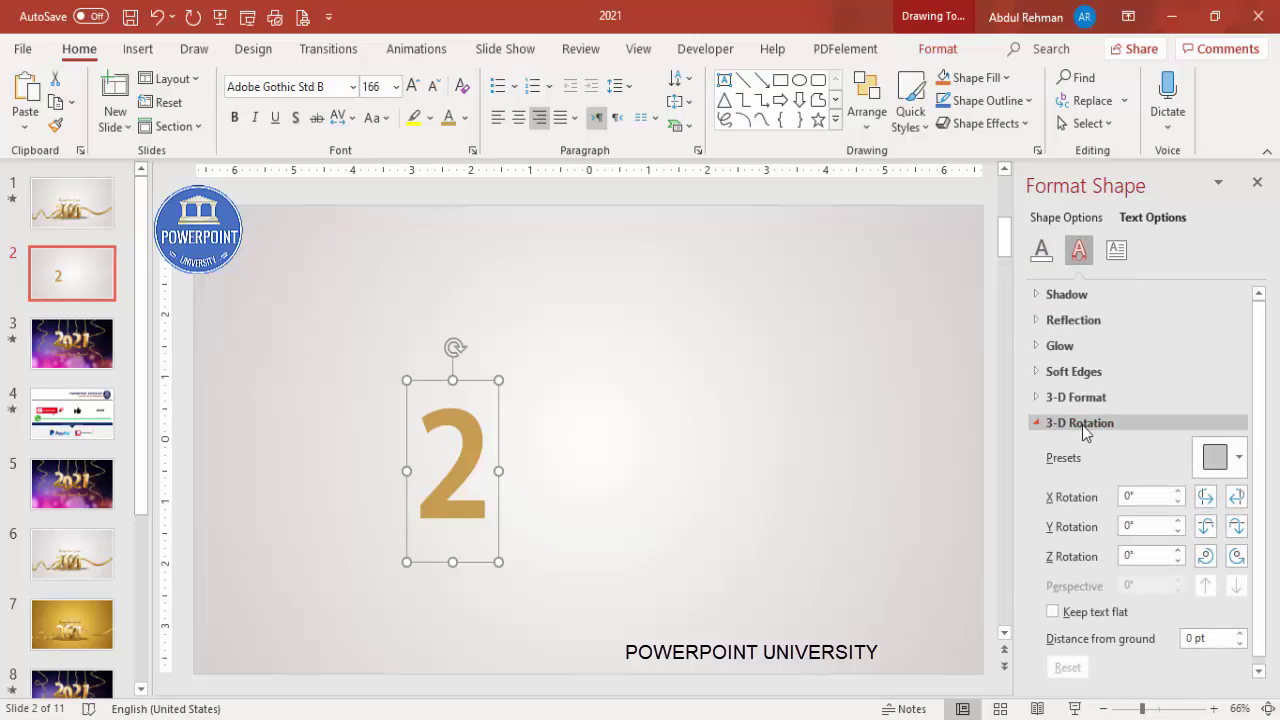
- Apply the Oblique: Top Left rotation preset to the 2, keeping X Rotation at 360°
click(1216, 458)
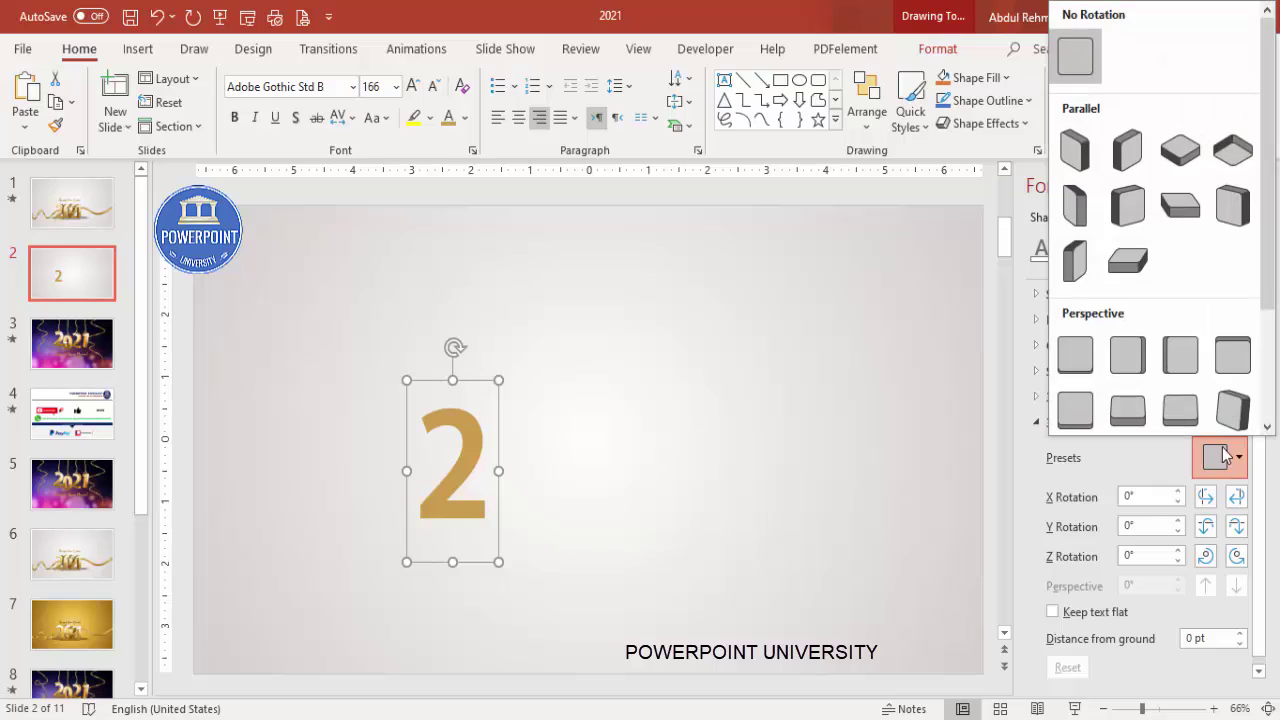
scroll(1271, 272, down, 3)
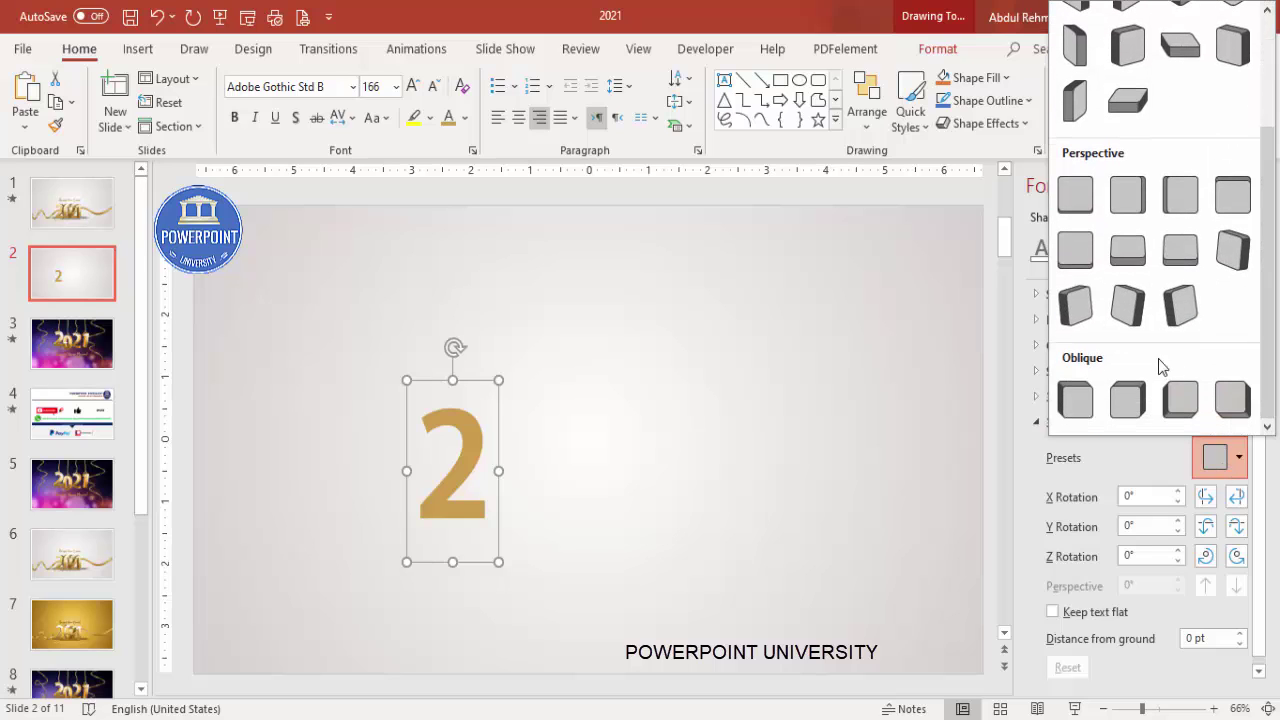
click(1076, 398)
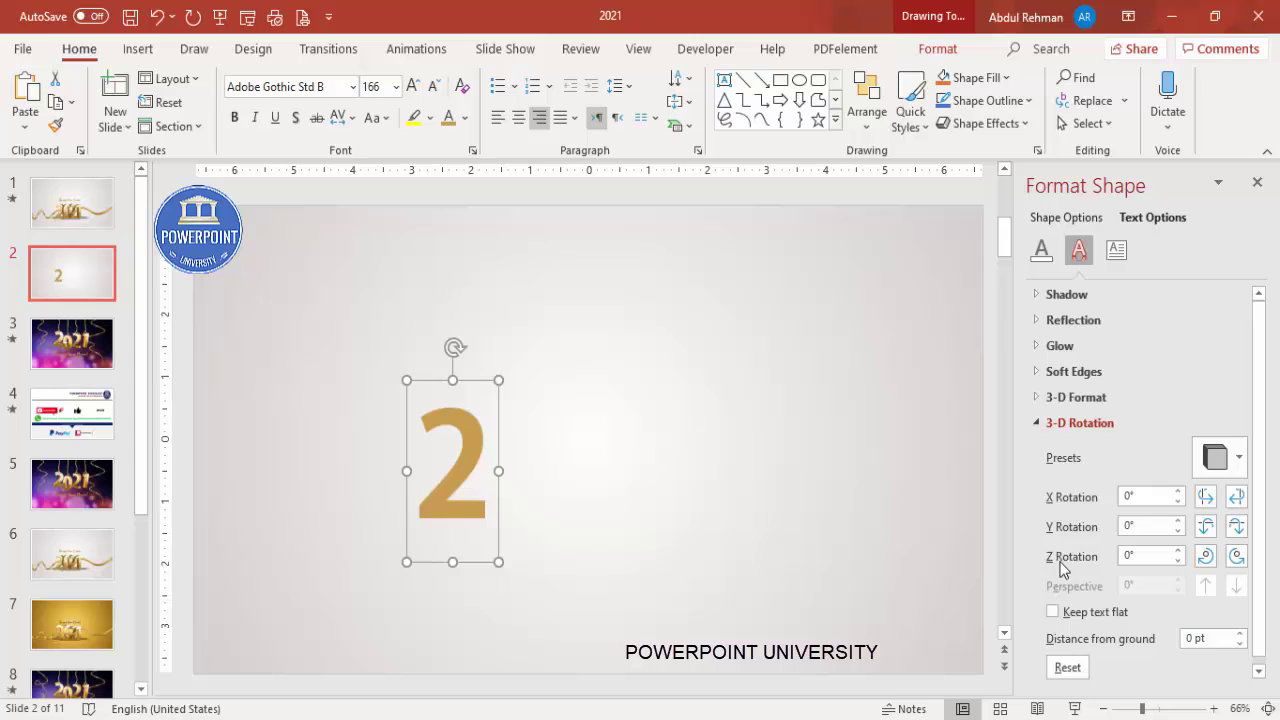
click(1206, 498)
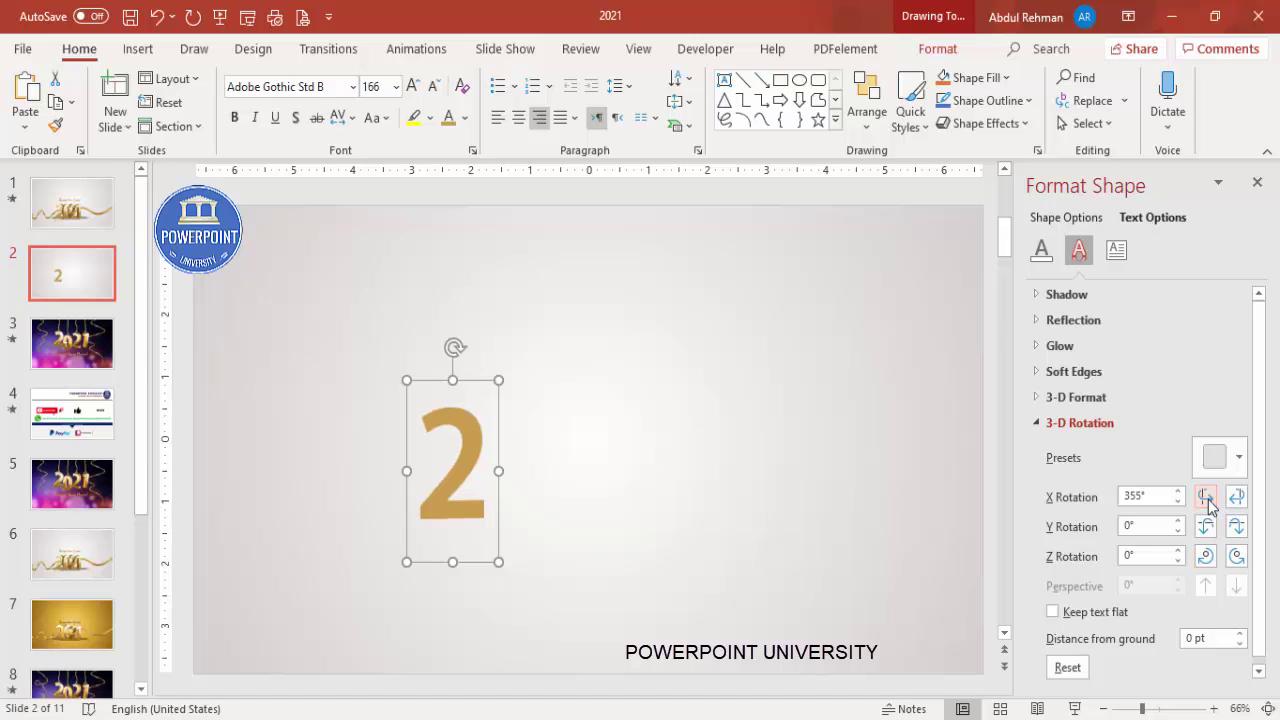
click(1236, 497)
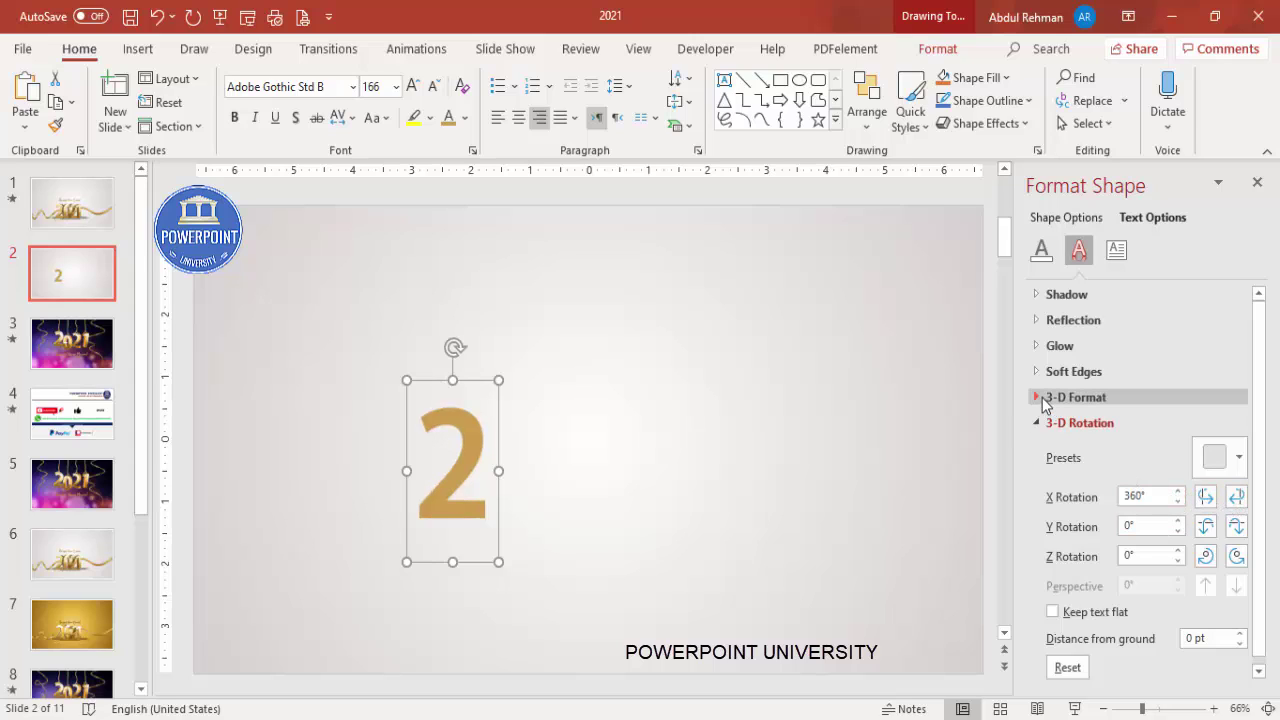
click(1040, 400)
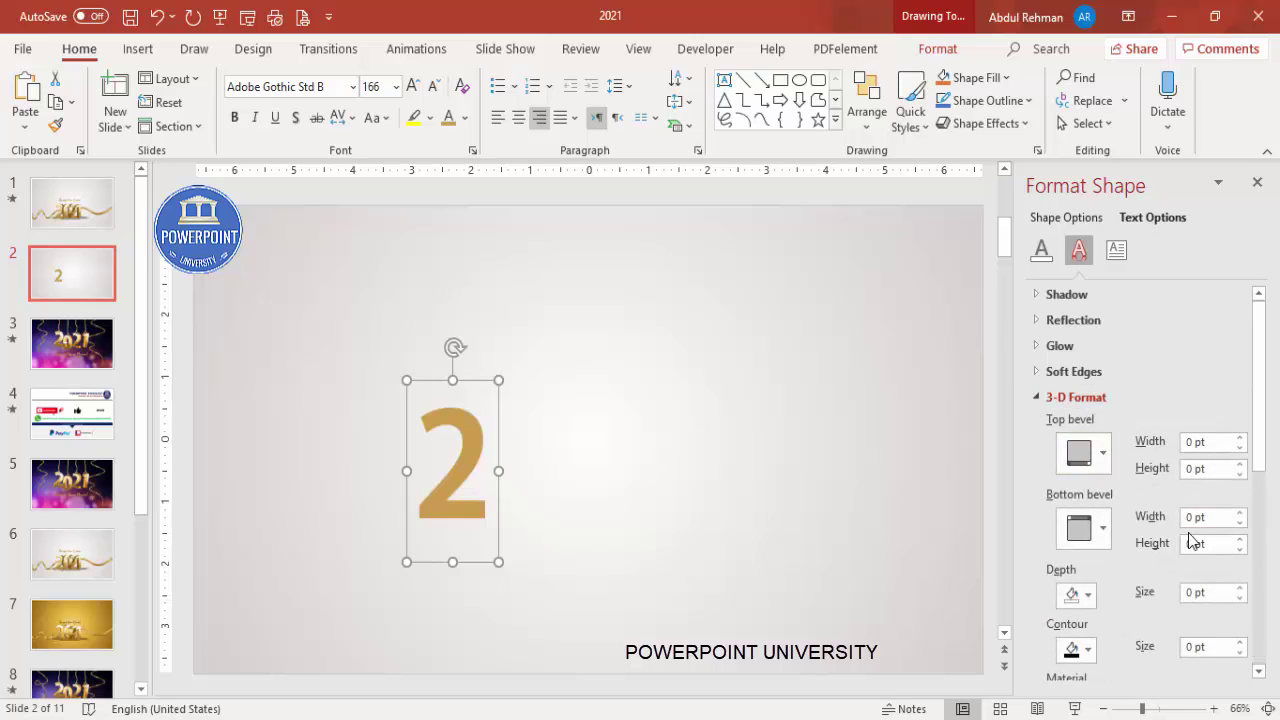
- Set the 2's 3-D Depth Size to 50 pt
click(1217, 594)
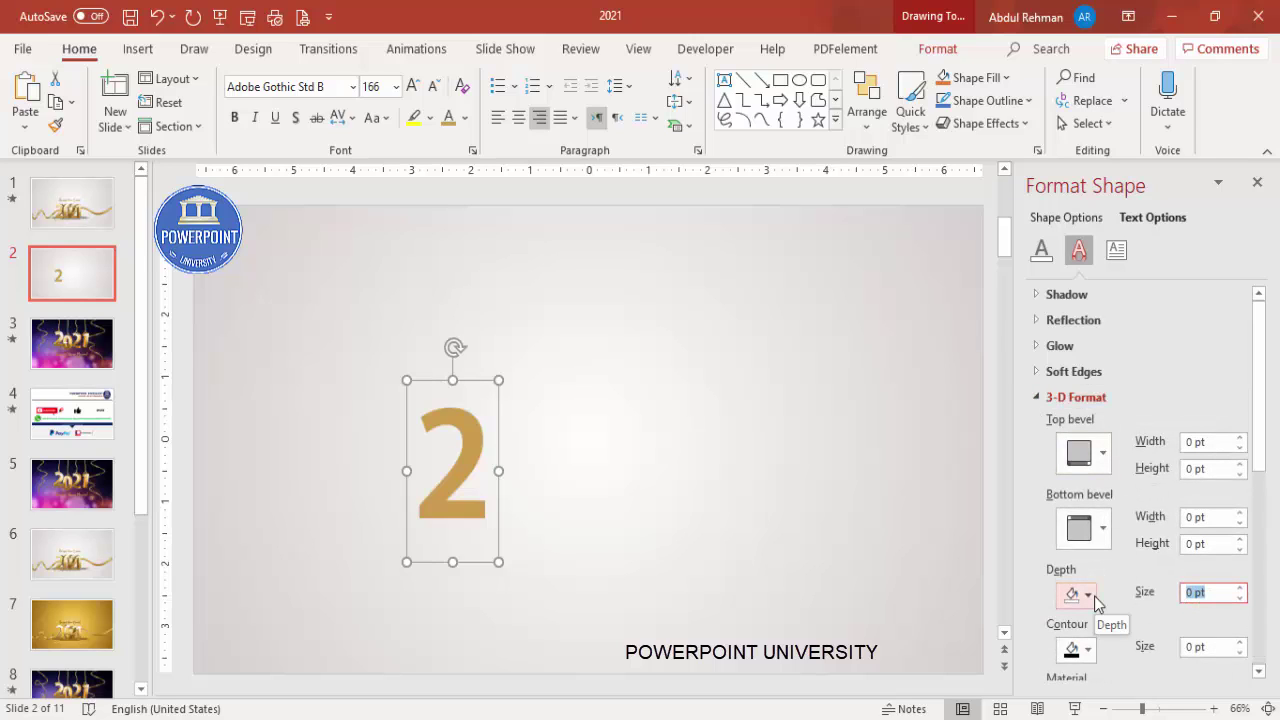
text(40)
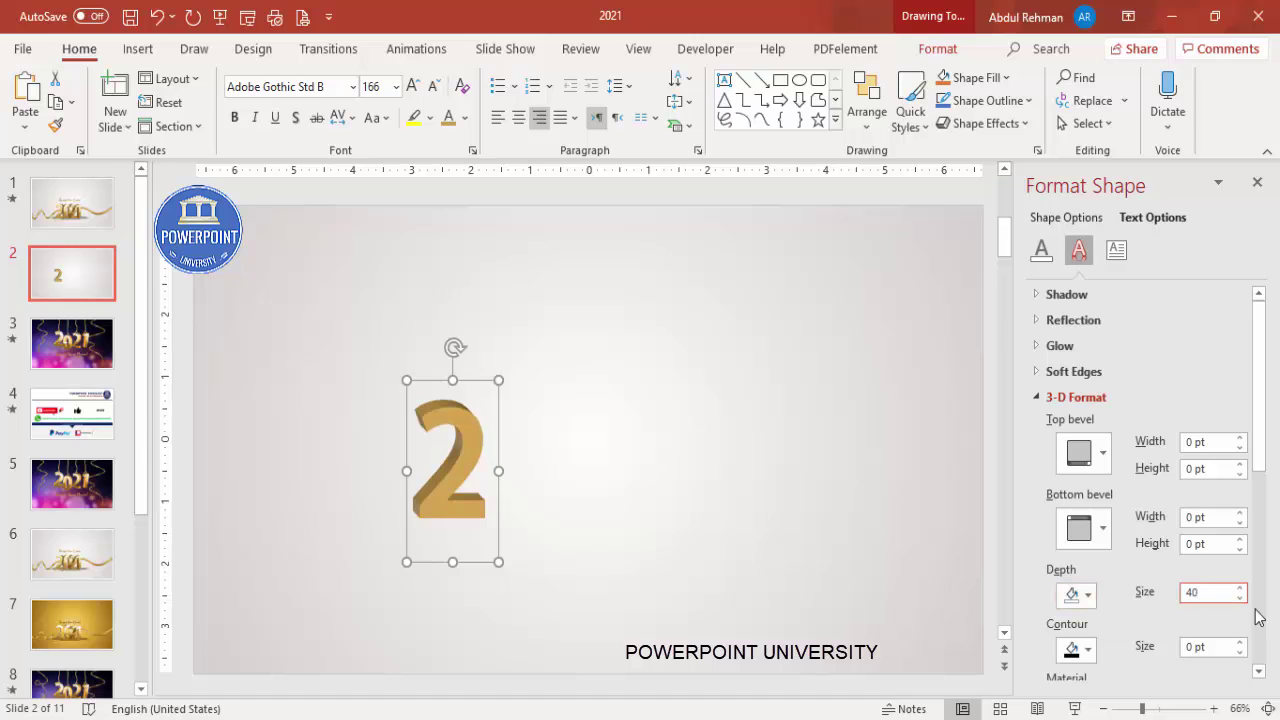
drag(1215, 598, 1117, 597)
text(50)
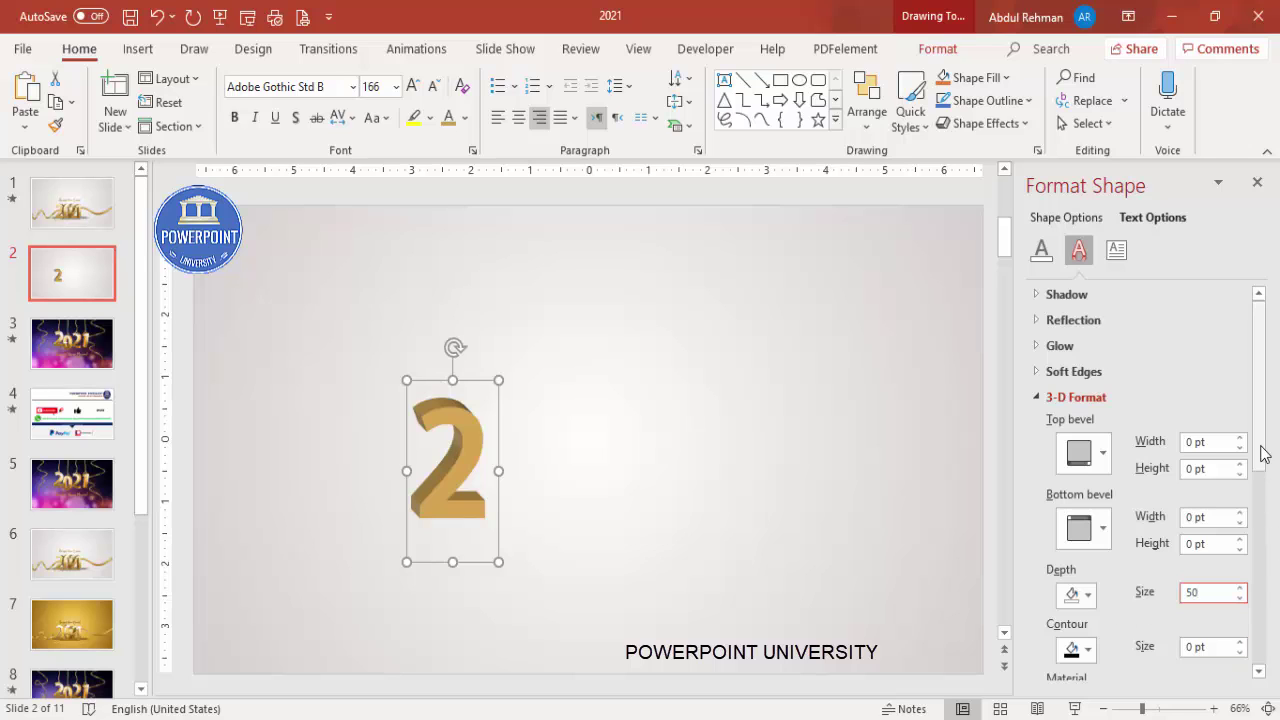
- Tilt the 2 to a 355° X Rotation
drag(1262, 449, 1258, 660)
click(1206, 508)
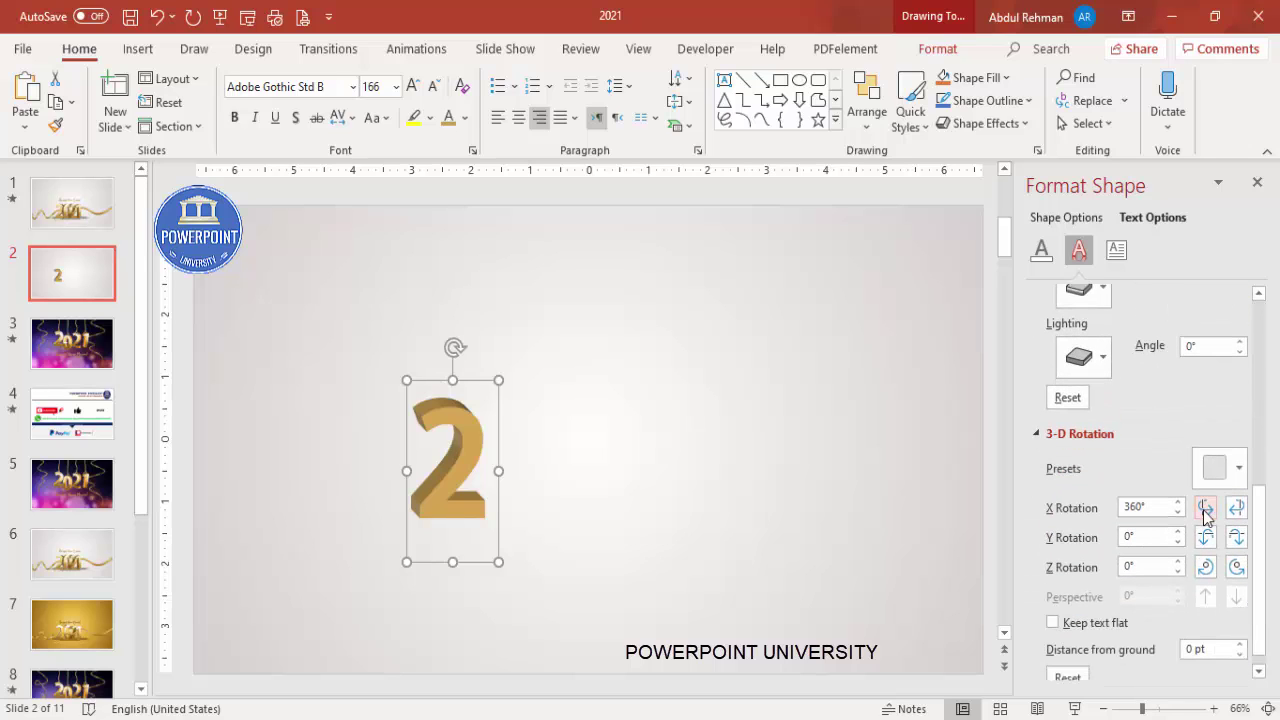
click(1236, 508)
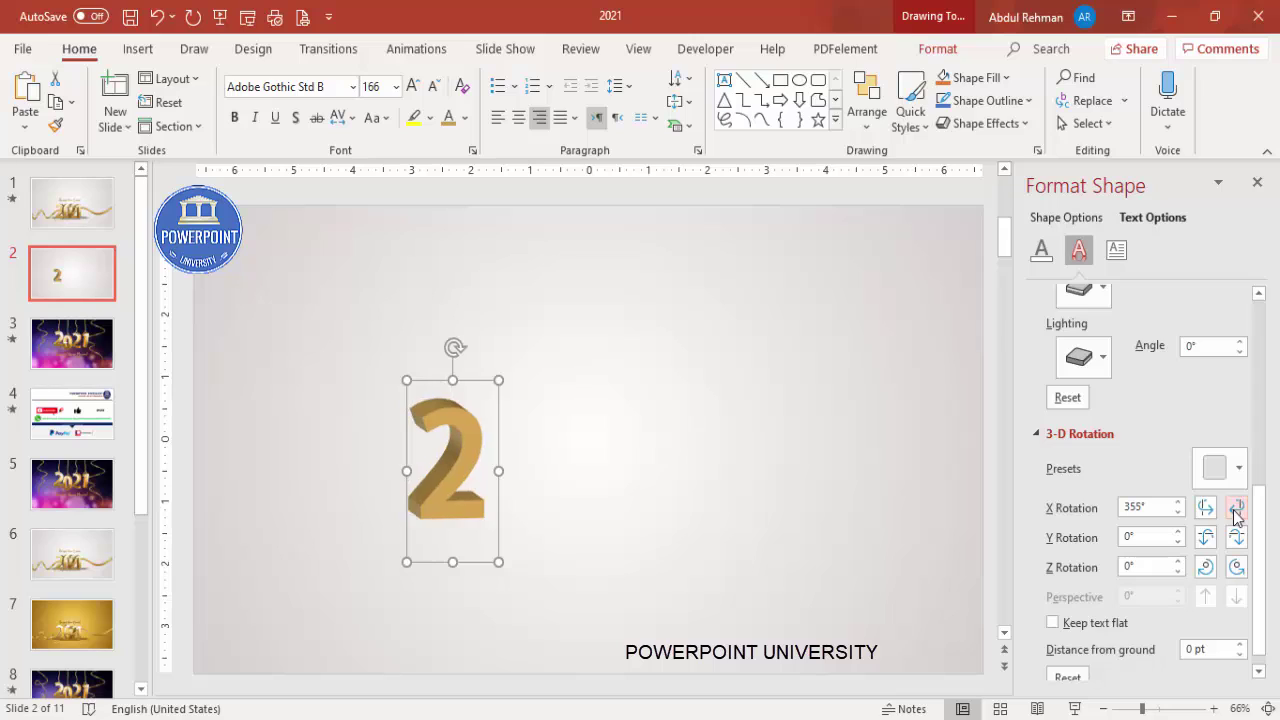
click(1236, 508)
click(1236, 508)
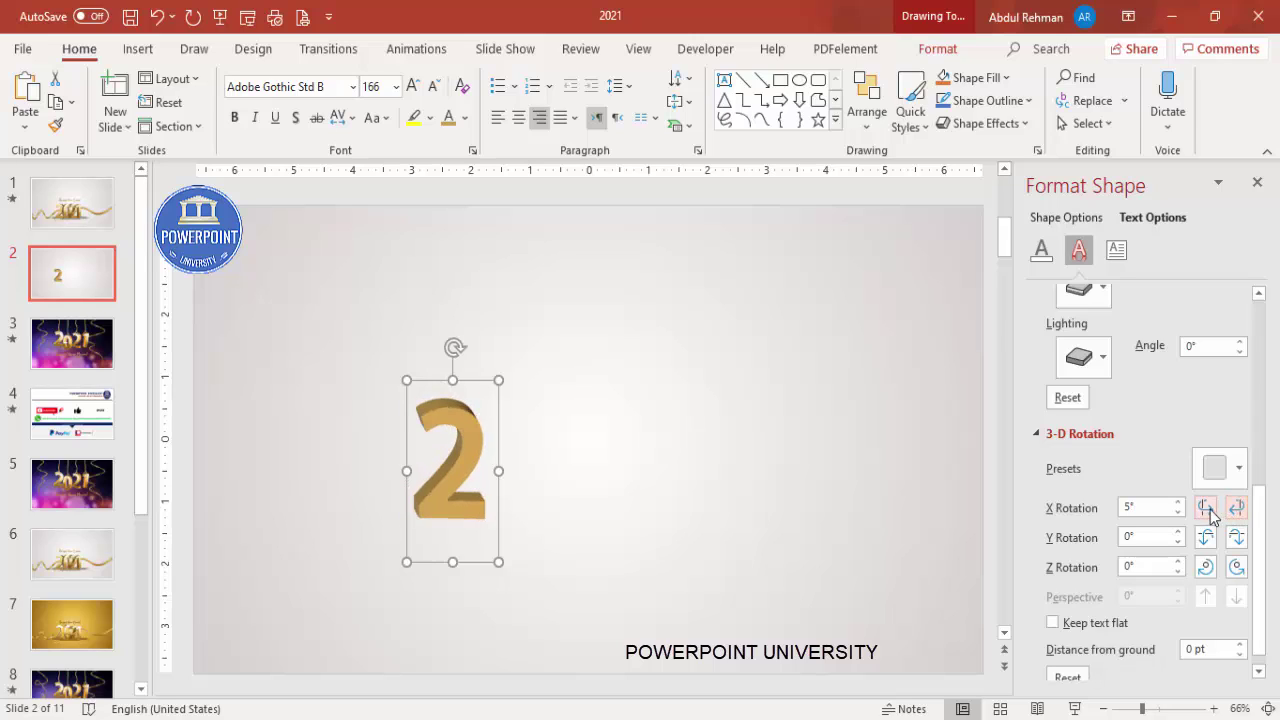
click(1206, 508)
click(1208, 509)
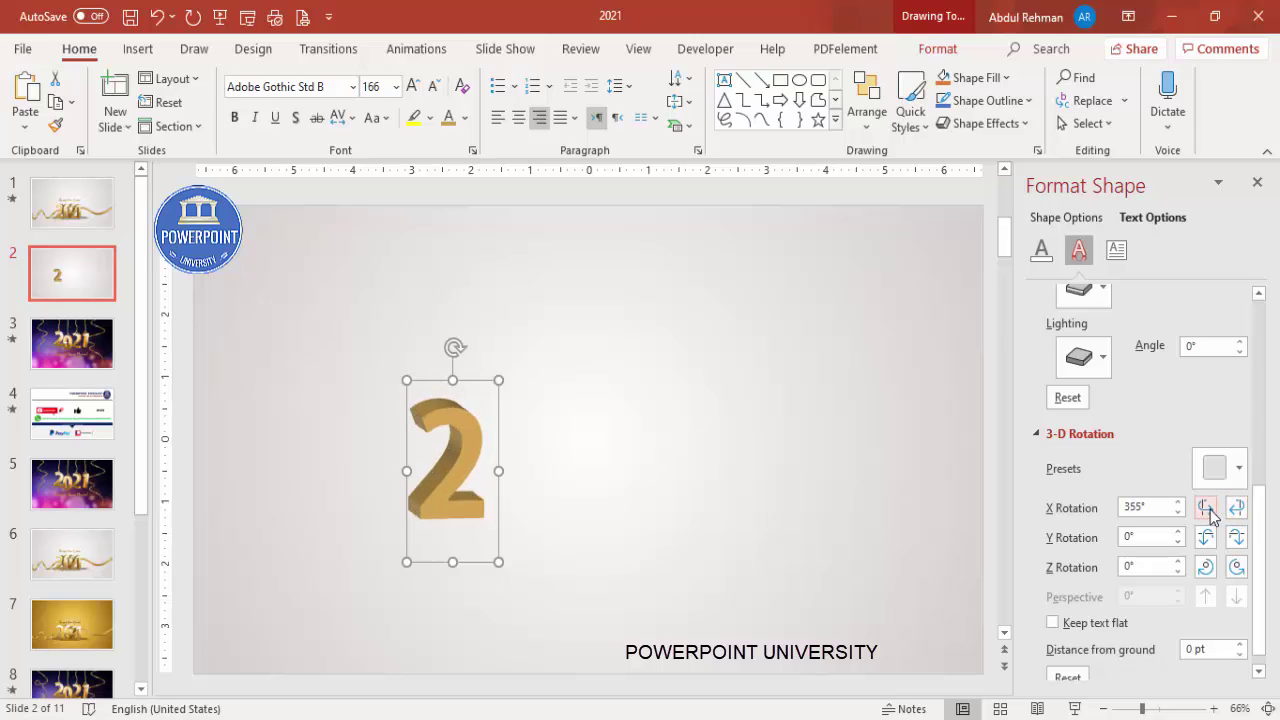
drag(1262, 515, 1261, 450)
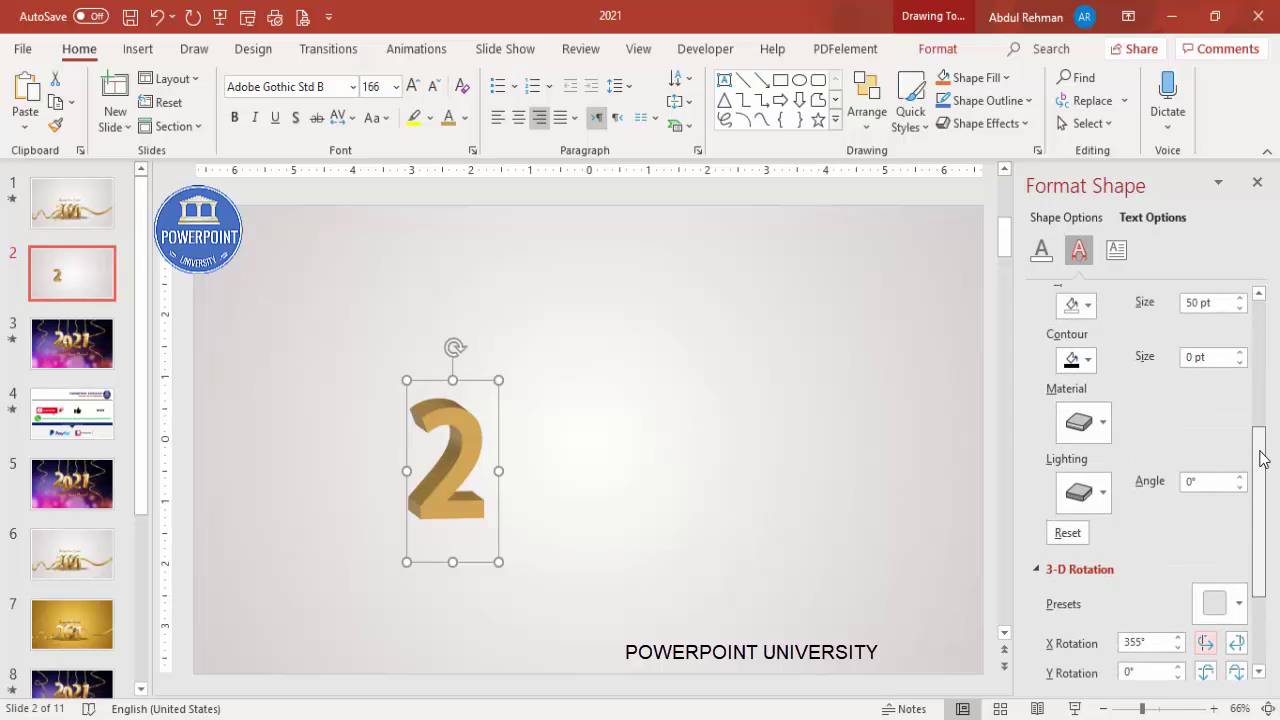
- Give the 2 Warm Sunrise lighting and the first Standard material, then move it lower
click(1080, 493)
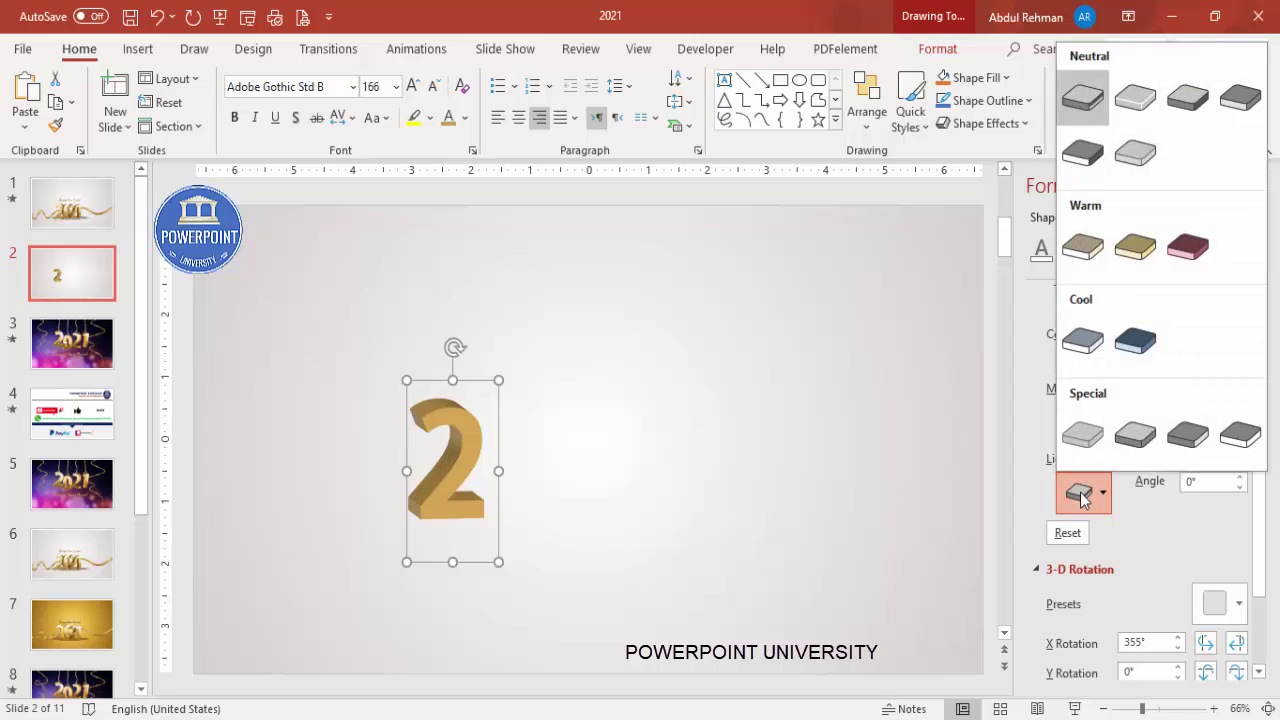
click(1135, 246)
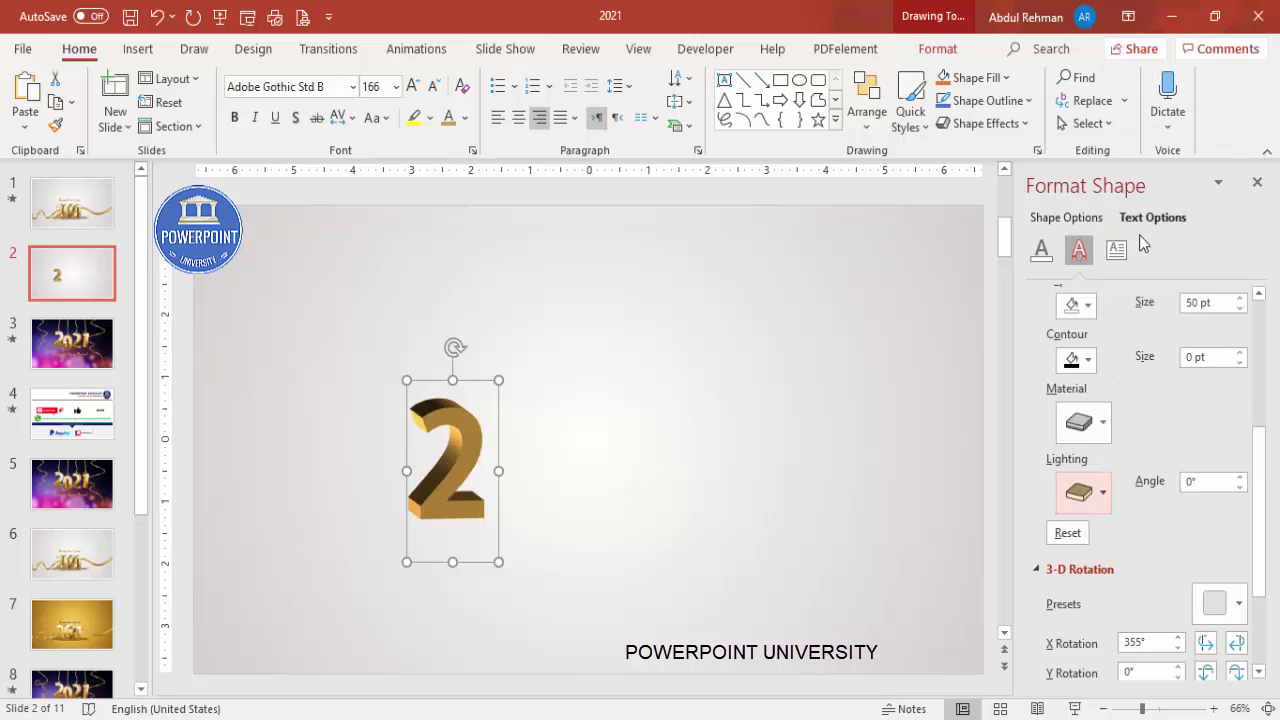
click(1086, 431)
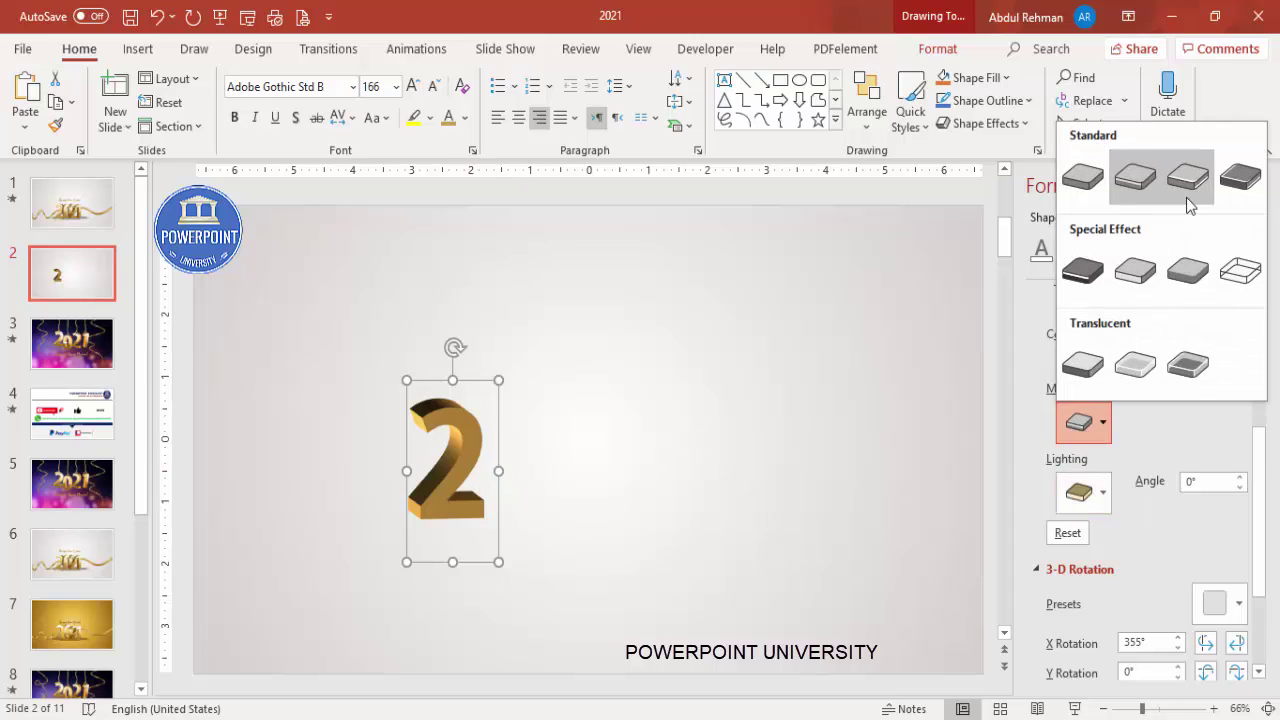
click(1098, 182)
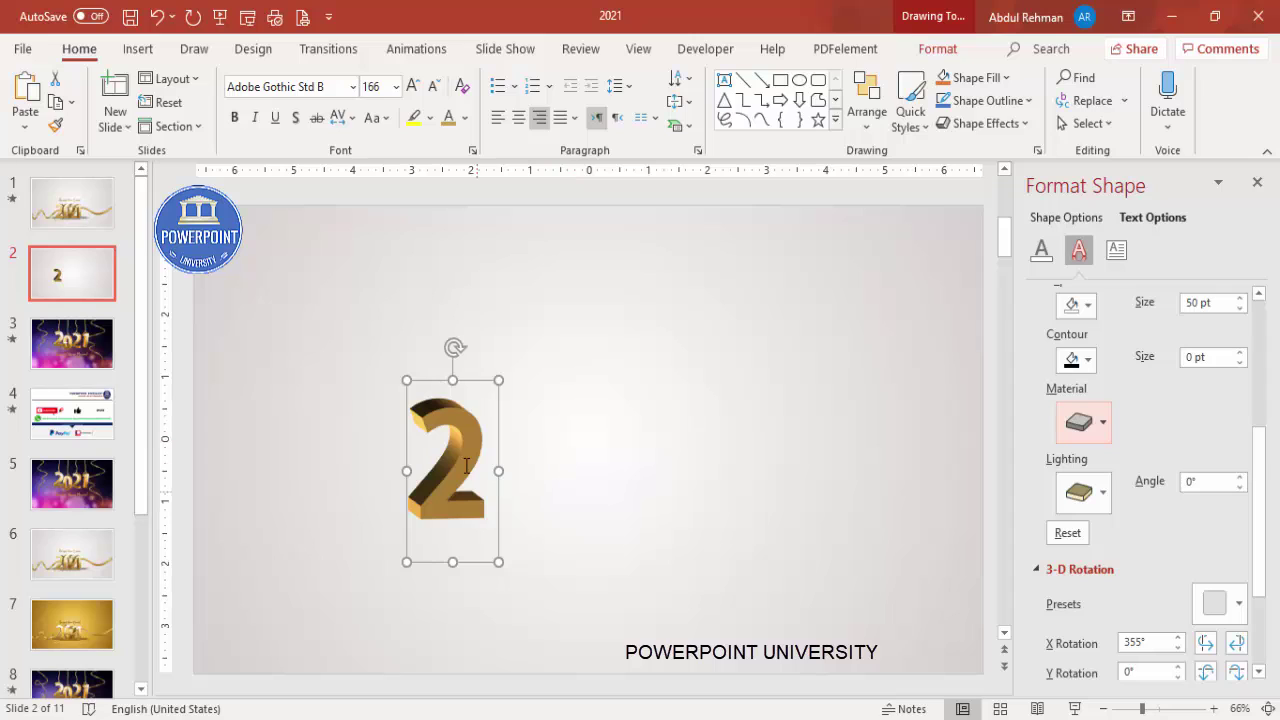
drag(482, 381, 490, 420)
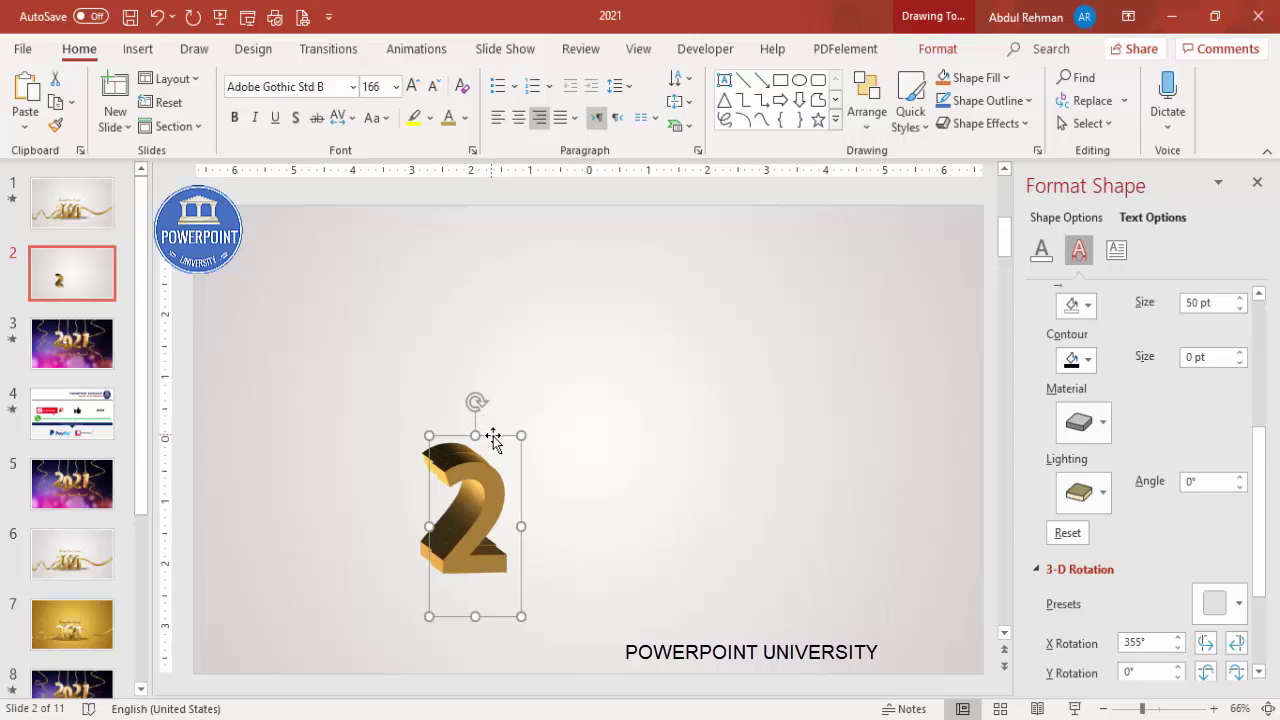
- Duplicate the 2, change the copy to 0, and place it beside the 2
drag(494, 440, 598, 440)
drag(535, 530, 645, 554)
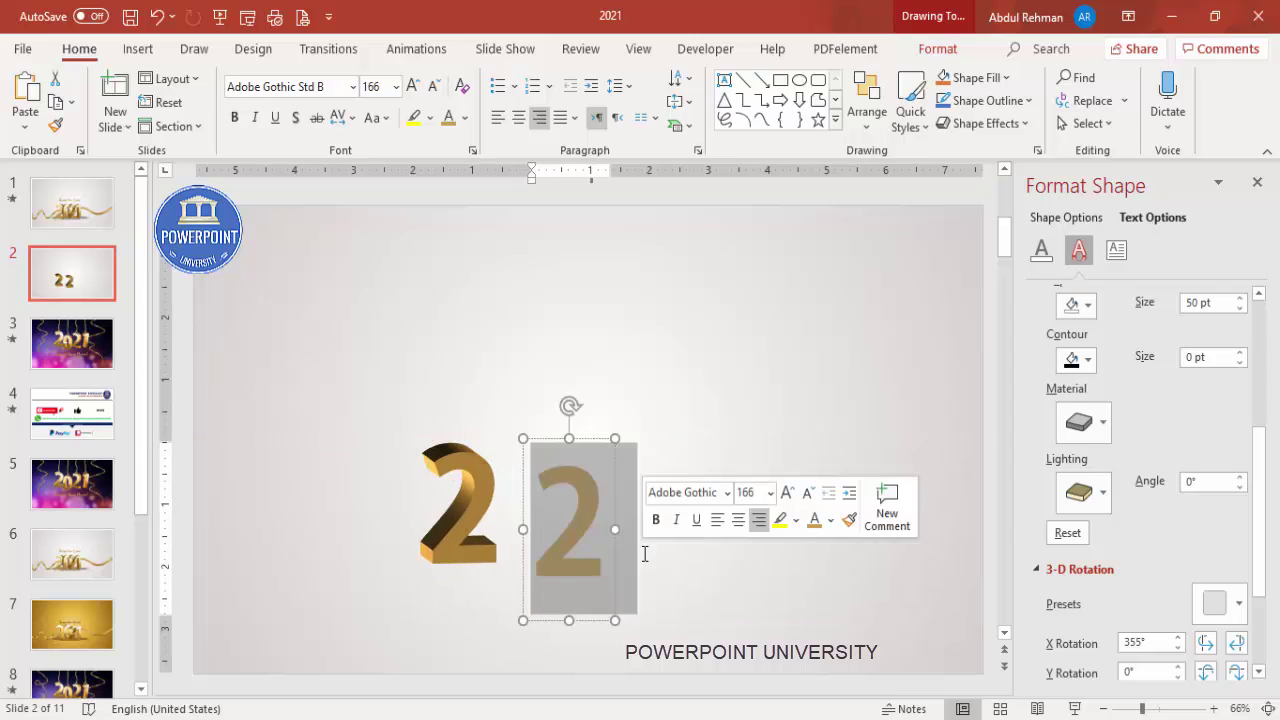
text(0)
click(653, 470)
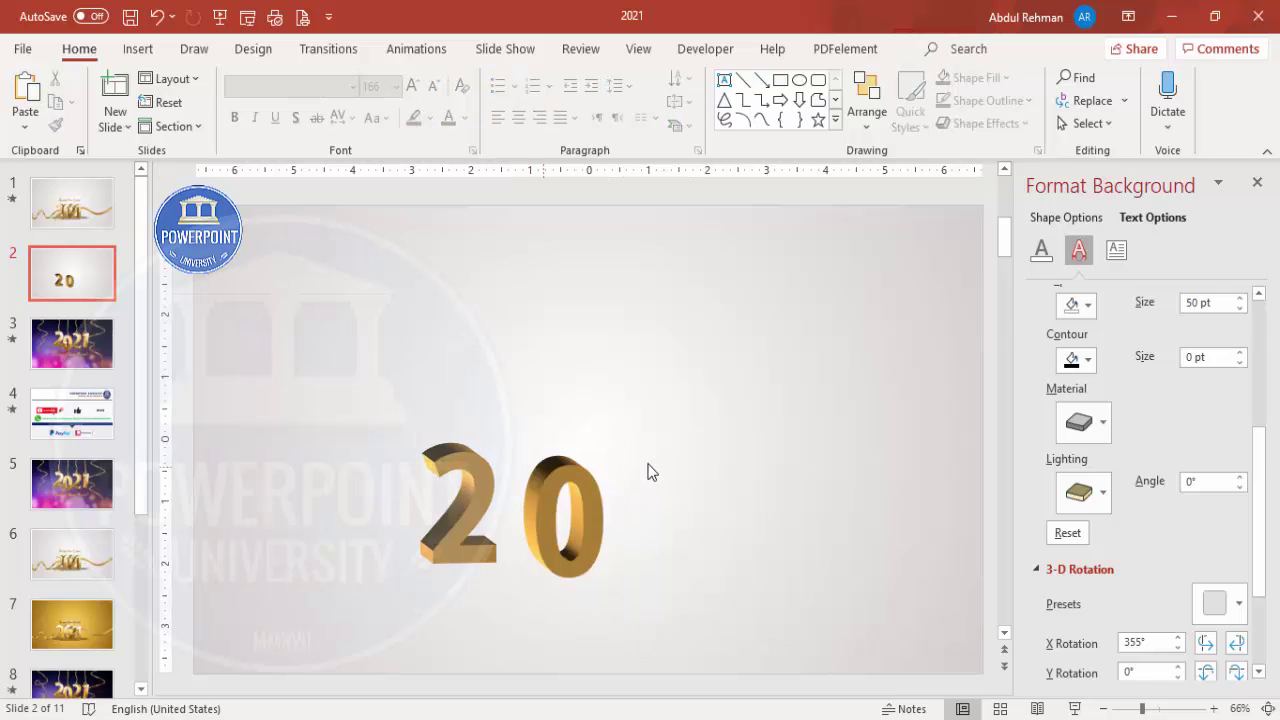
click(578, 447)
drag(592, 440, 545, 440)
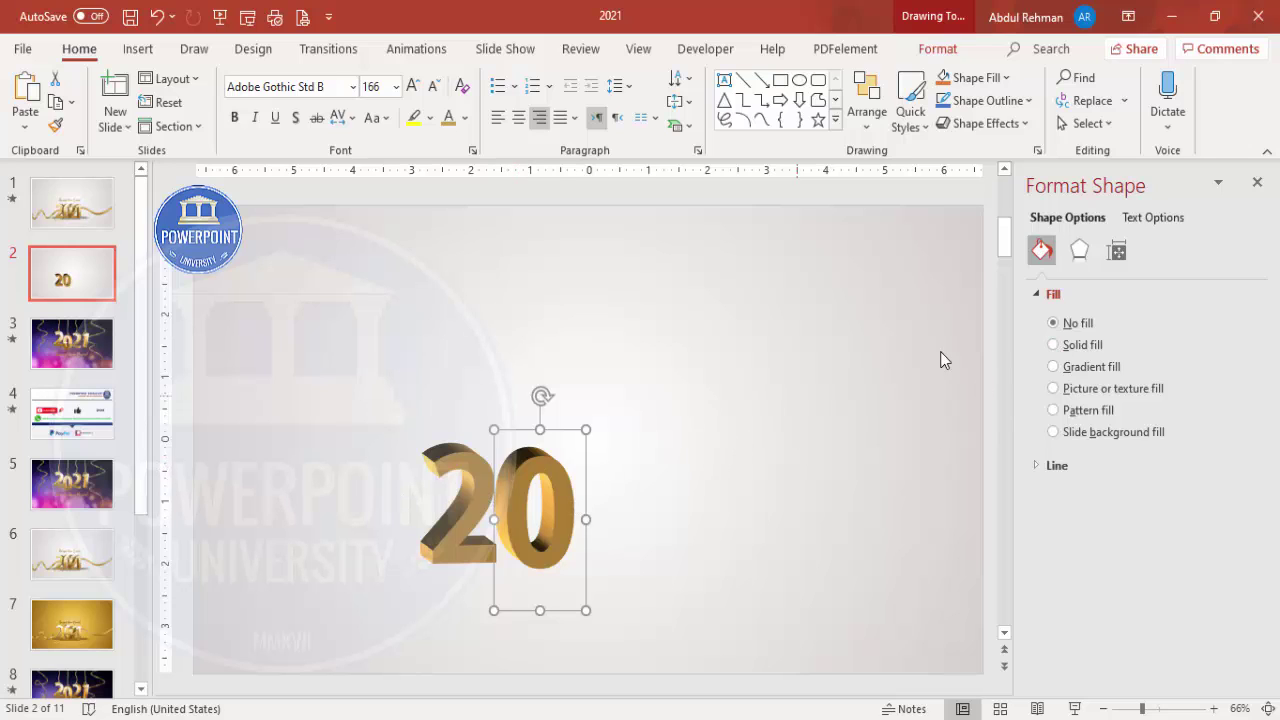
- Set the 0's text 3-D rotation to Z 355° and X 350°
click(1079, 250)
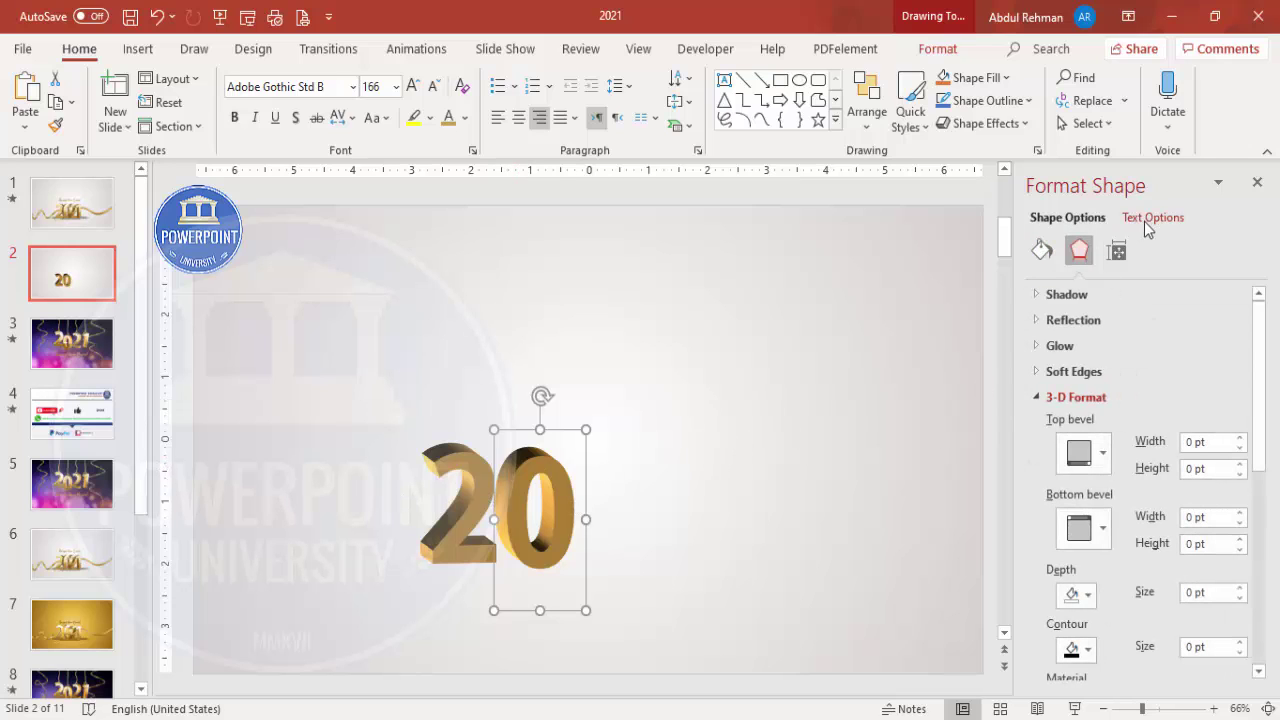
click(1150, 218)
click(1079, 250)
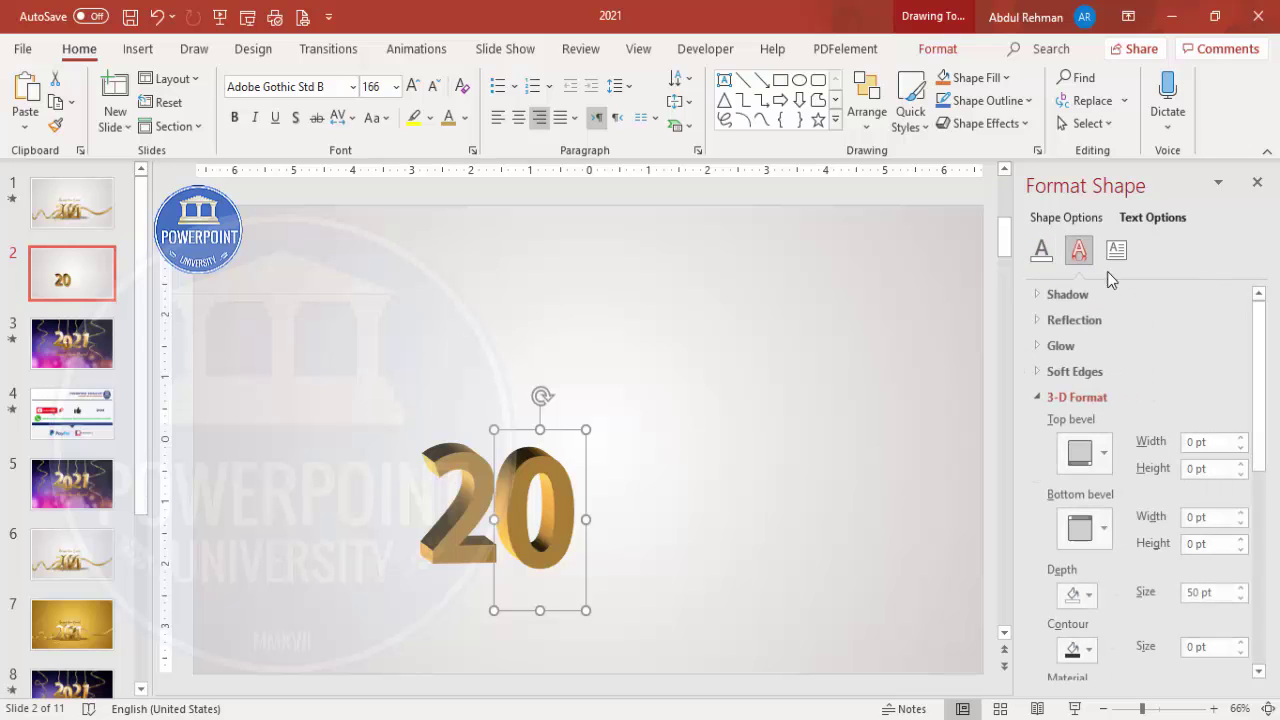
drag(1264, 372, 1263, 611)
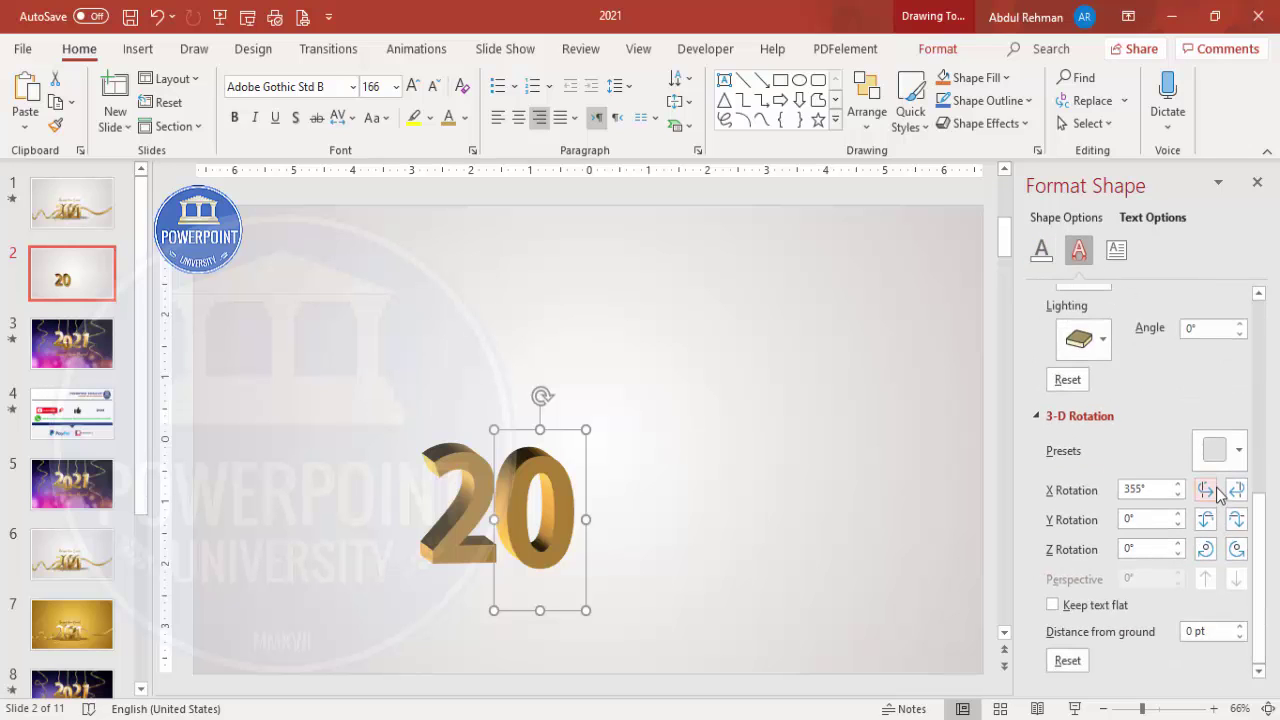
click(1237, 552)
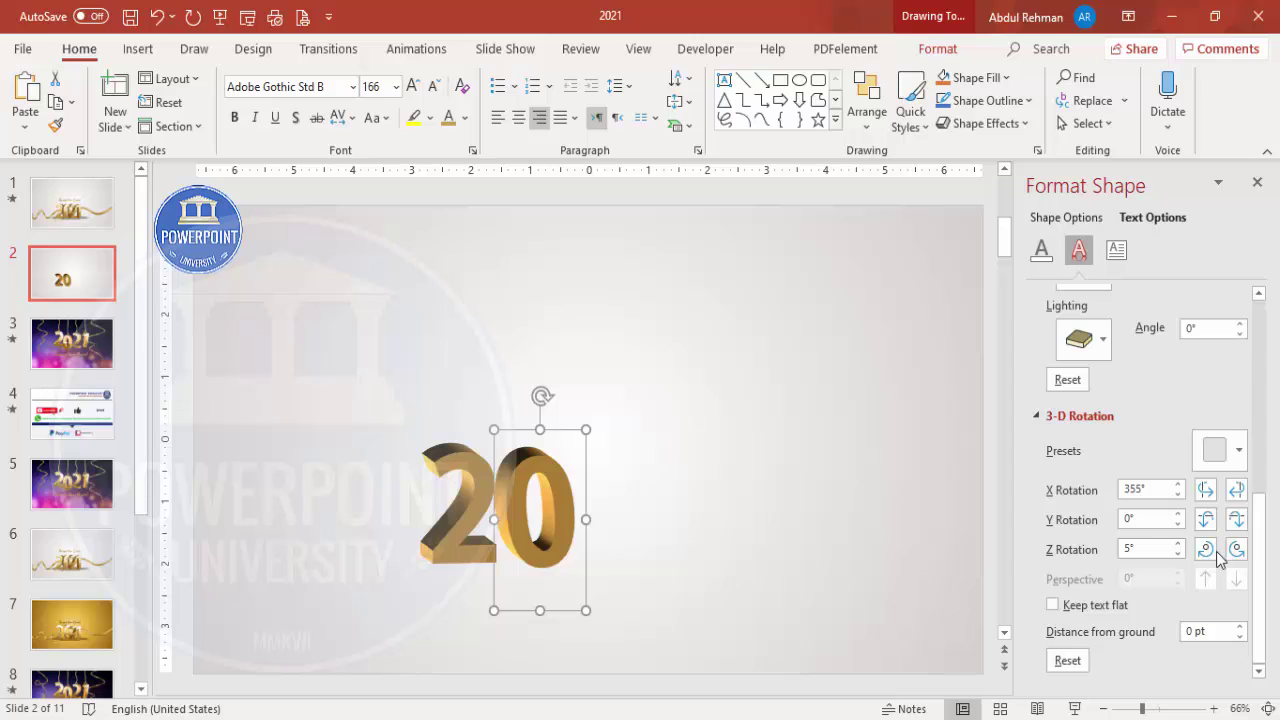
click(1206, 550)
click(1206, 550)
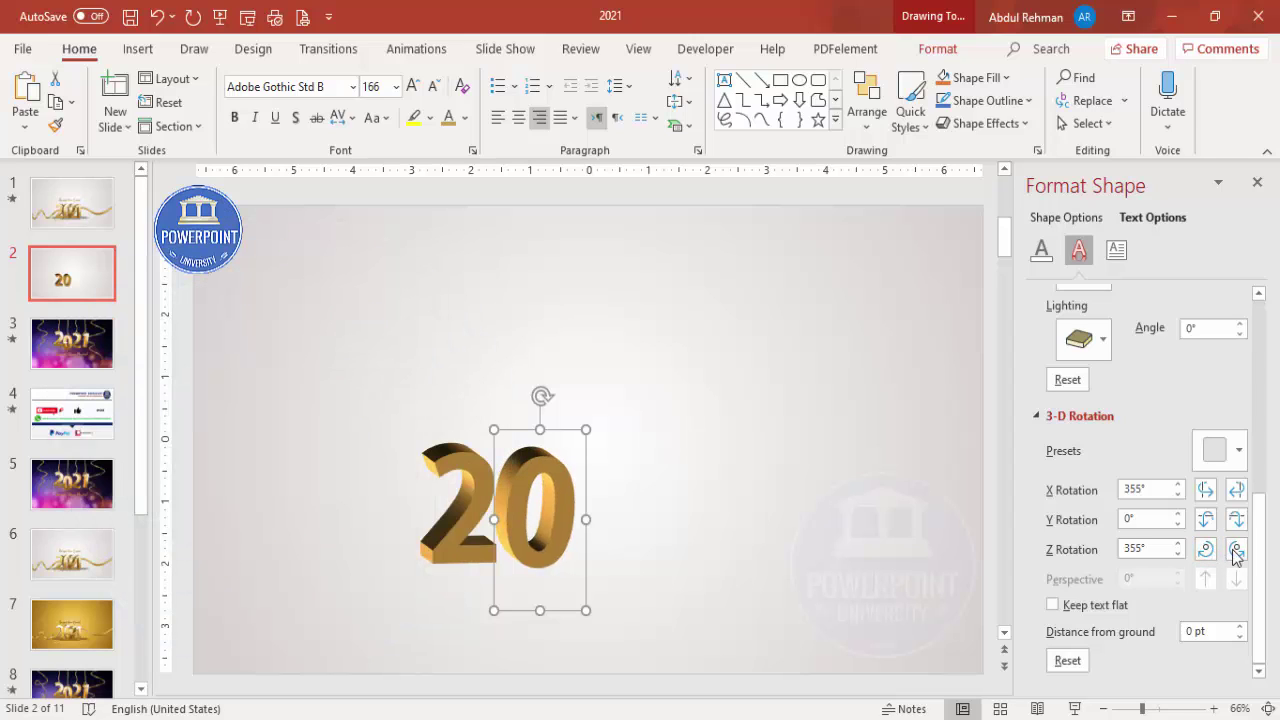
click(1235, 550)
click(1206, 550)
click(1237, 491)
click(1218, 498)
click(1207, 491)
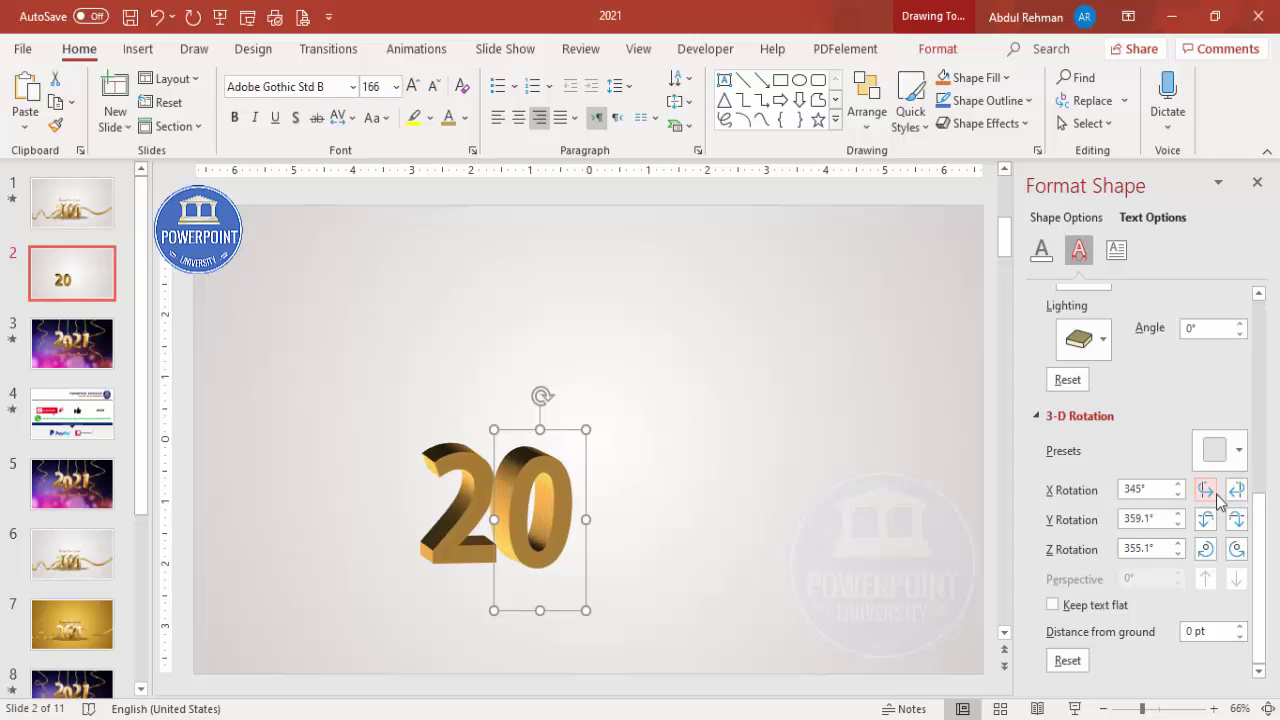
click(1207, 491)
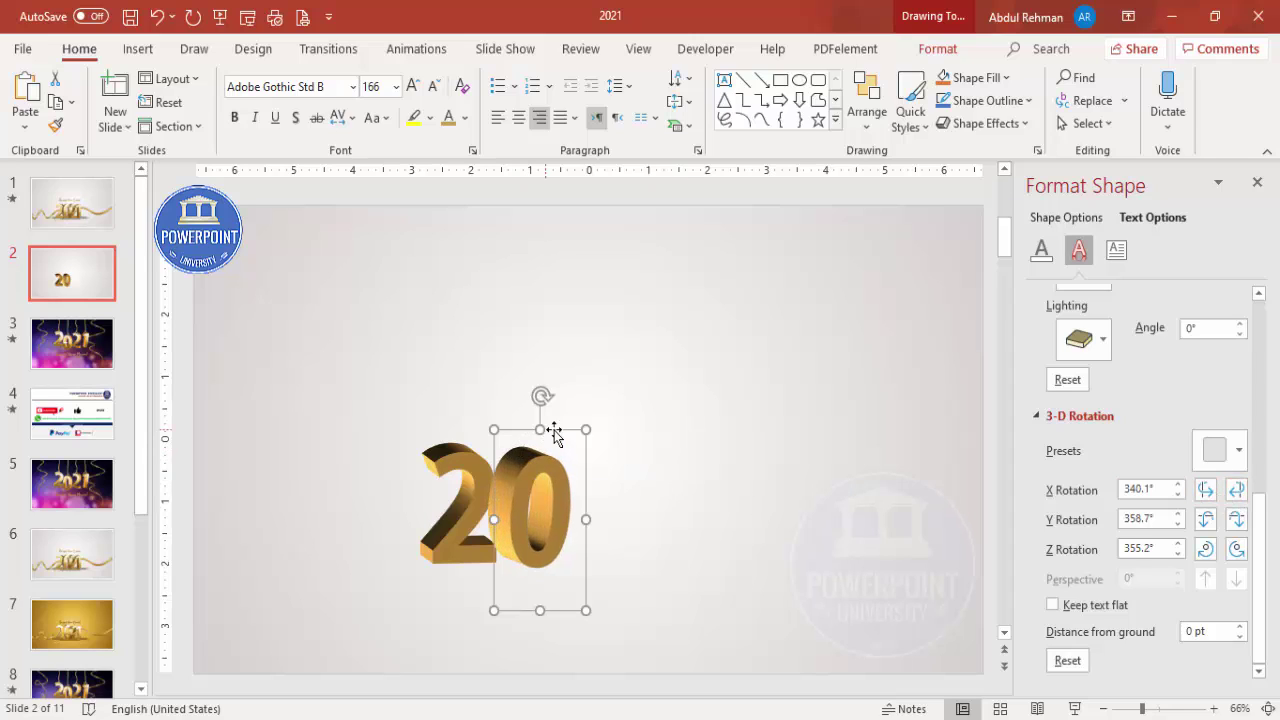
click(1206, 490)
click(1236, 491)
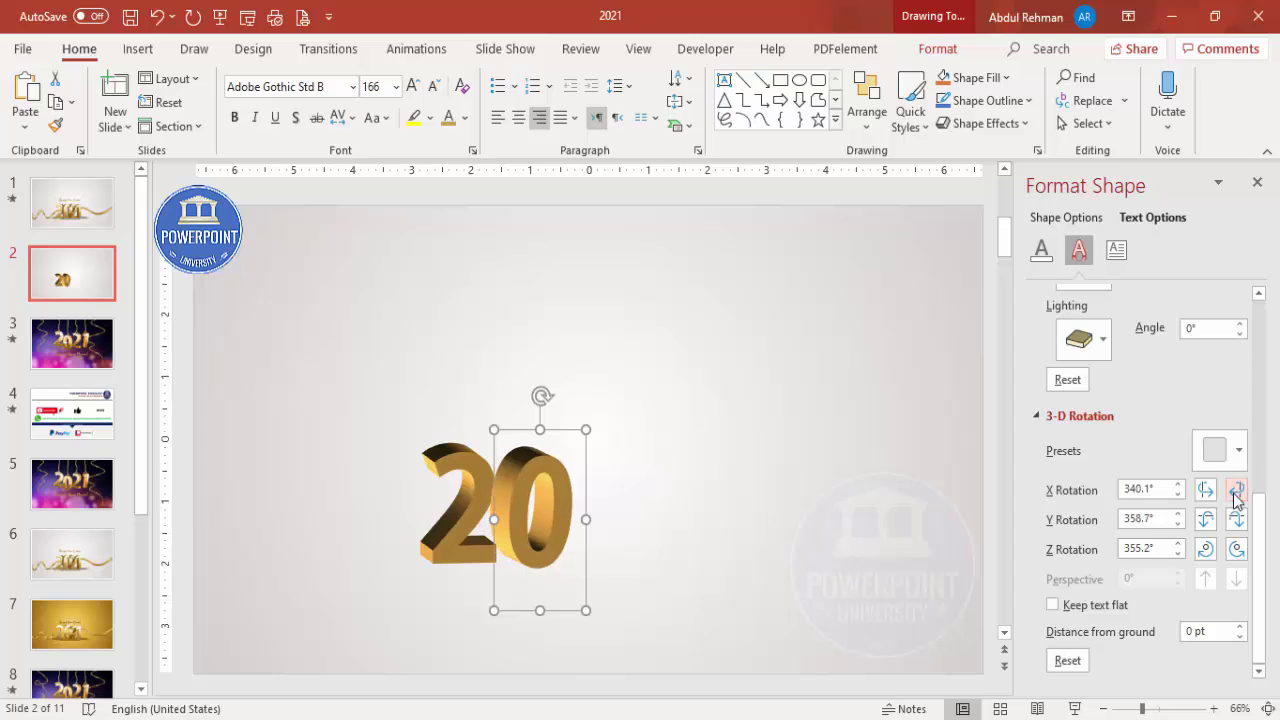
click(1236, 491)
- Fine-tune the 0's Y rotation to 359.6°, keep Z at 355°, and realign it beside the 2
drag(557, 443, 556, 432)
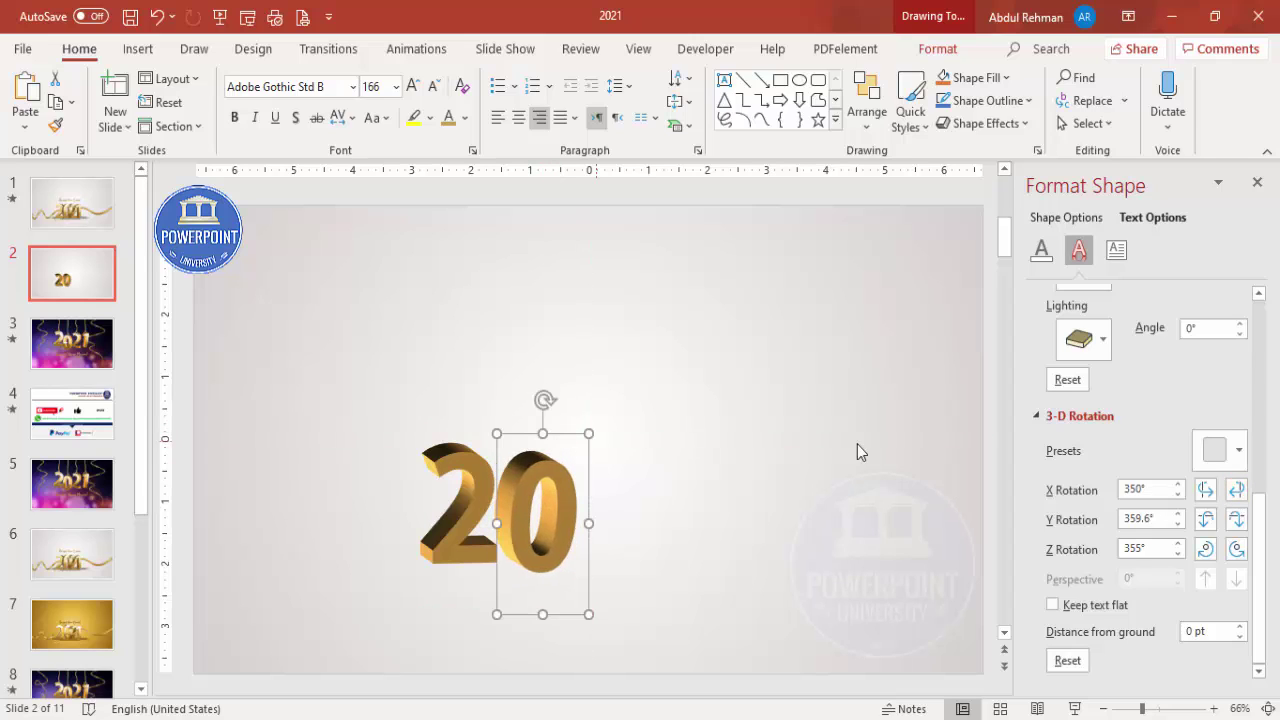
click(1210, 521)
click(1237, 519)
click(1237, 519)
click(1208, 520)
click(1205, 549)
click(1233, 550)
drag(554, 433, 548, 426)
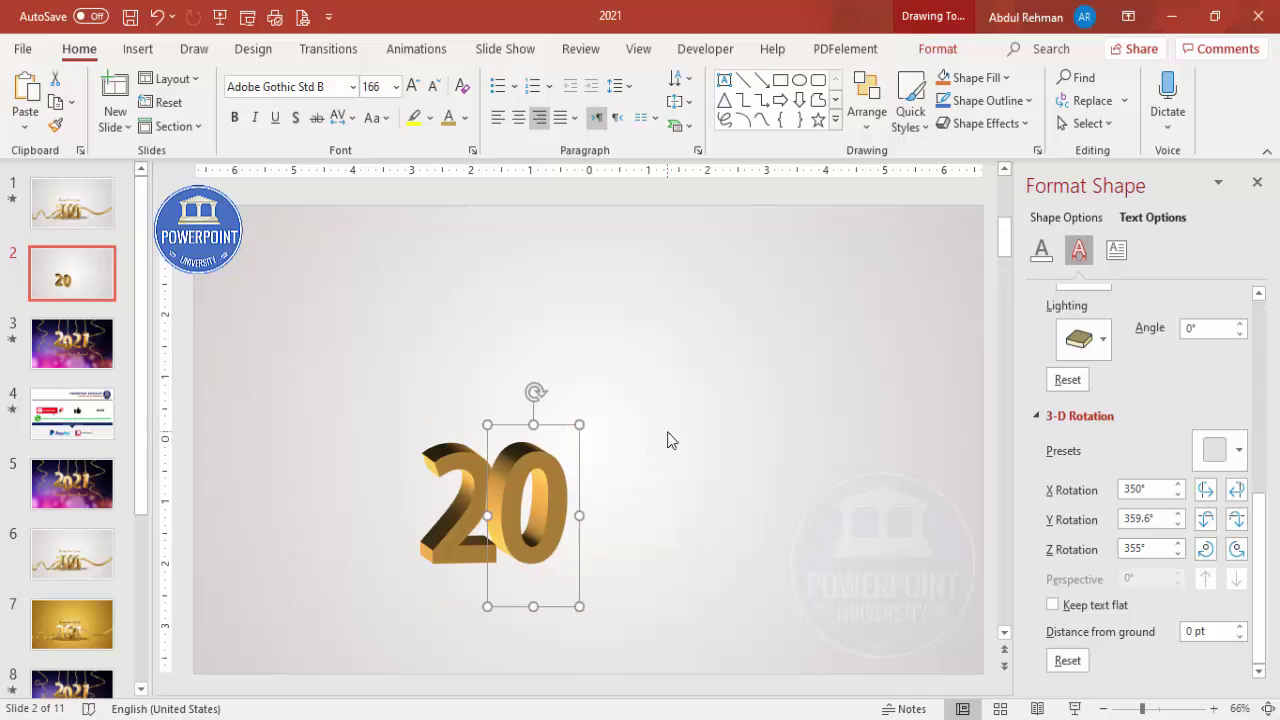
click(421, 450)
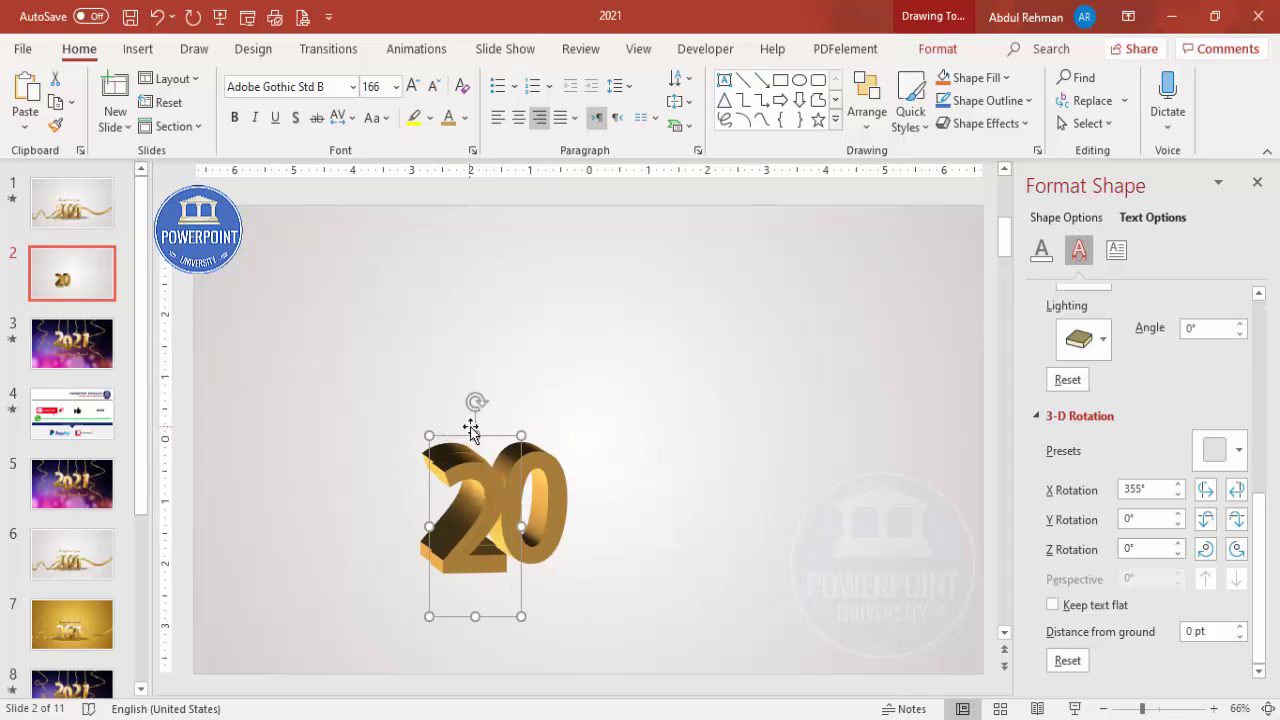
- Copy the 2 to after the 0 and show the copy's text 3-D rotation settings
drag(491, 437, 610, 432)
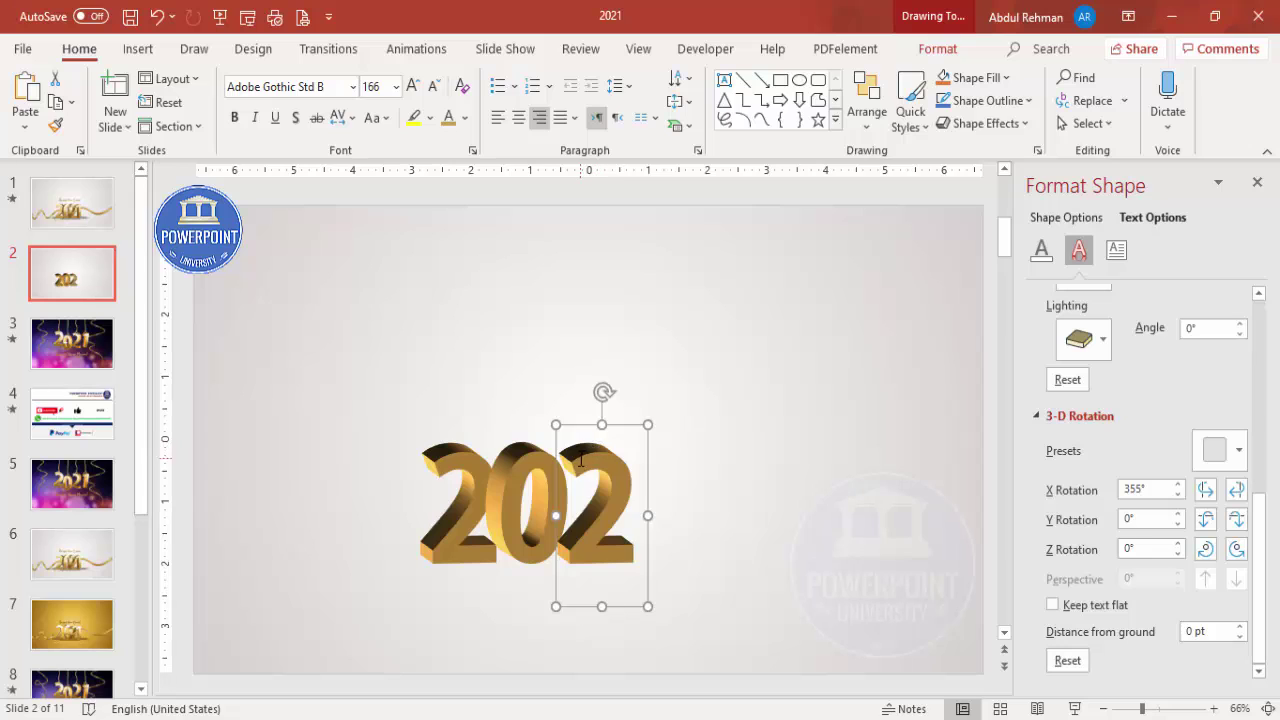
click(663, 486)
click(610, 437)
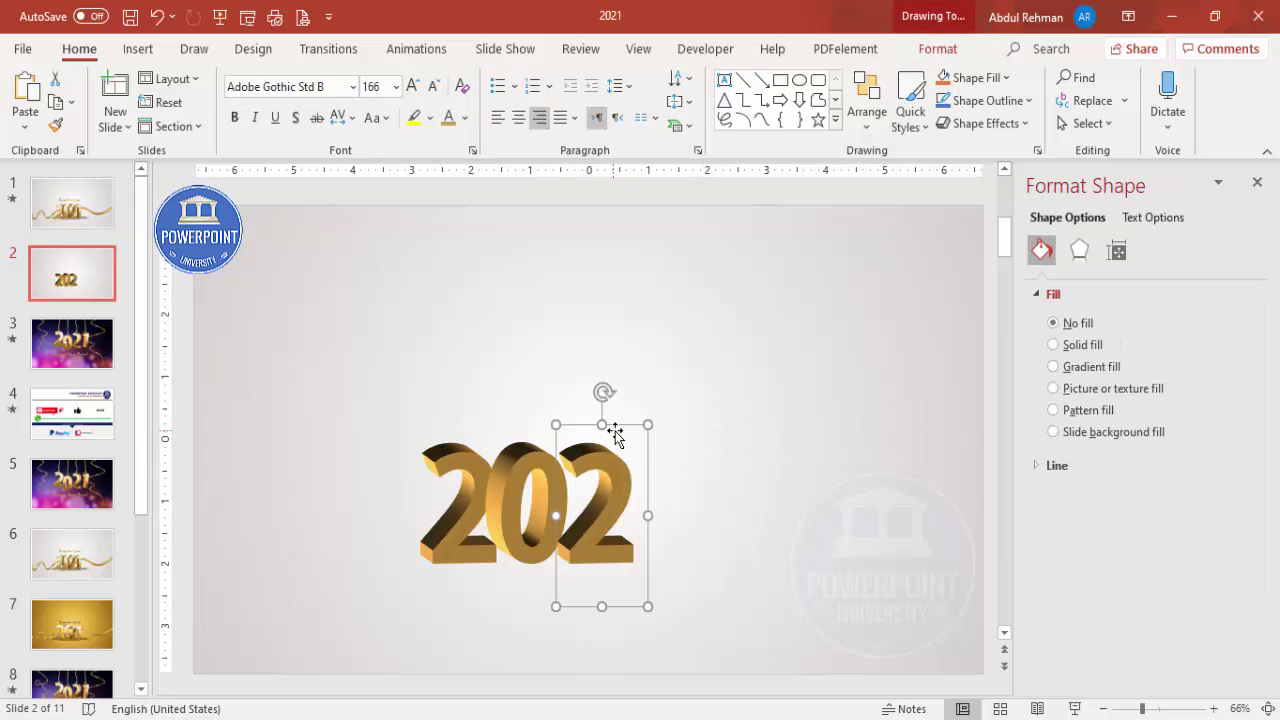
click(1140, 218)
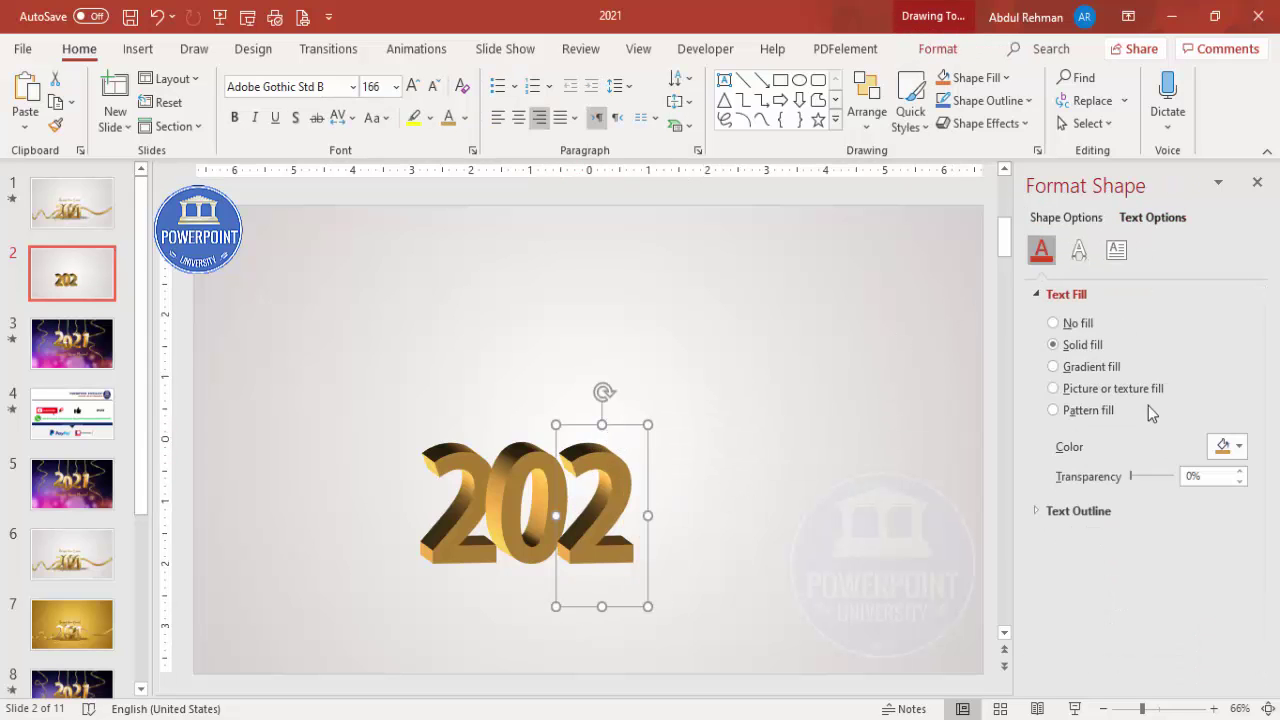
click(1079, 250)
scroll(1263, 391, down, 10)
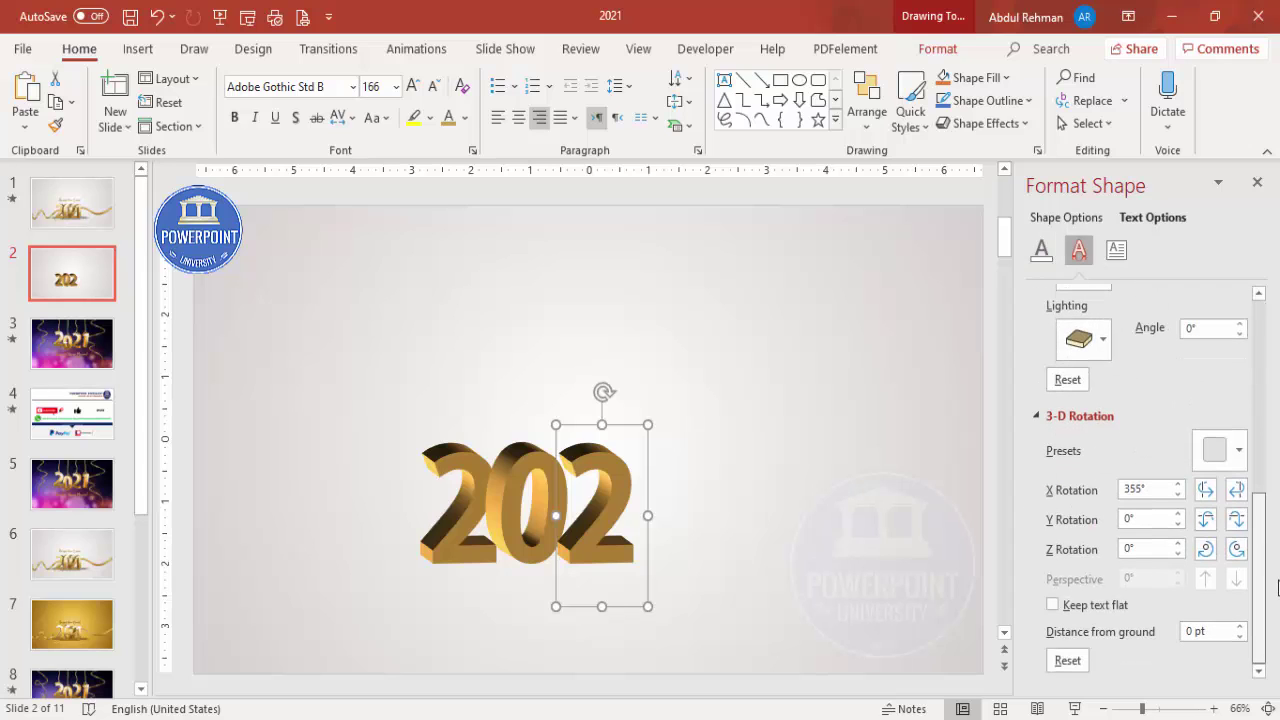
- Turn the new 2 sideways to about 25° X rotation and slide it closer to the 0
click(1205, 489)
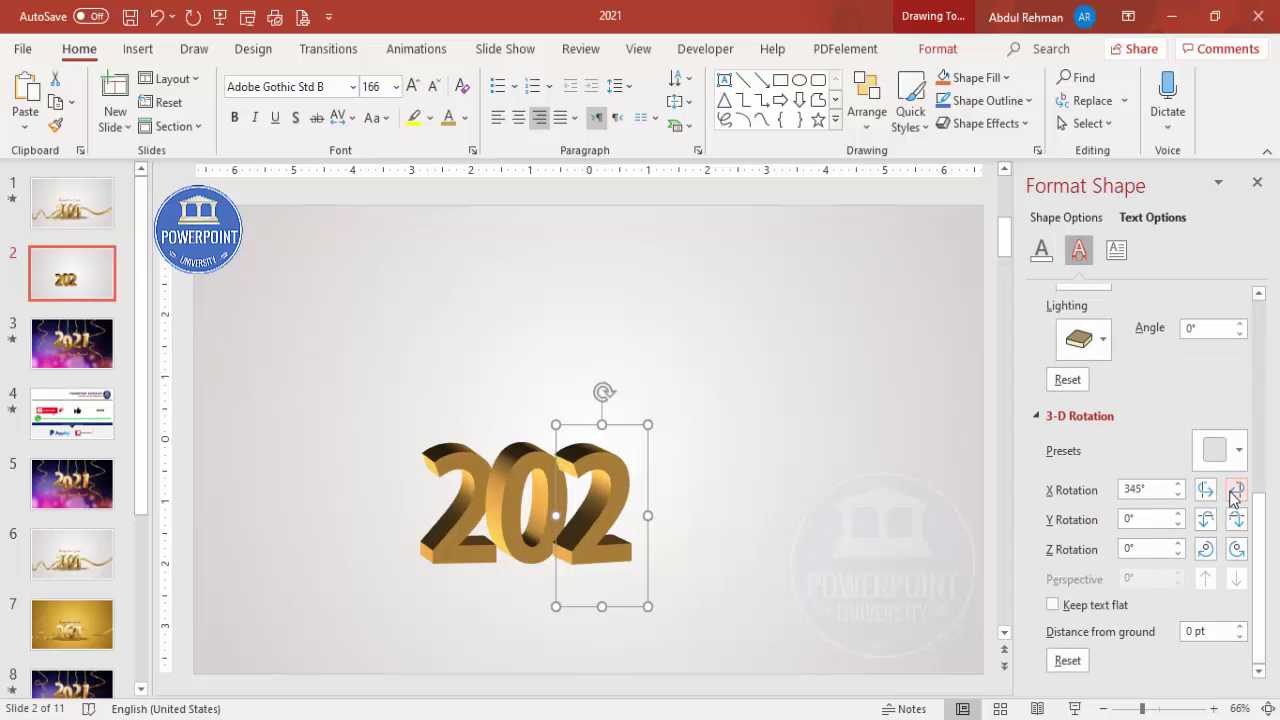
click(1236, 489)
click(1236, 489)
click(1236, 489)
click(1236, 489)
click(1236, 489)
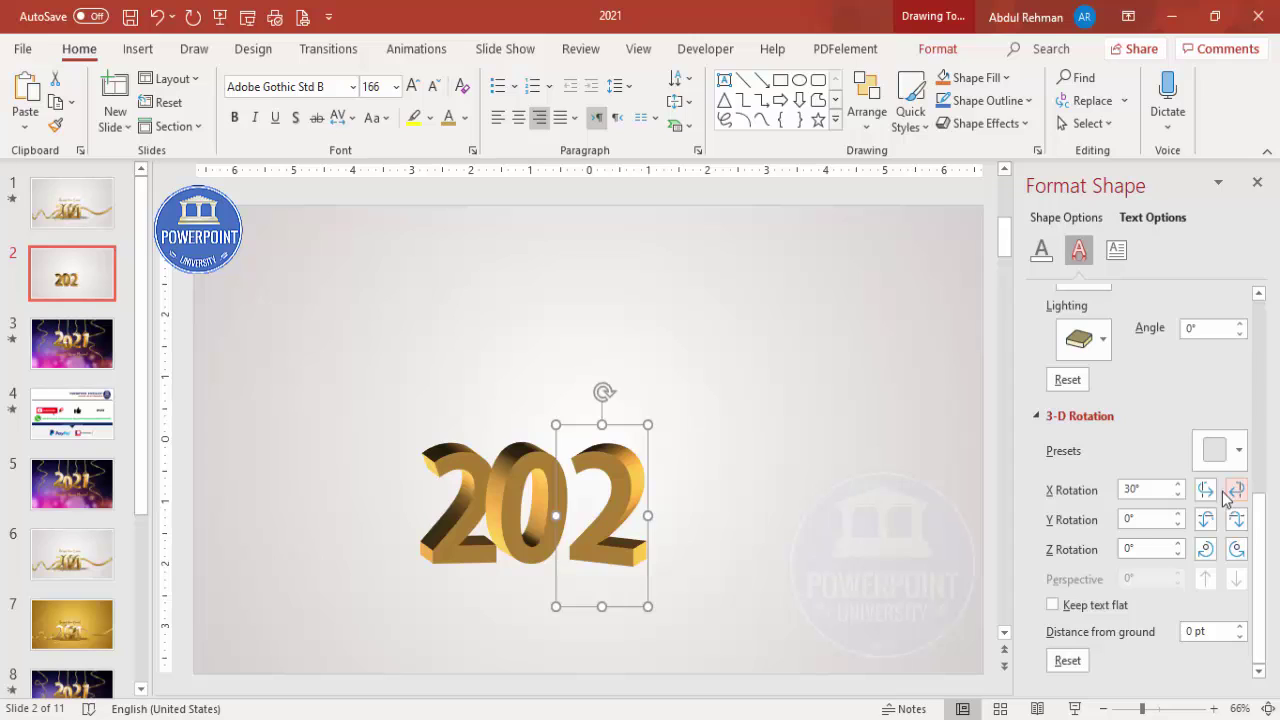
click(1206, 489)
mouse_move(626, 434)
mouse_down()
mouse_move(602, 418)
mouse_move(641, 430)
mouse_up()
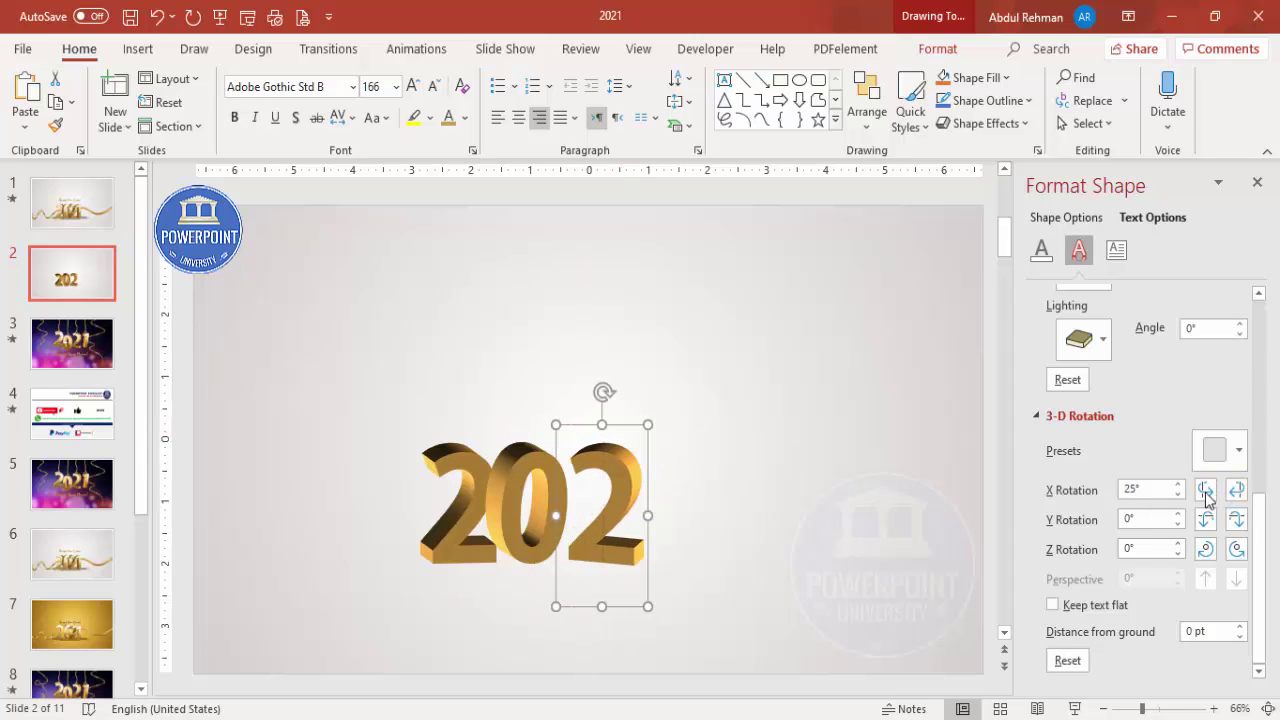
click(1206, 489)
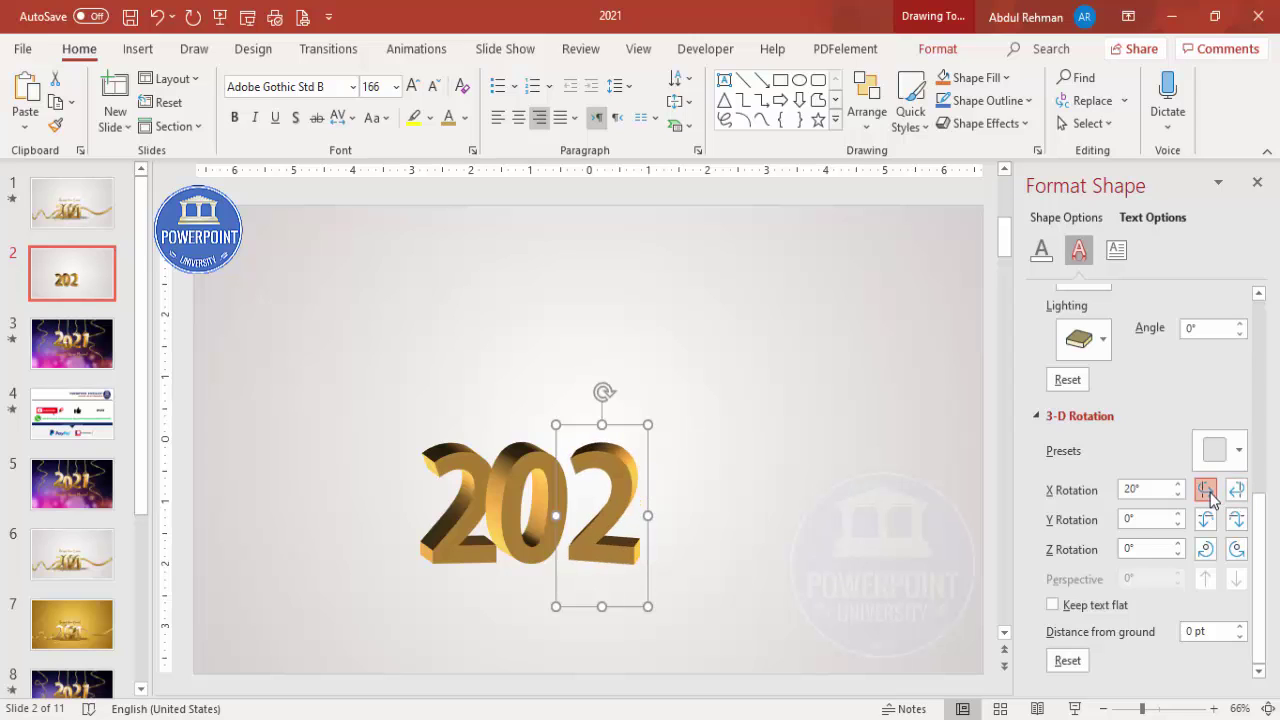
click(1206, 489)
click(1206, 489)
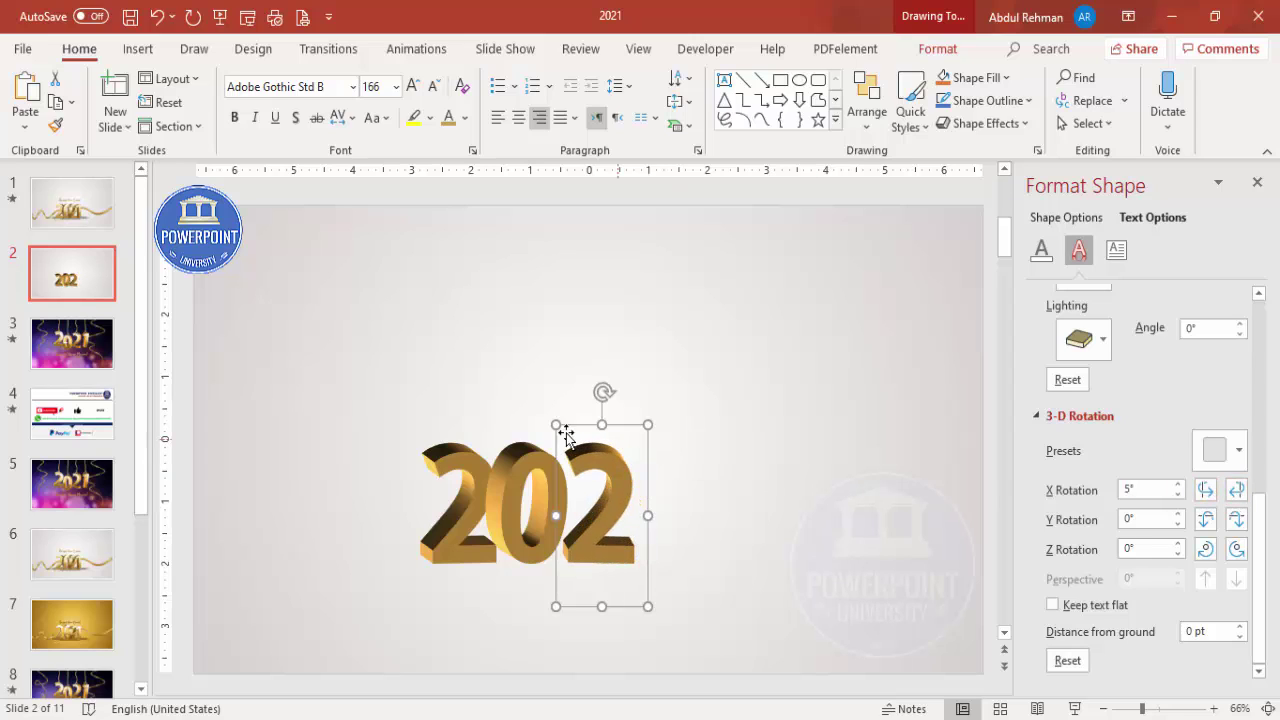
- Turn the first 2 further sideways by raising its X rotation
click(439, 449)
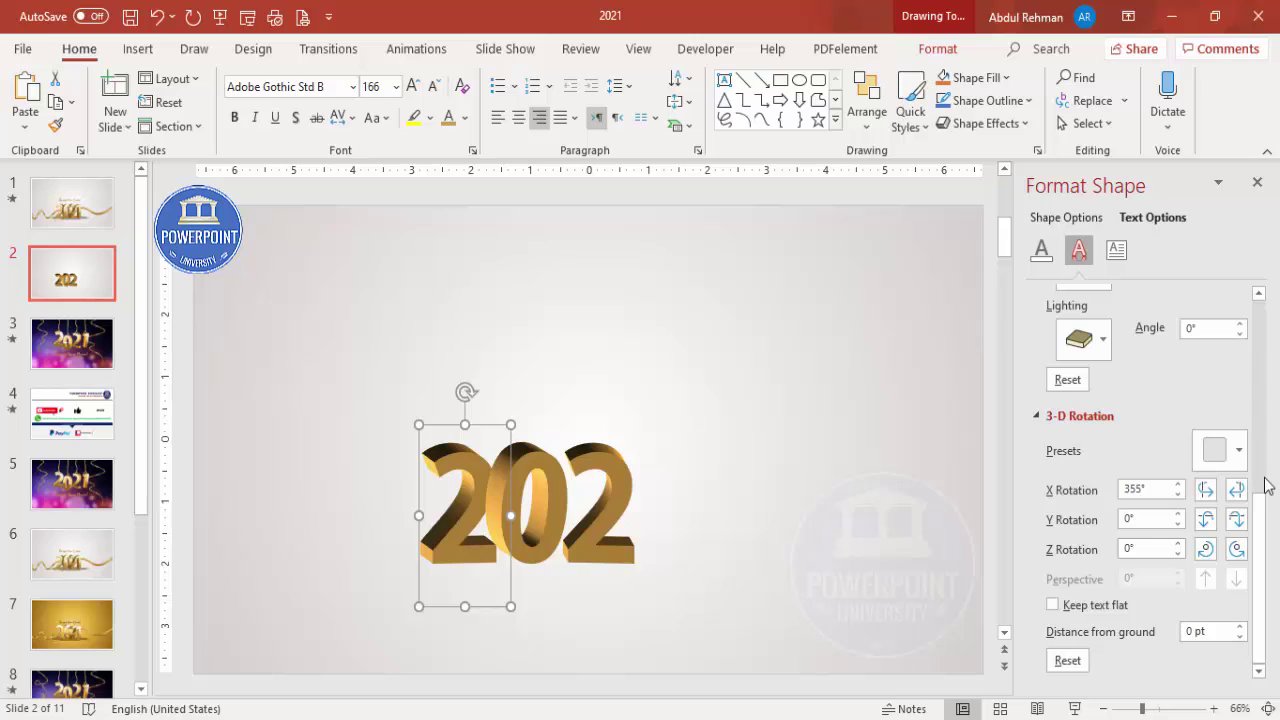
click(1236, 492)
click(1236, 492)
click(1236, 492)
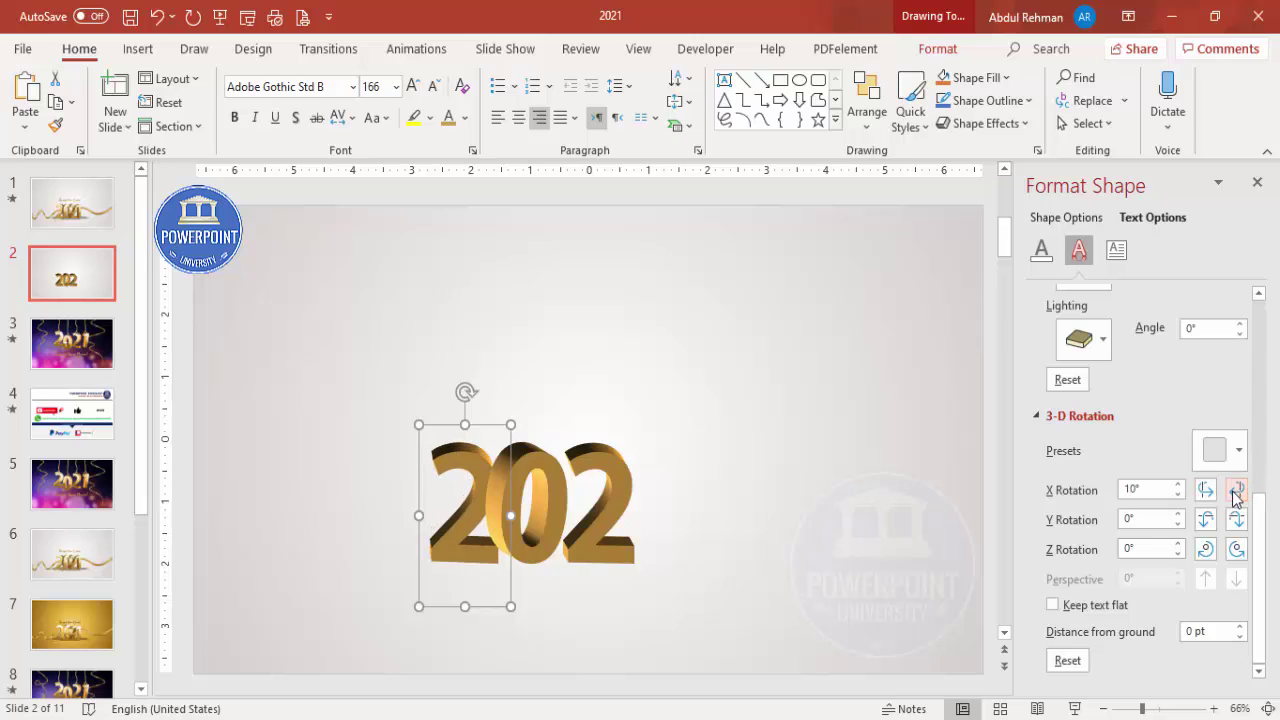
click(1236, 492)
click(1236, 492)
click(1236, 492)
click(1236, 492)
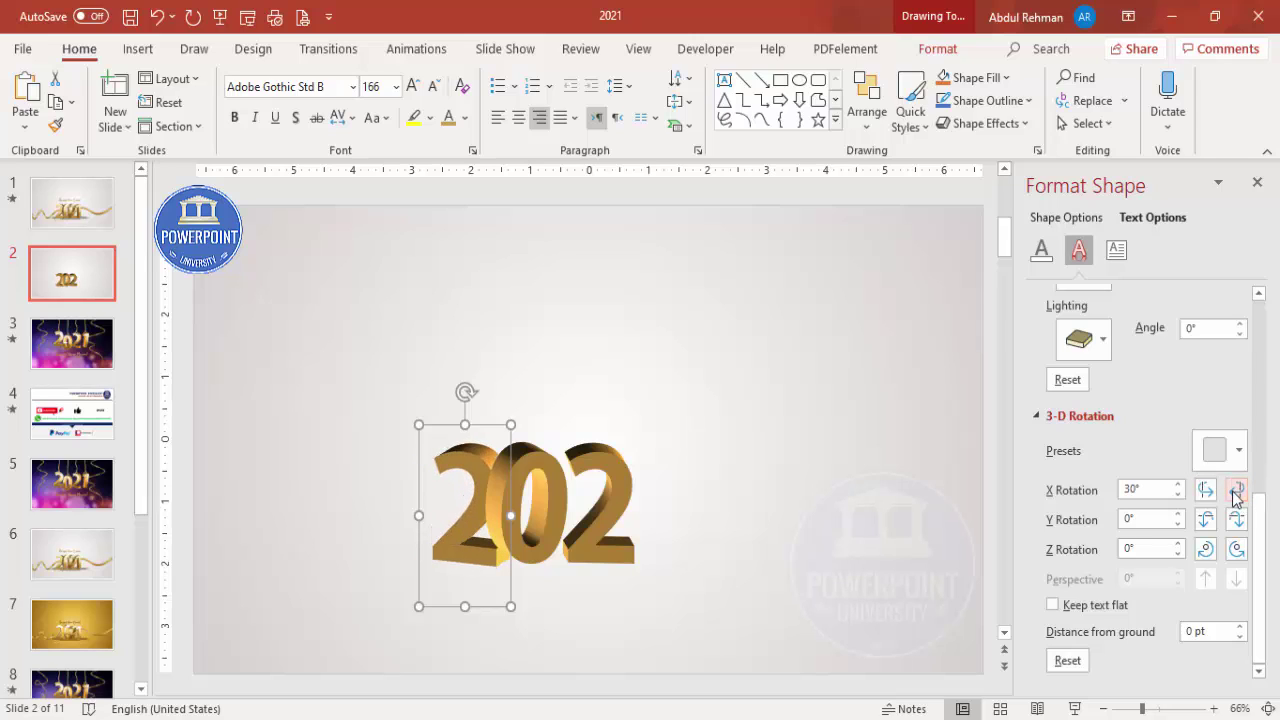
- Set the last 2's X rotation back to 355°
click(631, 434)
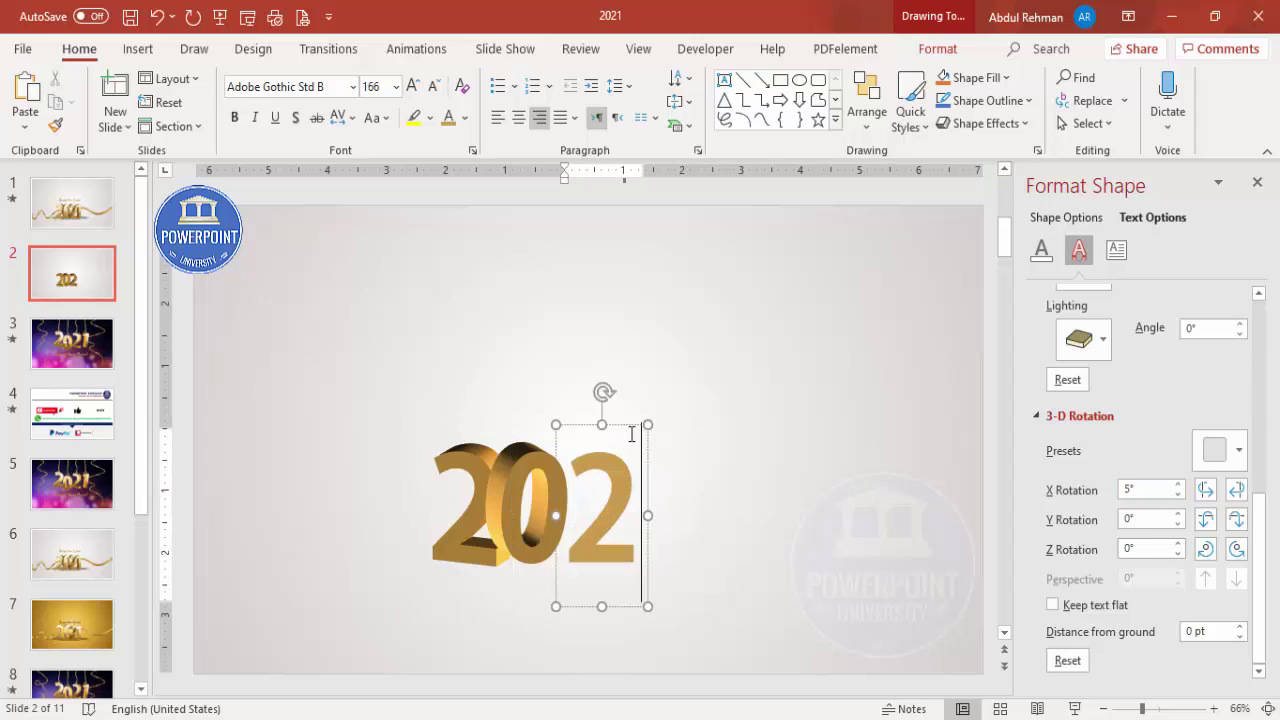
click(620, 426)
click(1206, 490)
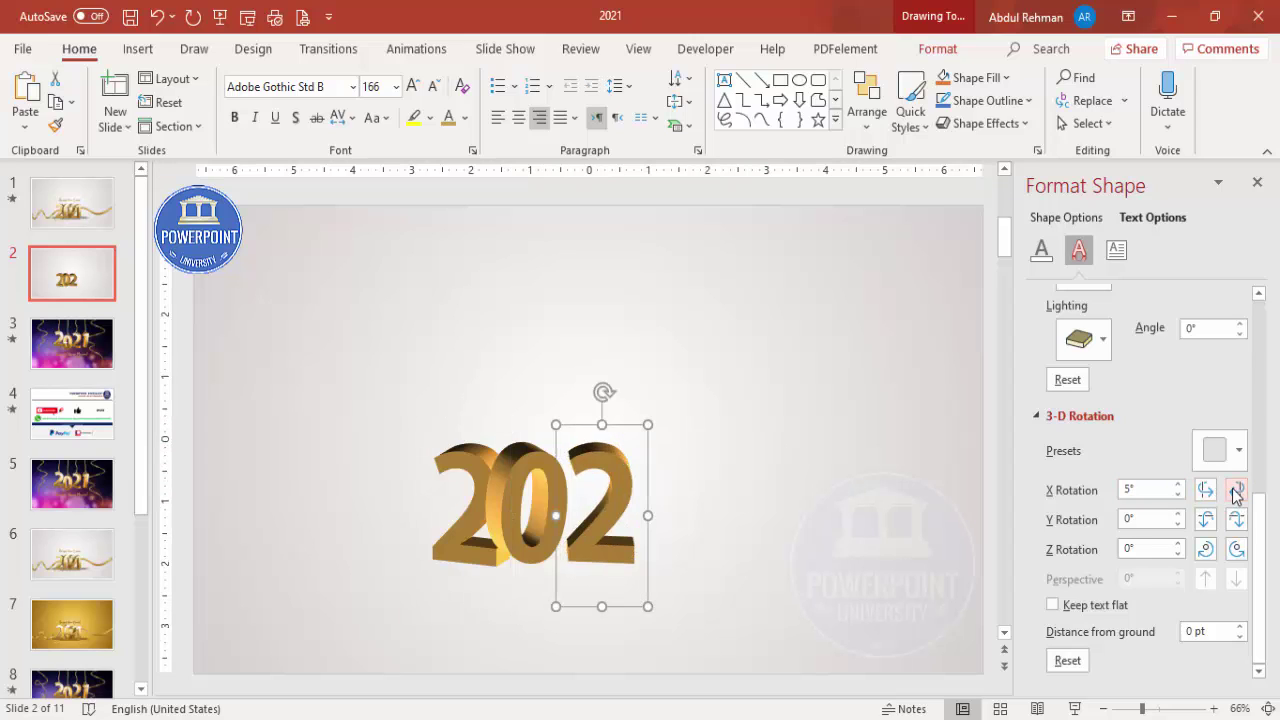
click(1207, 490)
click(1207, 490)
click(1207, 490)
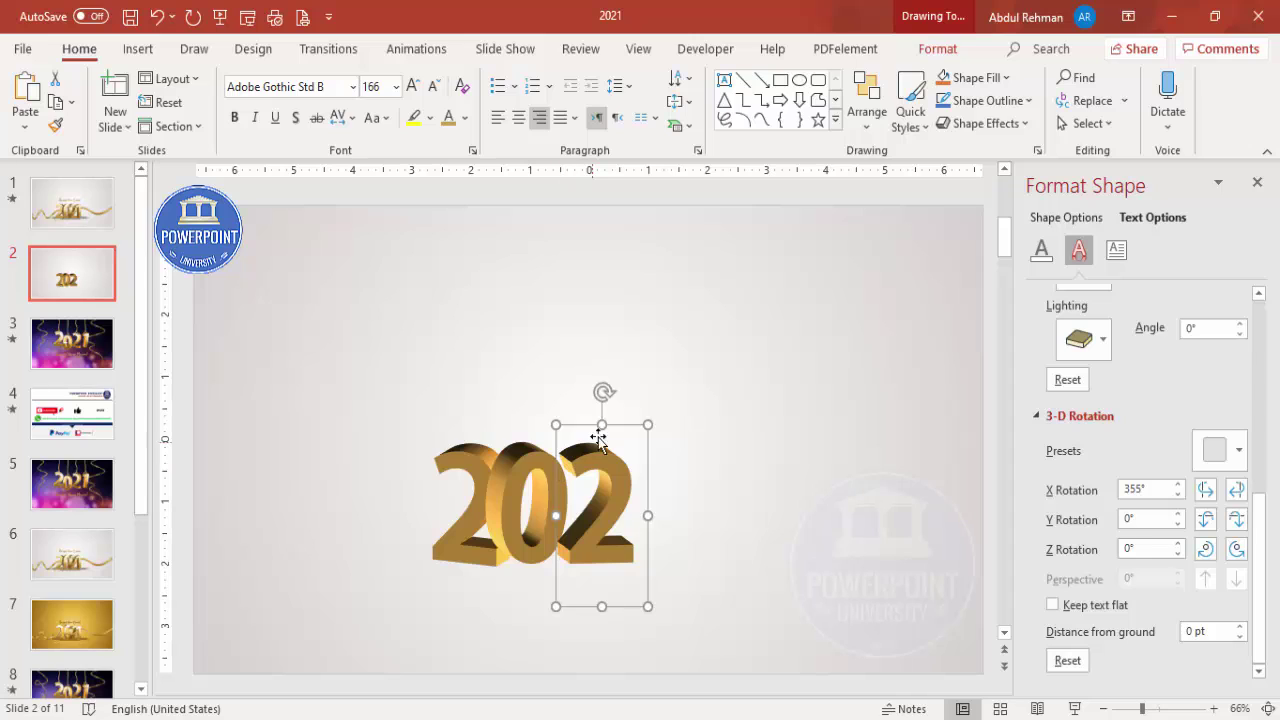
click(629, 422)
click(623, 432)
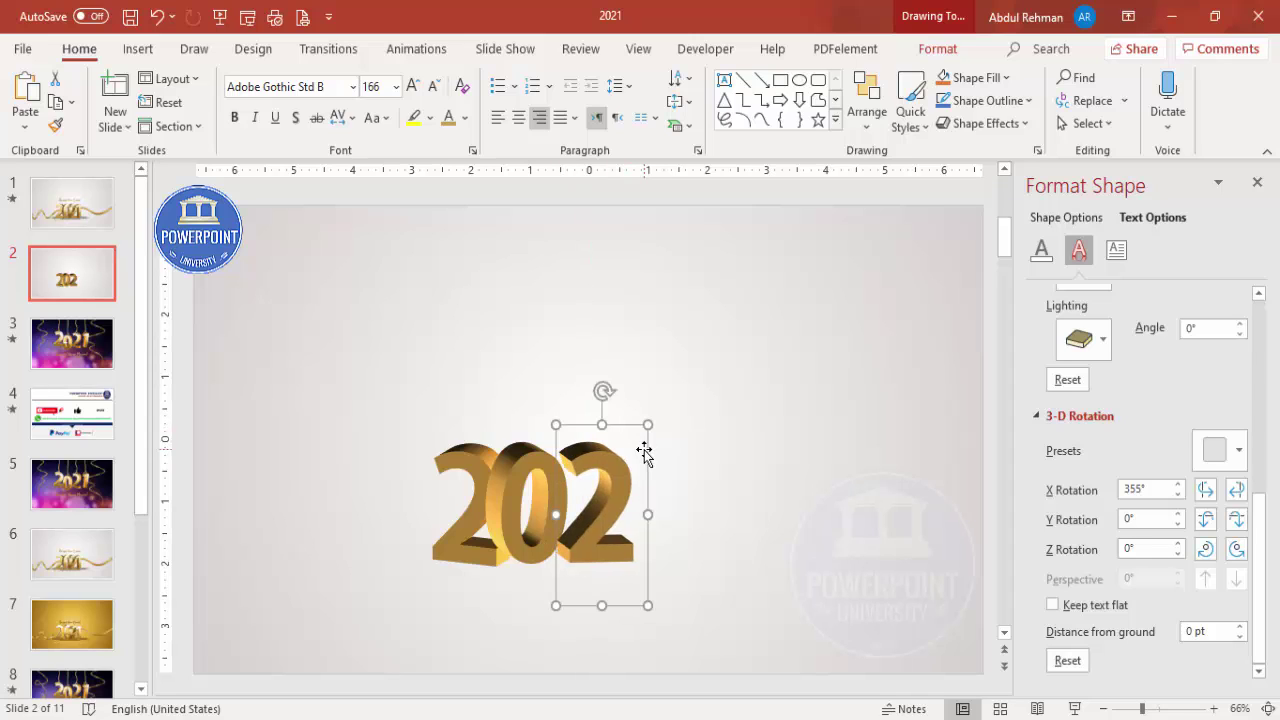
- Move the last 2 further right and change it into a 1 so the slide reads 2021
drag(643, 437, 682, 423)
double_click(797, 563)
text(1)
click(386, 413)
- Select all four digits, undo a trial font-size increase, and nudge them down and right
drag(290, 348, 864, 655)
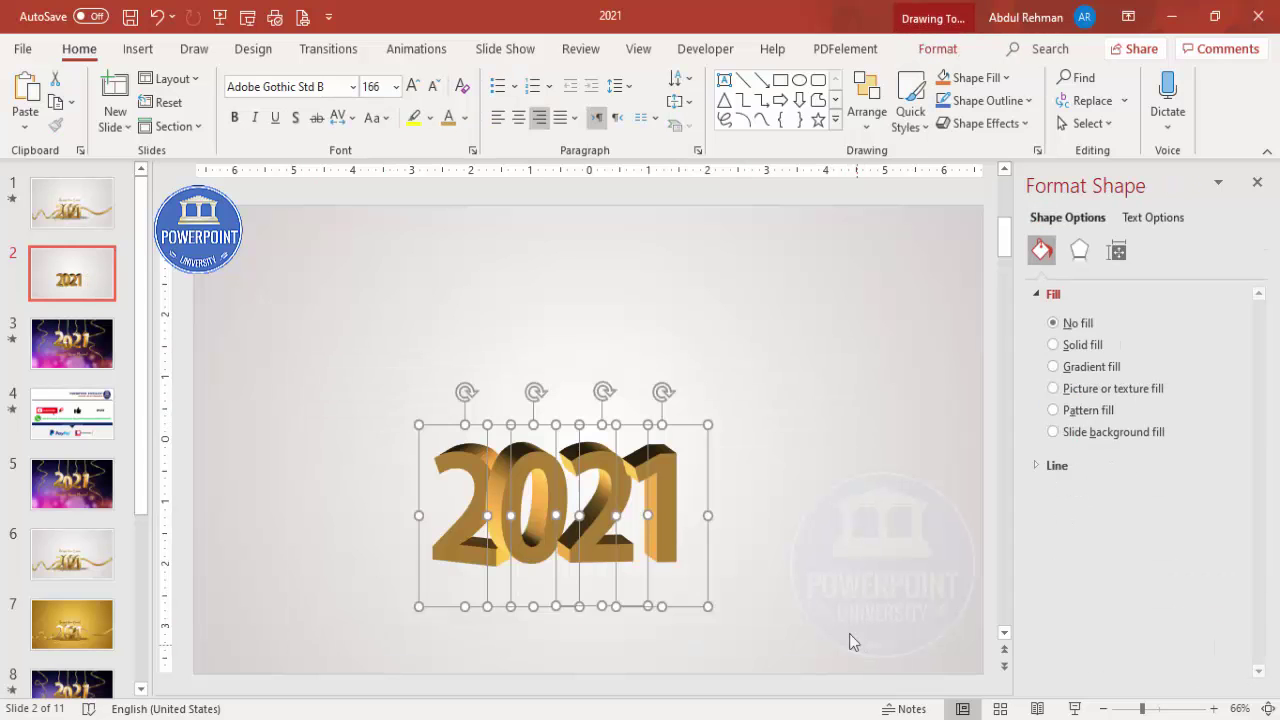
click(412, 86)
key(ctrl+z)
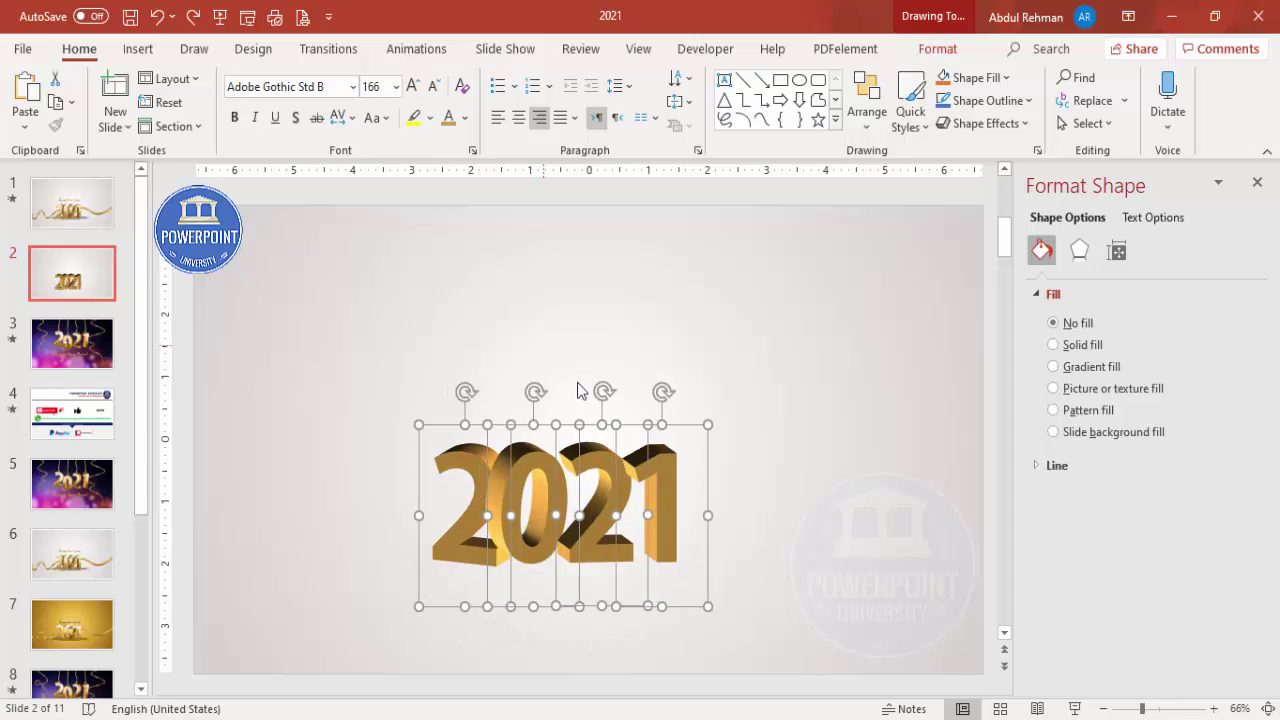
drag(656, 425, 657, 429)
- Draw a wide oval beneath the 2021 numerals
click(824, 405)
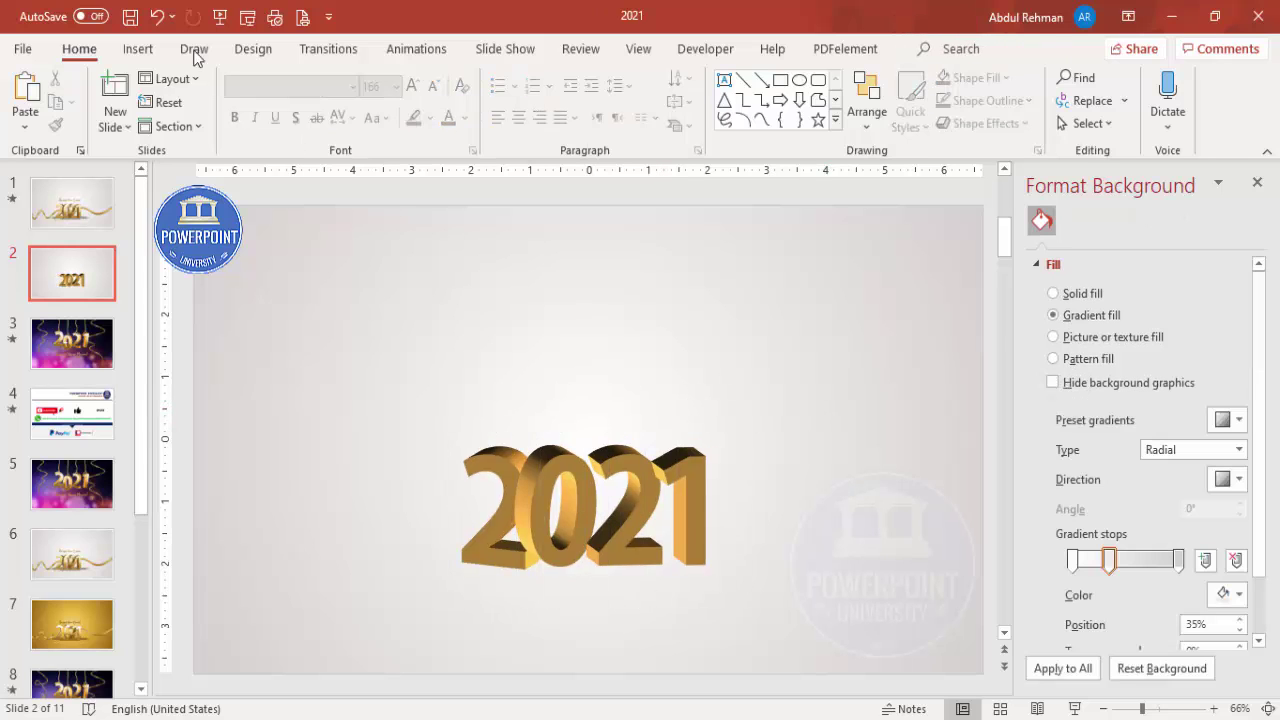
click(138, 49)
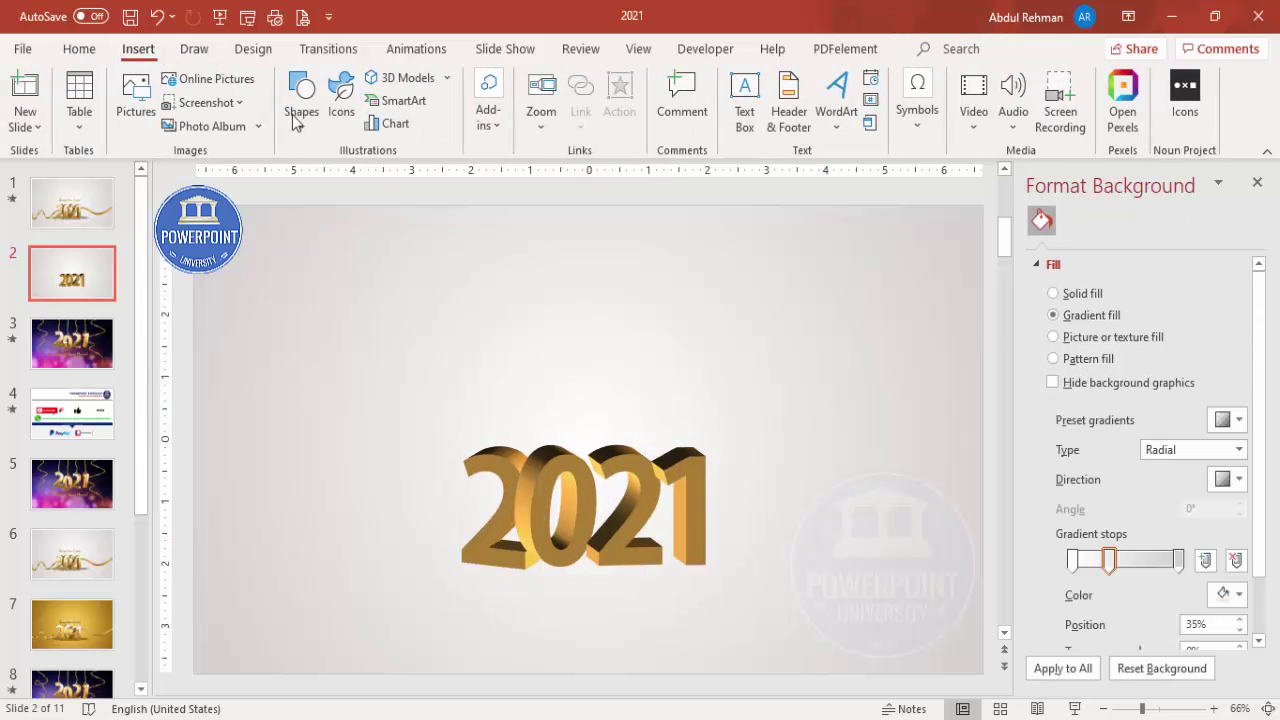
click(303, 125)
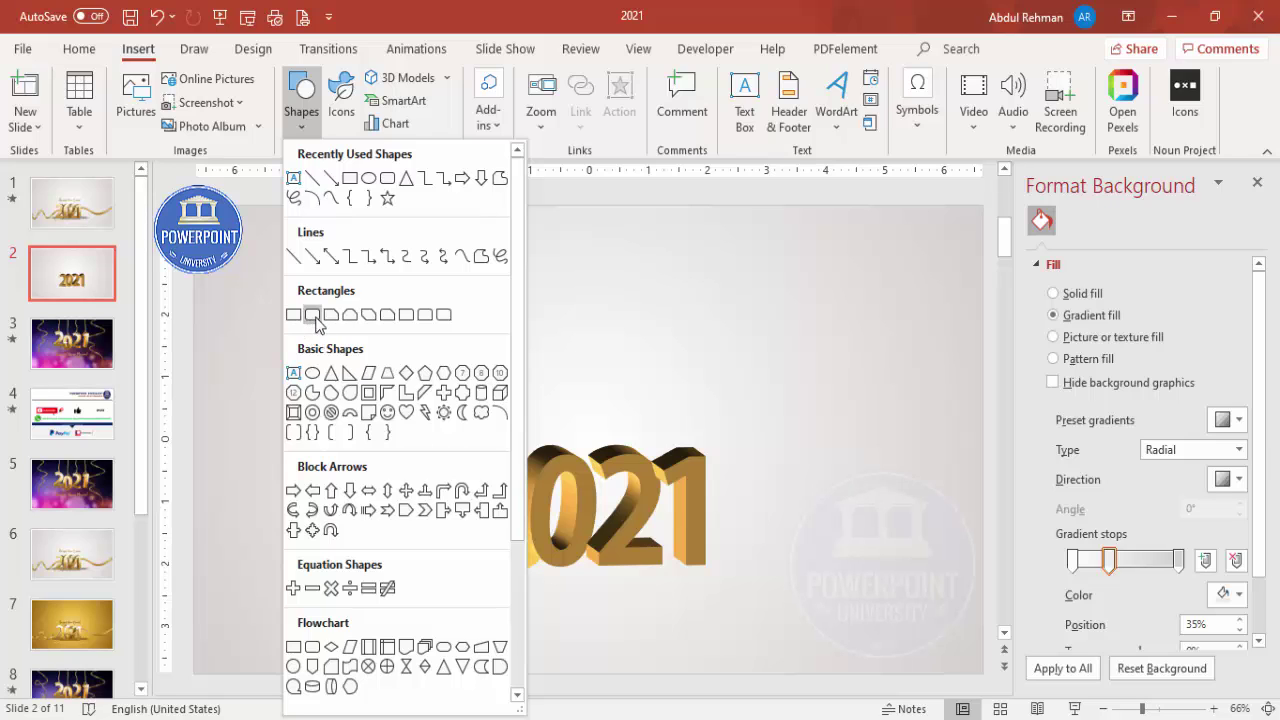
click(312, 376)
drag(397, 545, 783, 590)
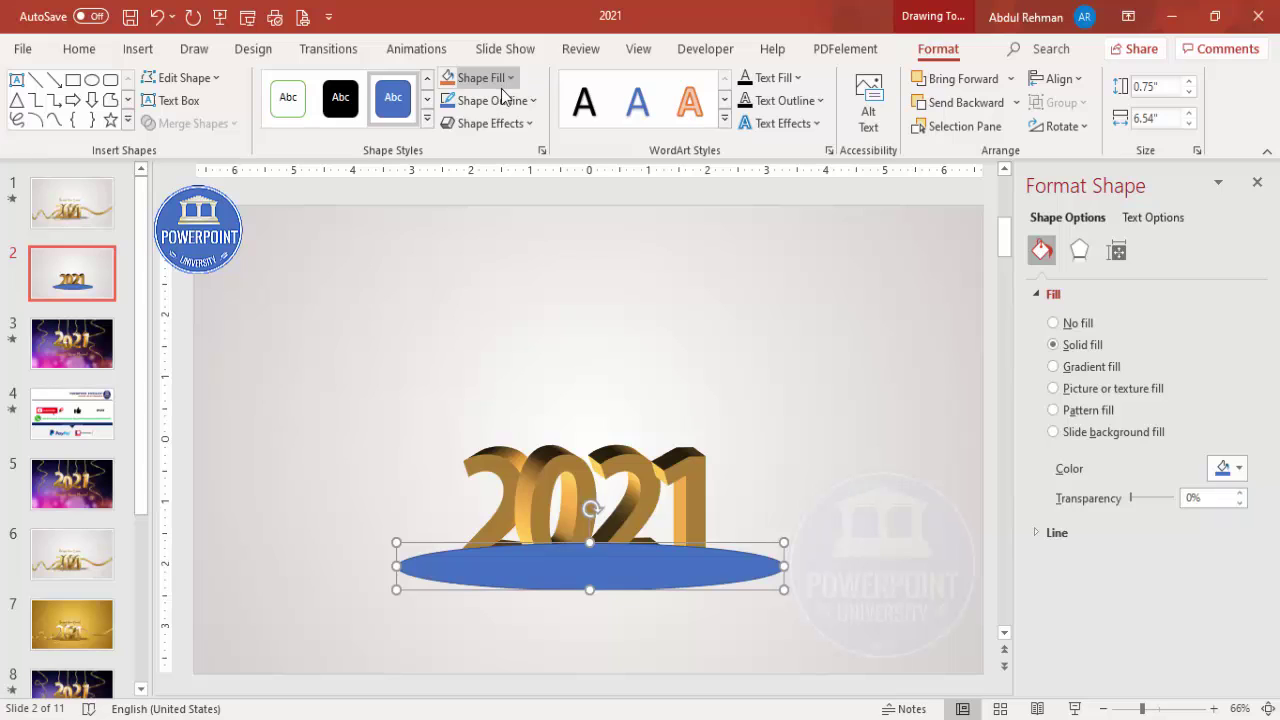
- Give the oval no outline, a black fill and 50% transparency
click(472, 77)
click(528, 101)
click(528, 101)
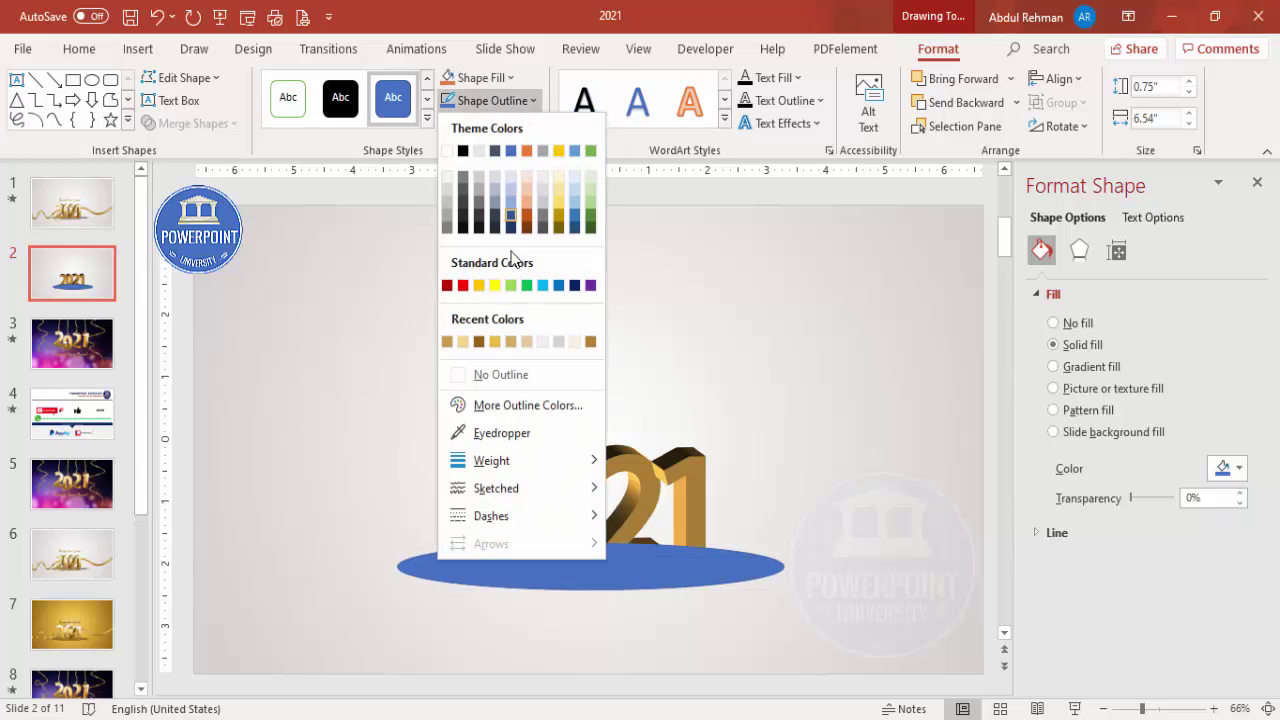
click(510, 368)
click(490, 80)
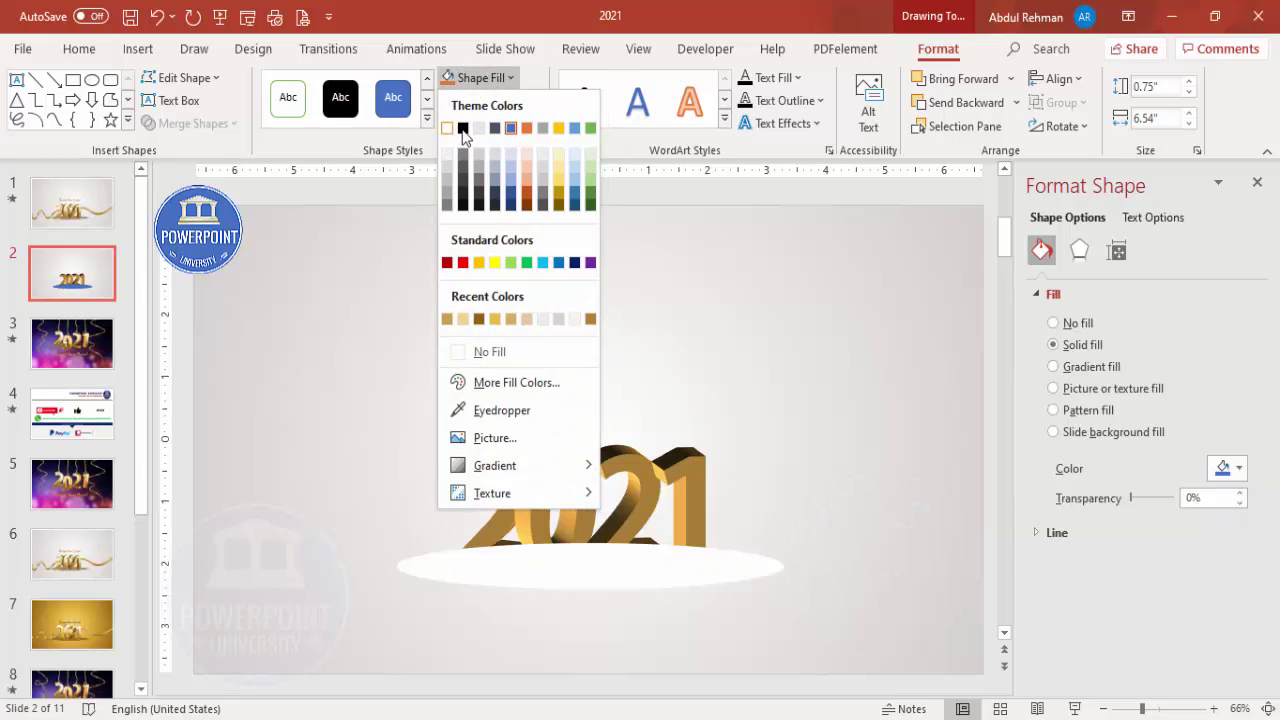
click(465, 130)
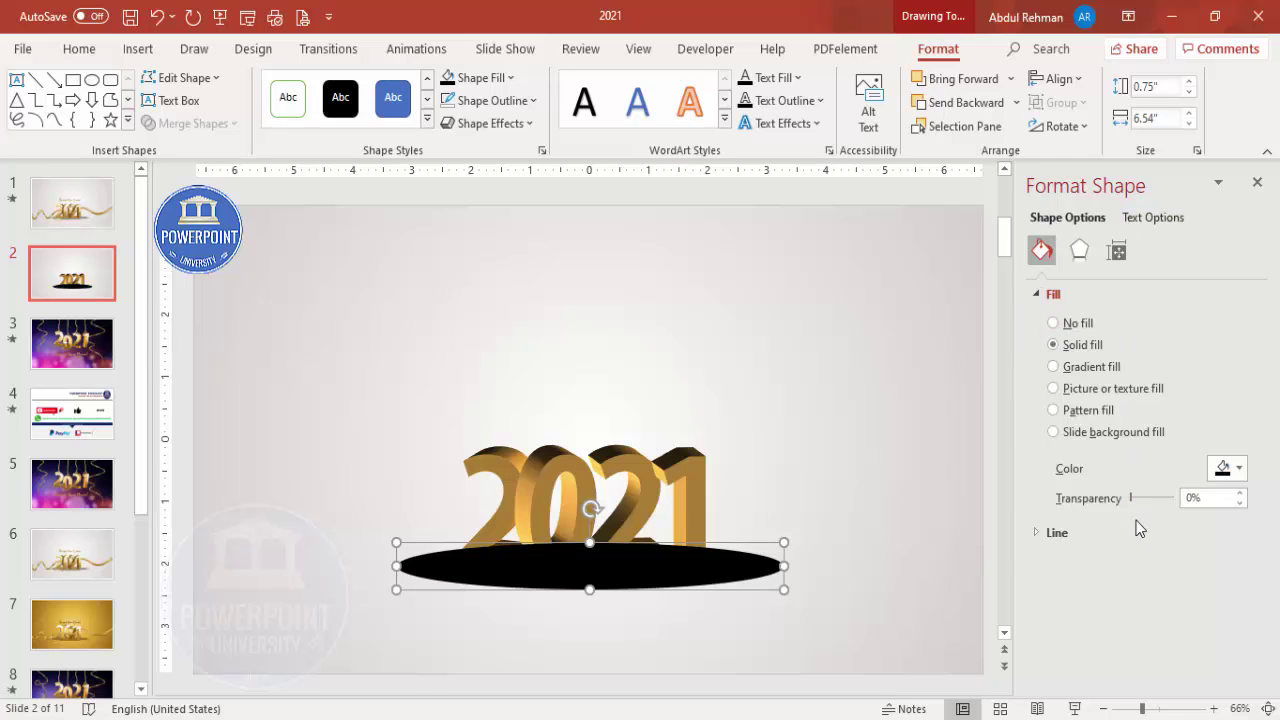
drag(1134, 502, 1152, 498)
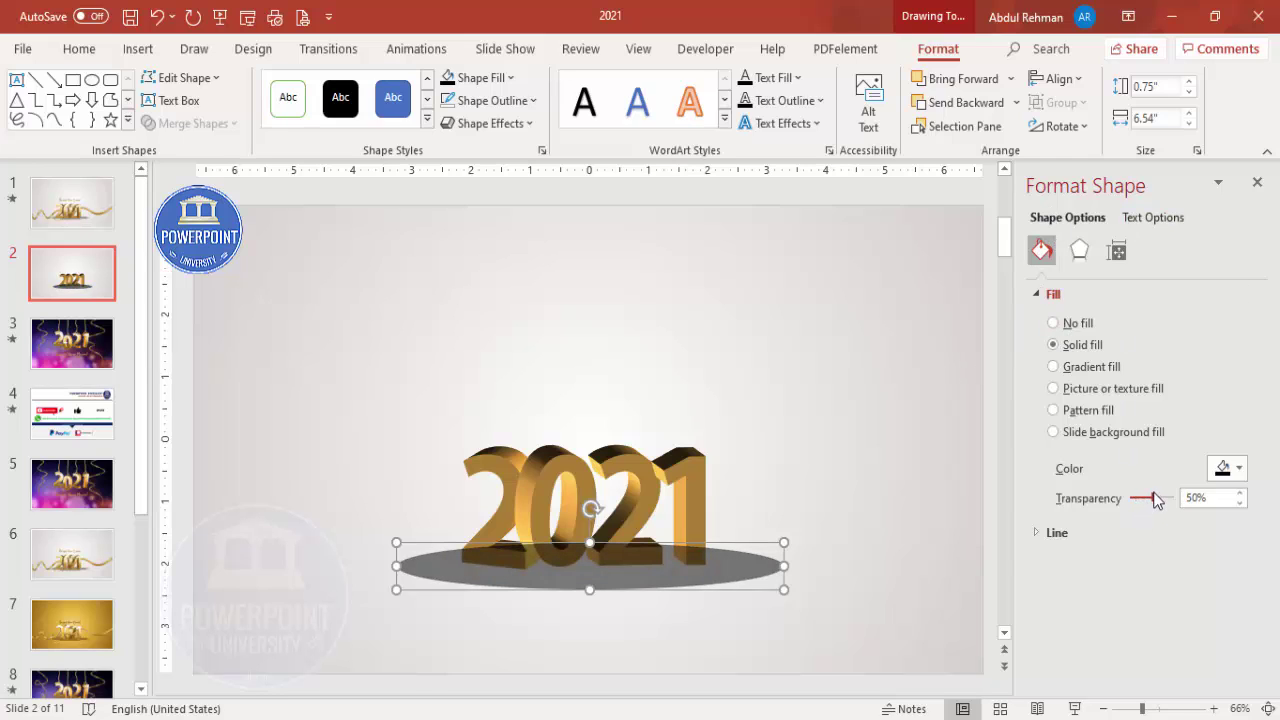
- Soften the oval's edges to 14 pt, position it under the numerals, and send it to back
click(1079, 252)
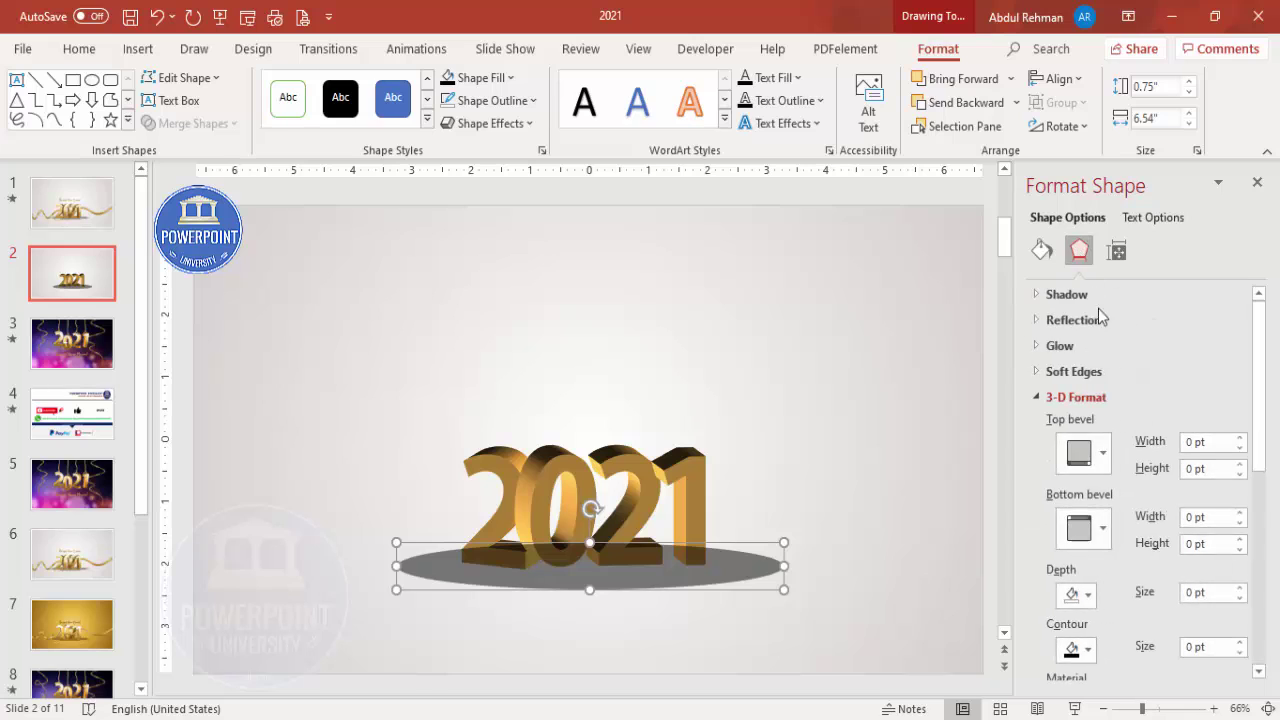
click(1074, 371)
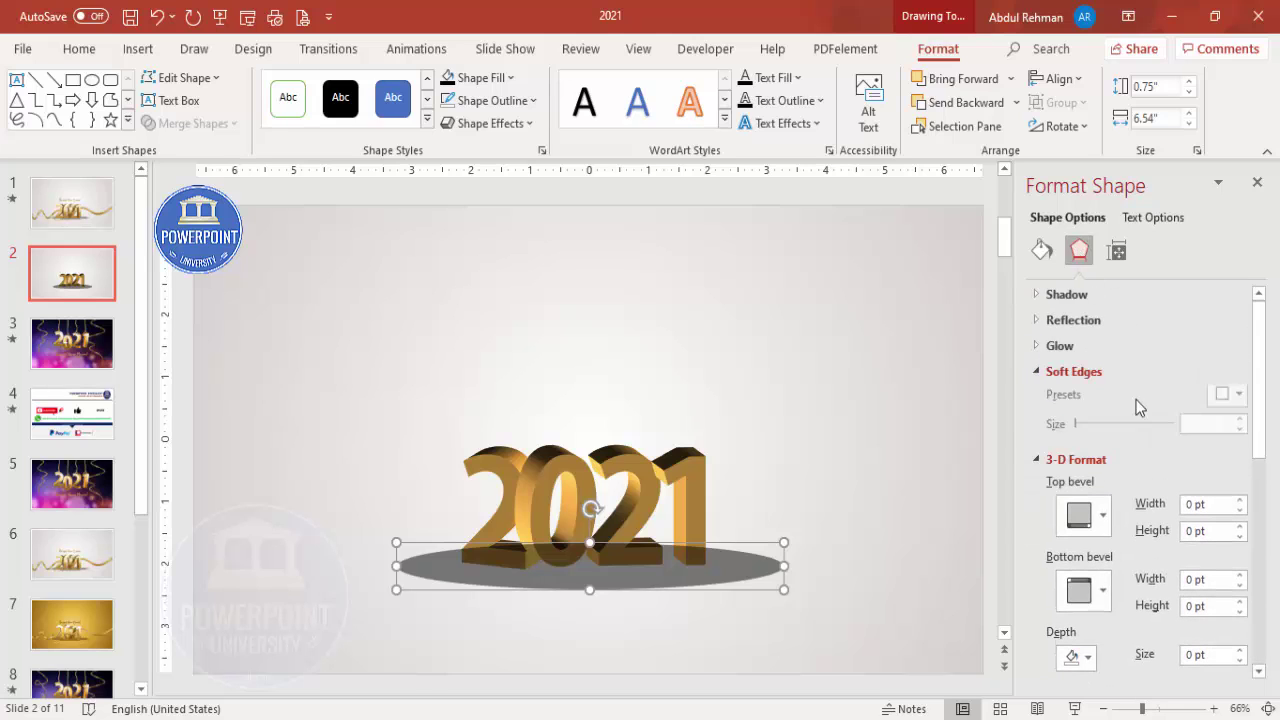
click(1240, 424)
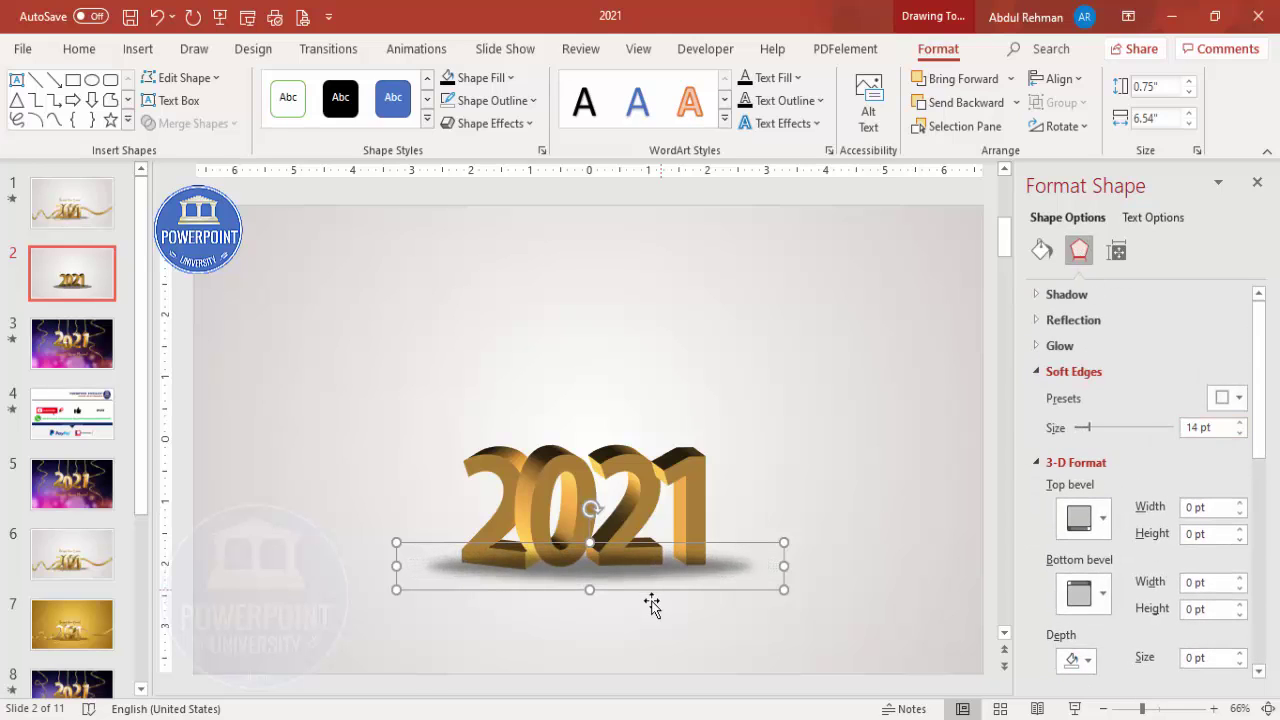
drag(729, 551, 726, 538)
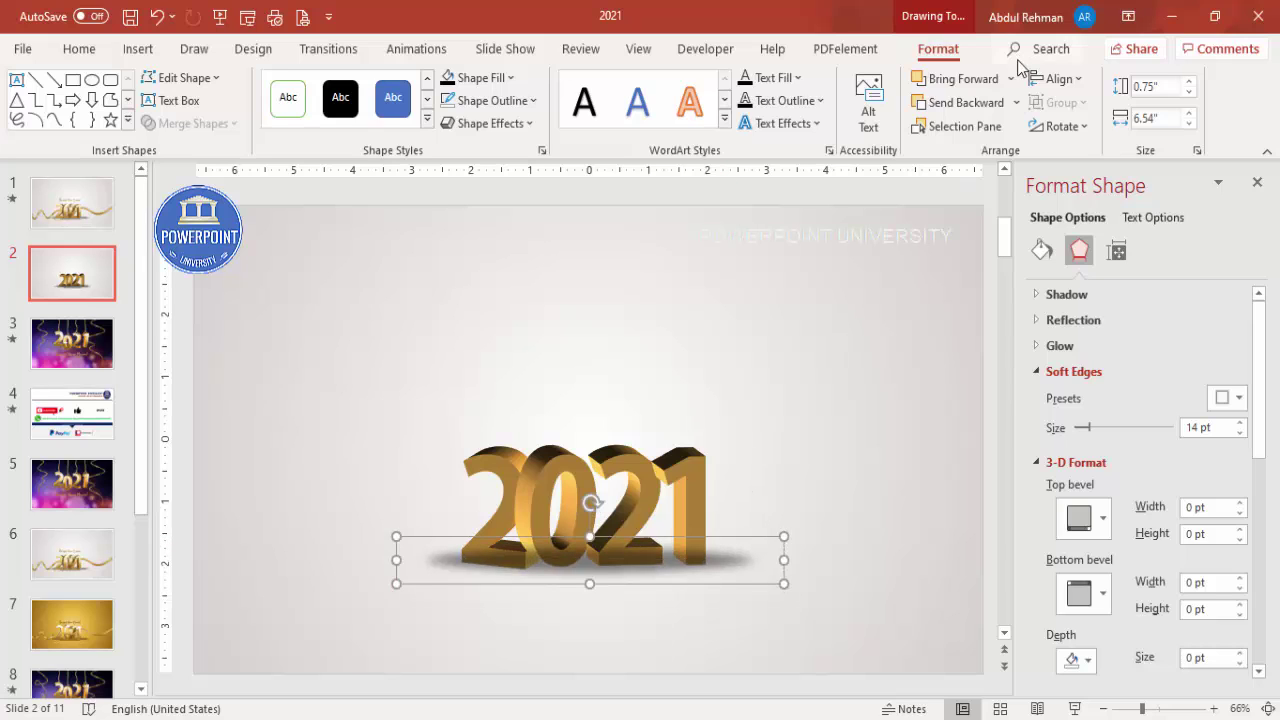
click(1016, 102)
click(975, 157)
click(840, 352)
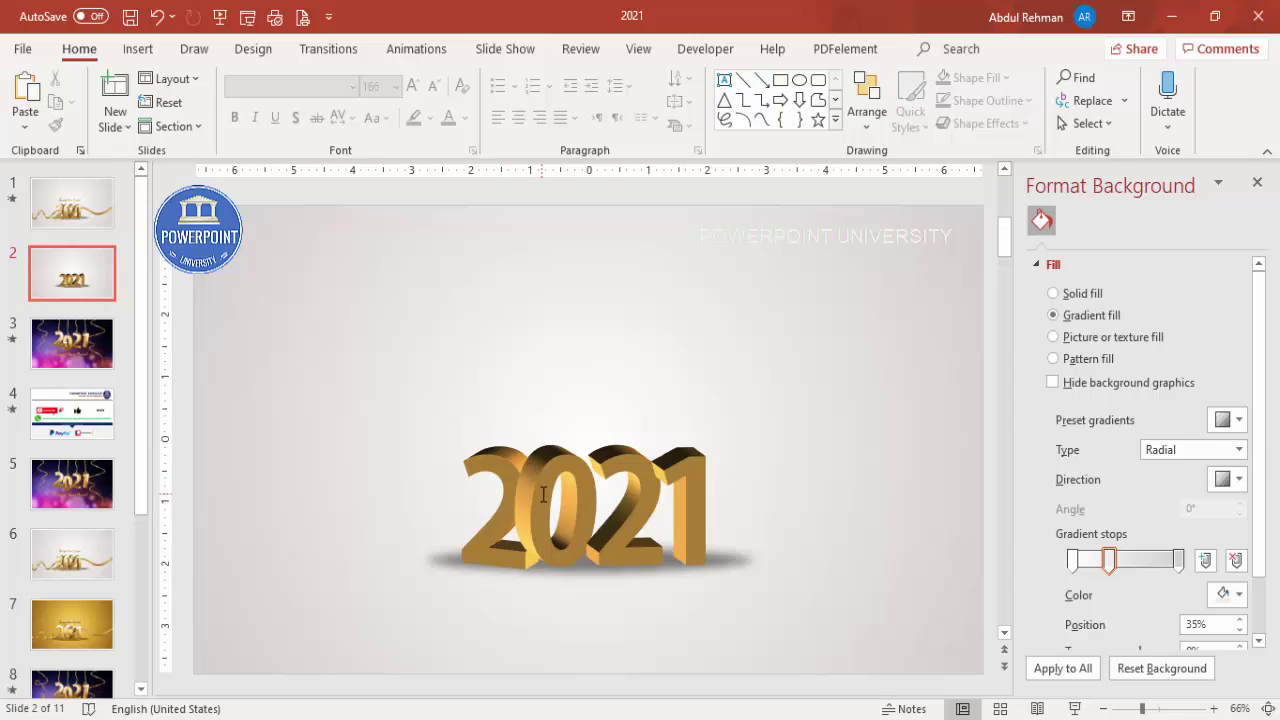
click(486, 454)
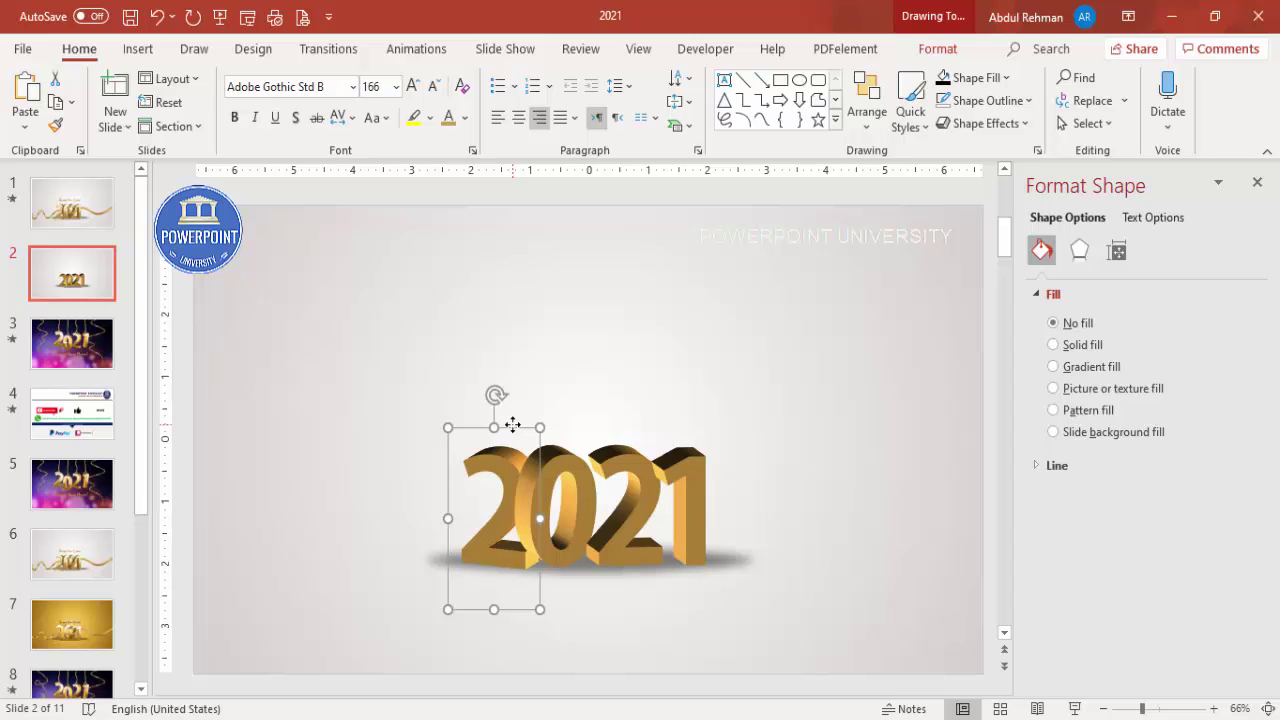
- Move the separate 2 out to the left of 2021 and set its 3-D depth to 0
drag(534, 437, 395, 402)
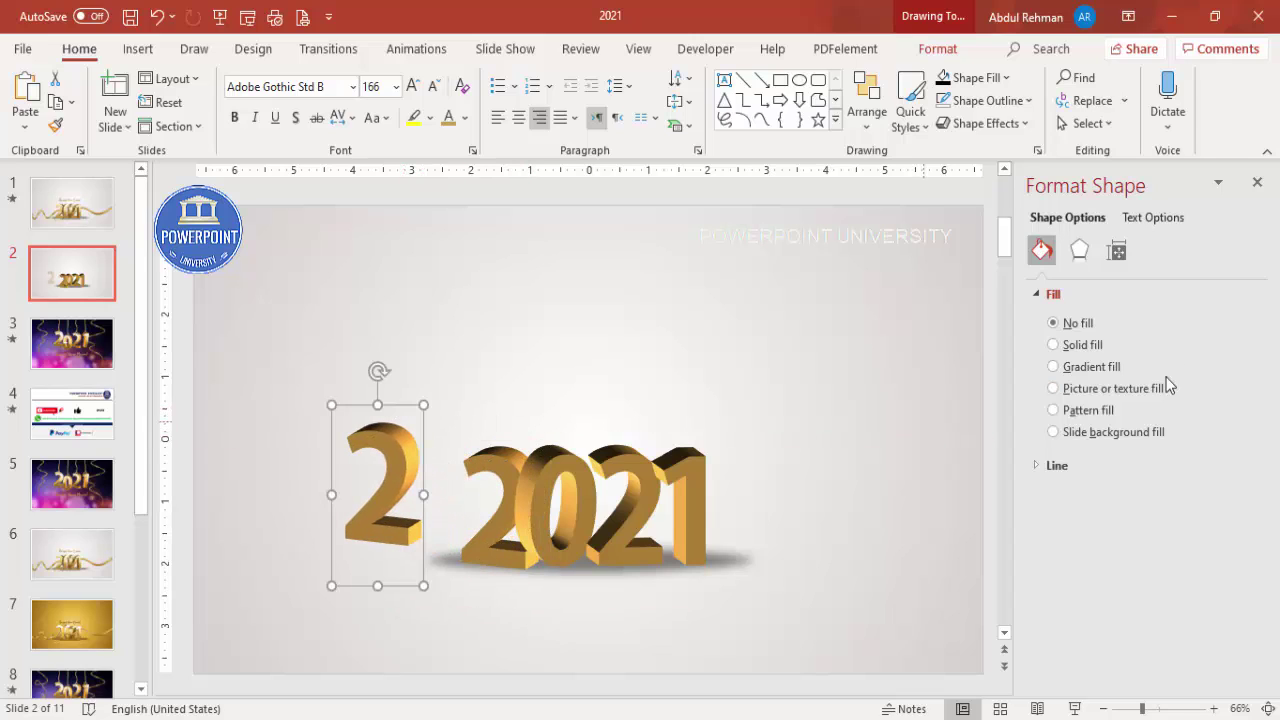
click(1156, 220)
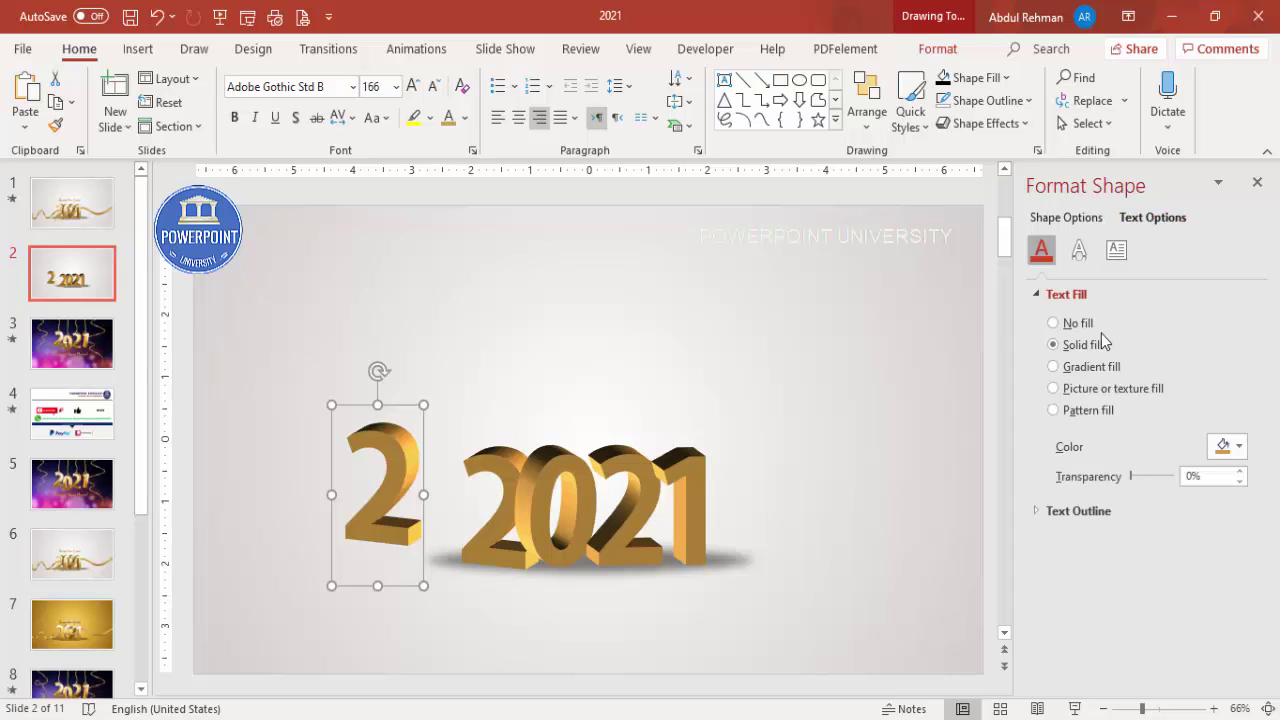
click(1080, 252)
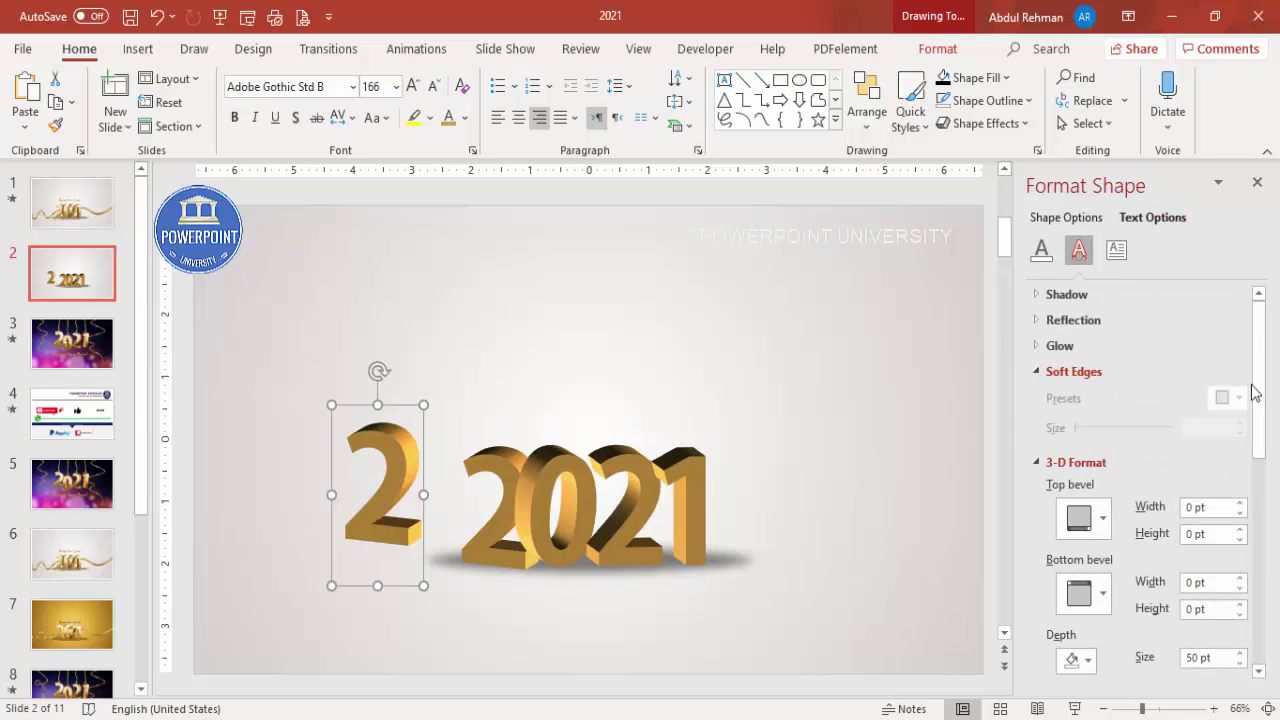
drag(1253, 391, 1265, 530)
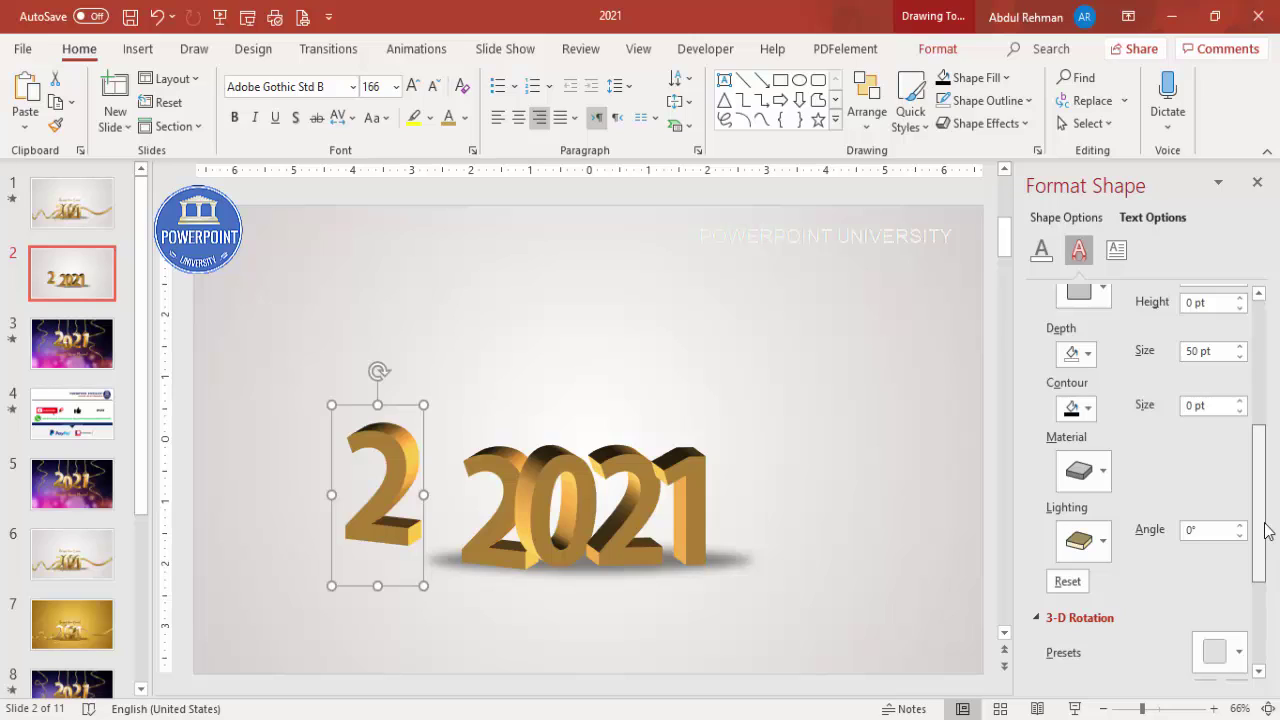
drag(1215, 351, 1034, 355)
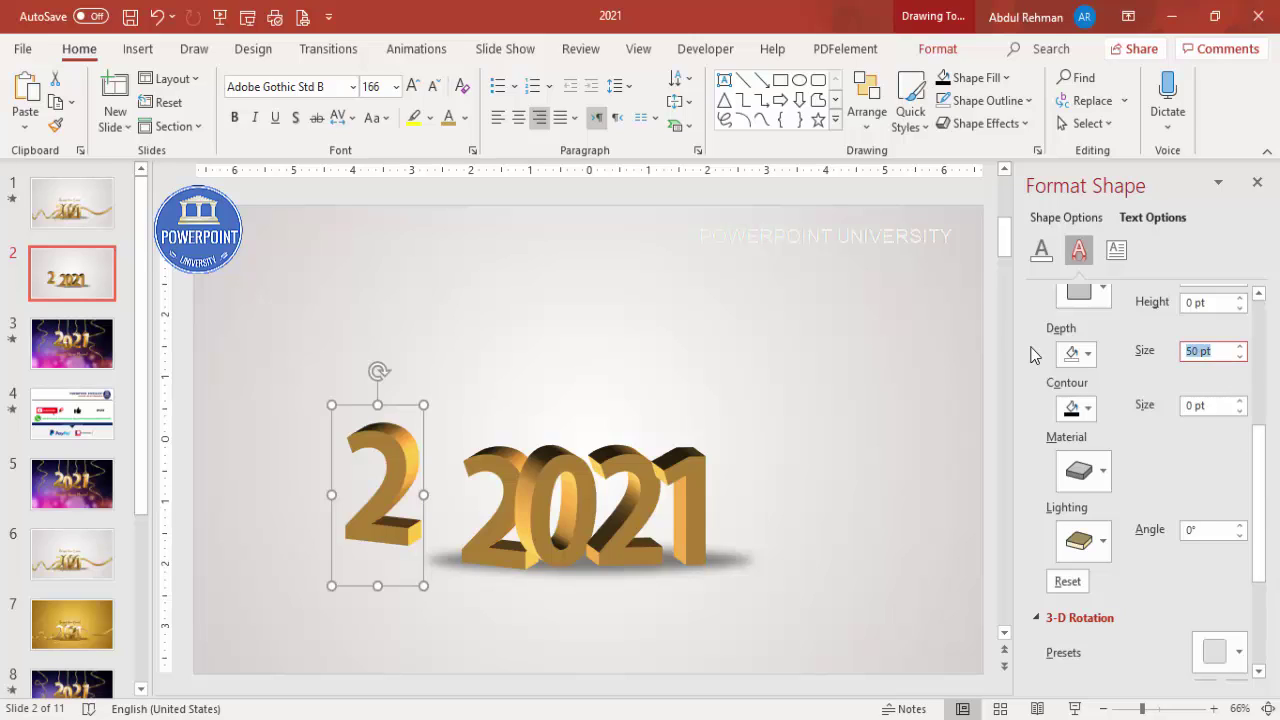
text(0)
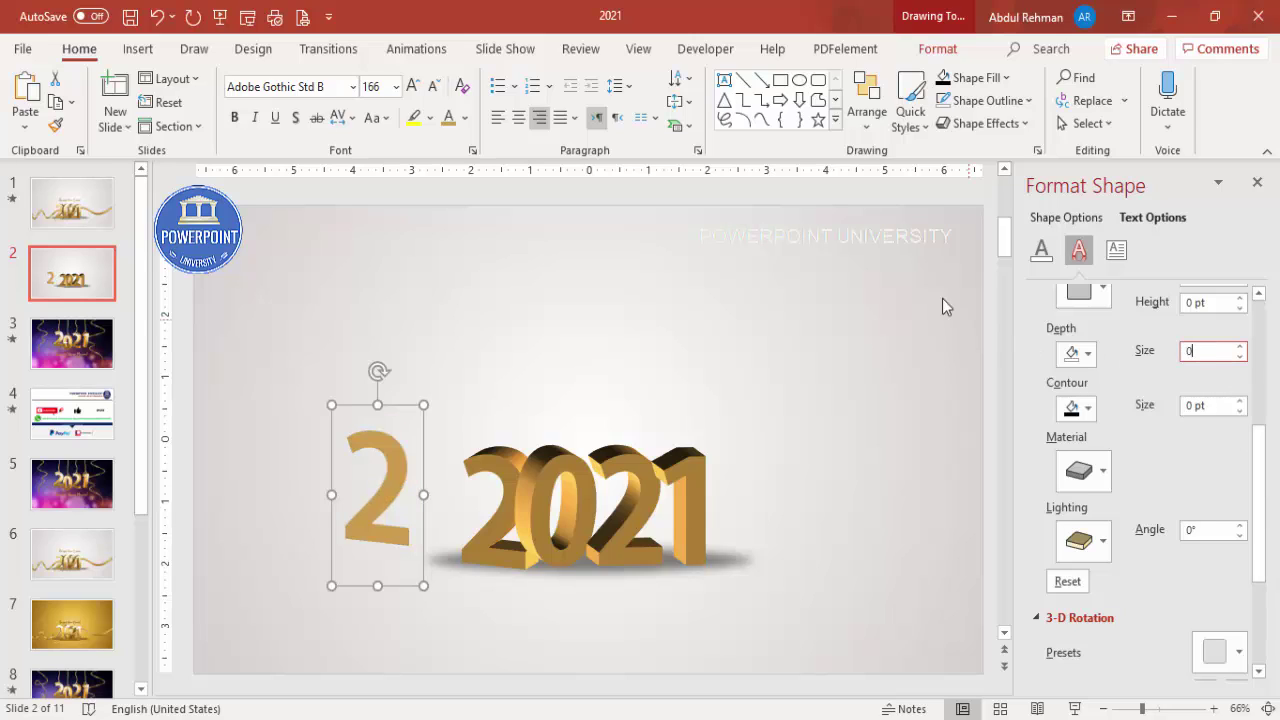
- Give the 2 a linear gradient text fill running top to bottom at 90°
click(1042, 252)
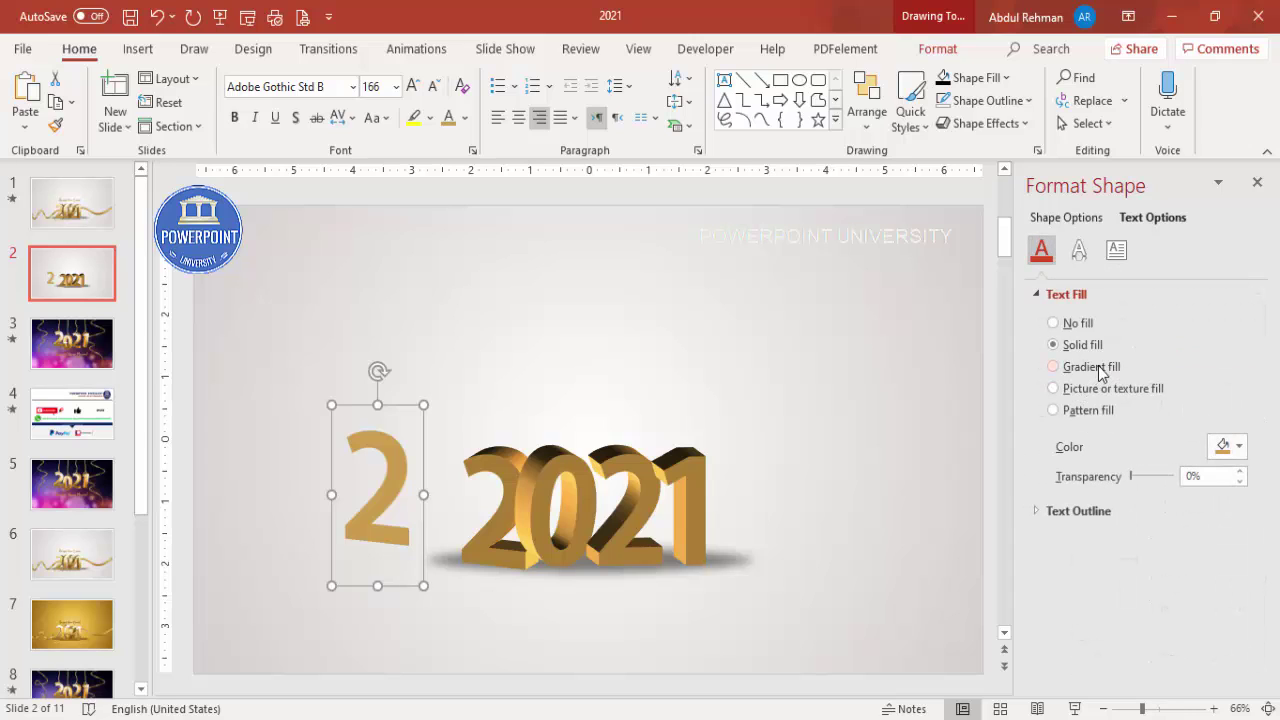
click(1100, 368)
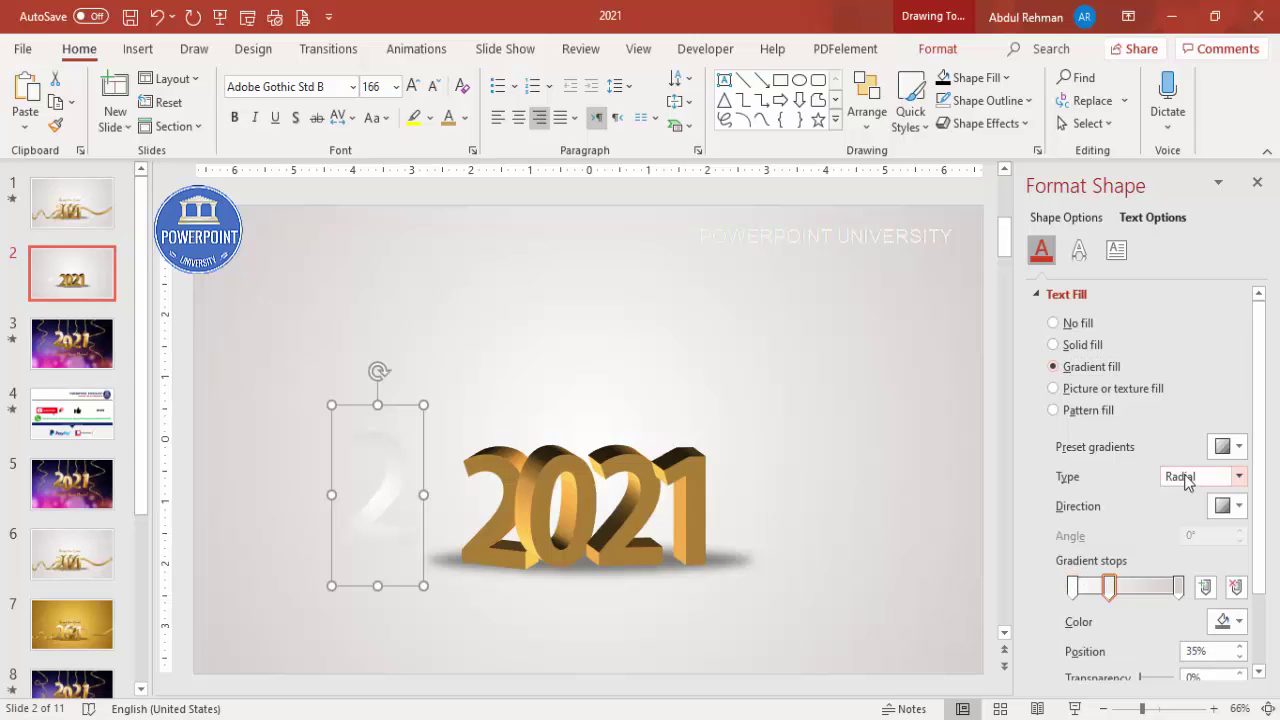
click(1238, 477)
click(1180, 498)
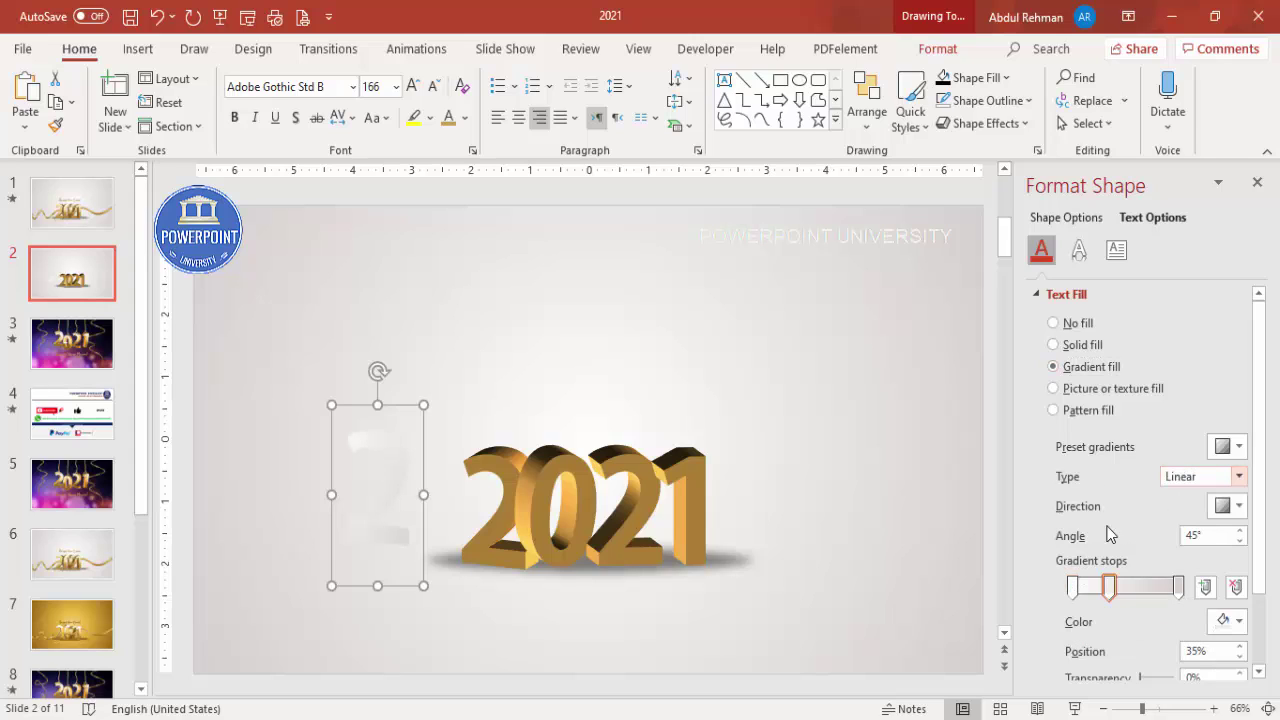
click(1236, 505)
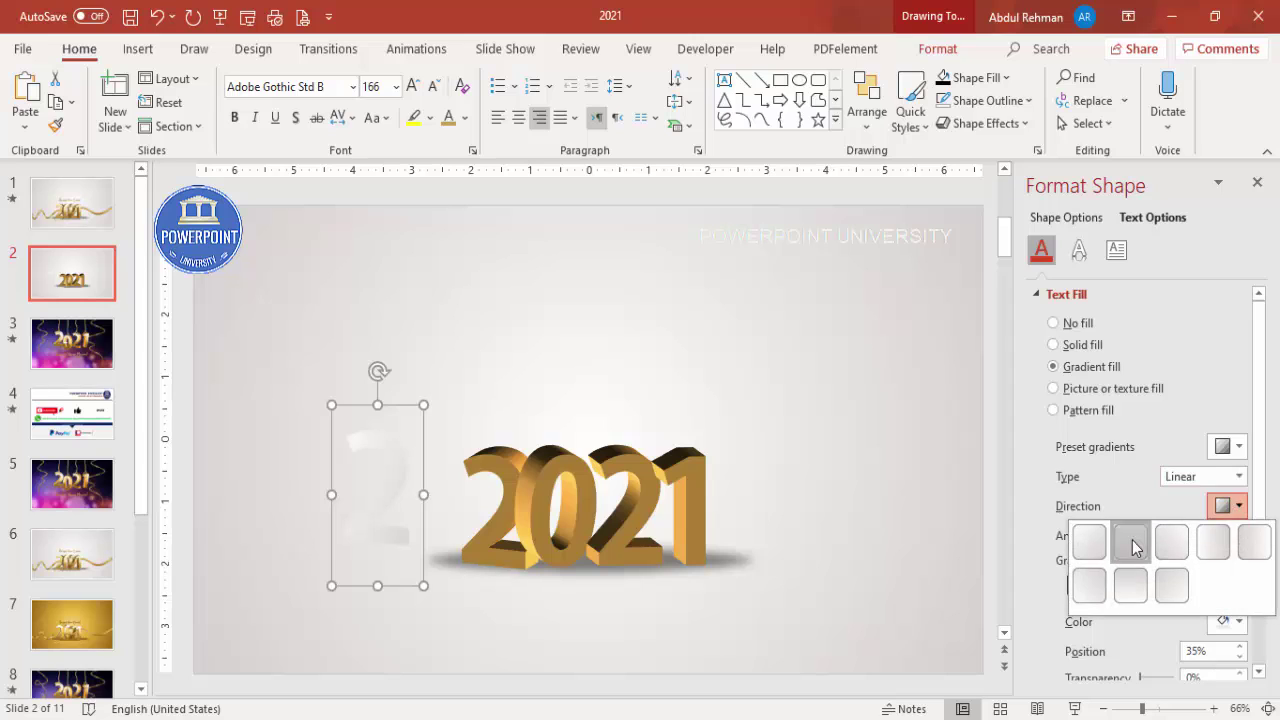
click(1134, 540)
- Make the gradient stops white and gold, remove the last stop, and move the gold stop to 84%
click(1073, 588)
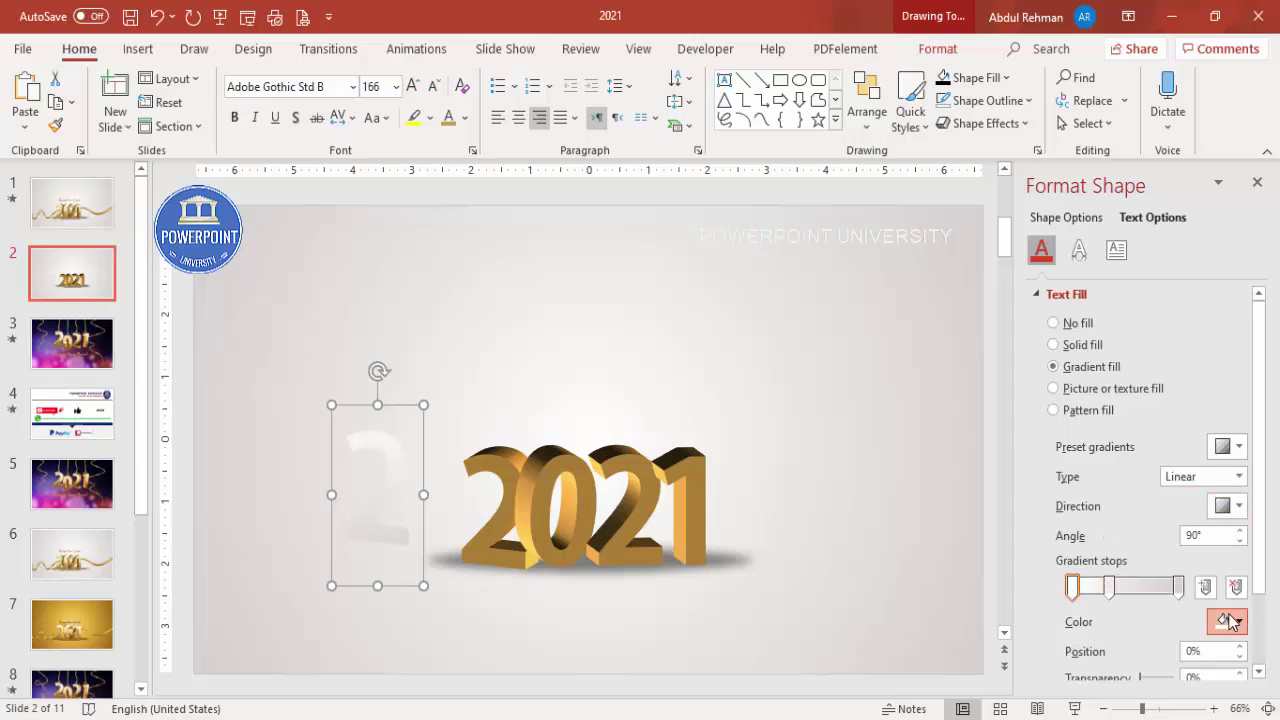
click(1226, 620)
click(1124, 355)
click(1108, 588)
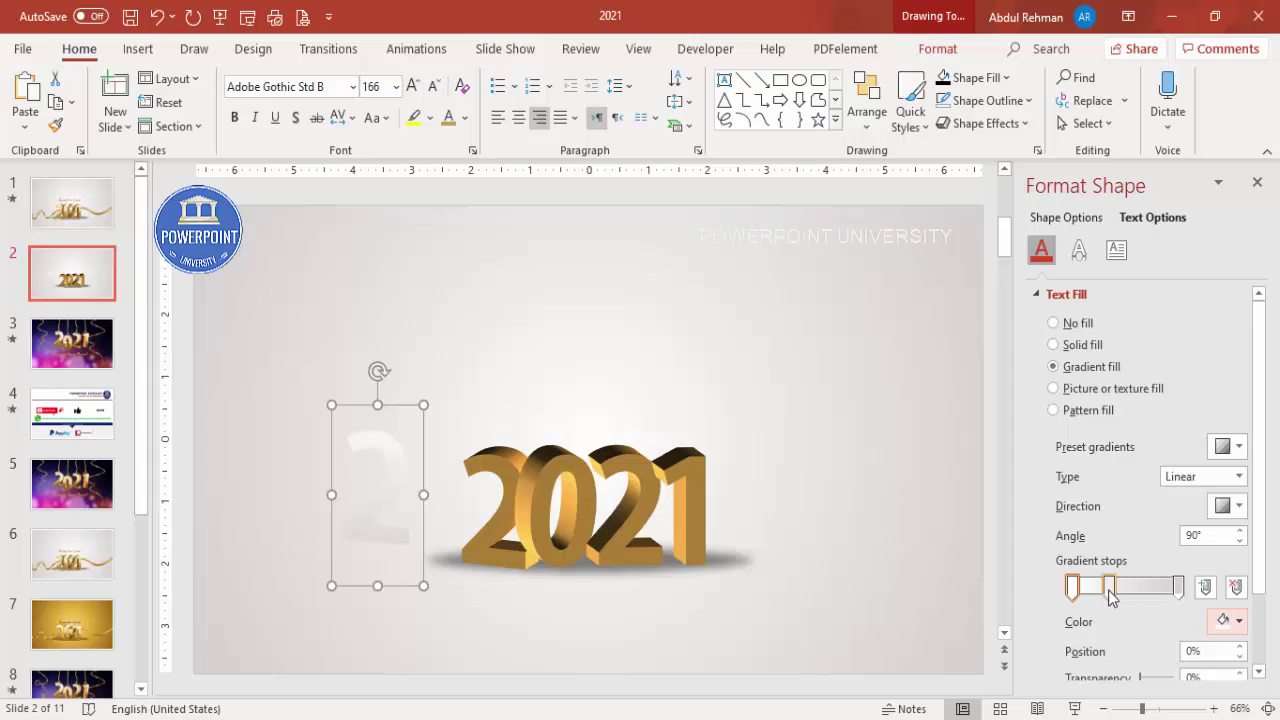
click(1226, 620)
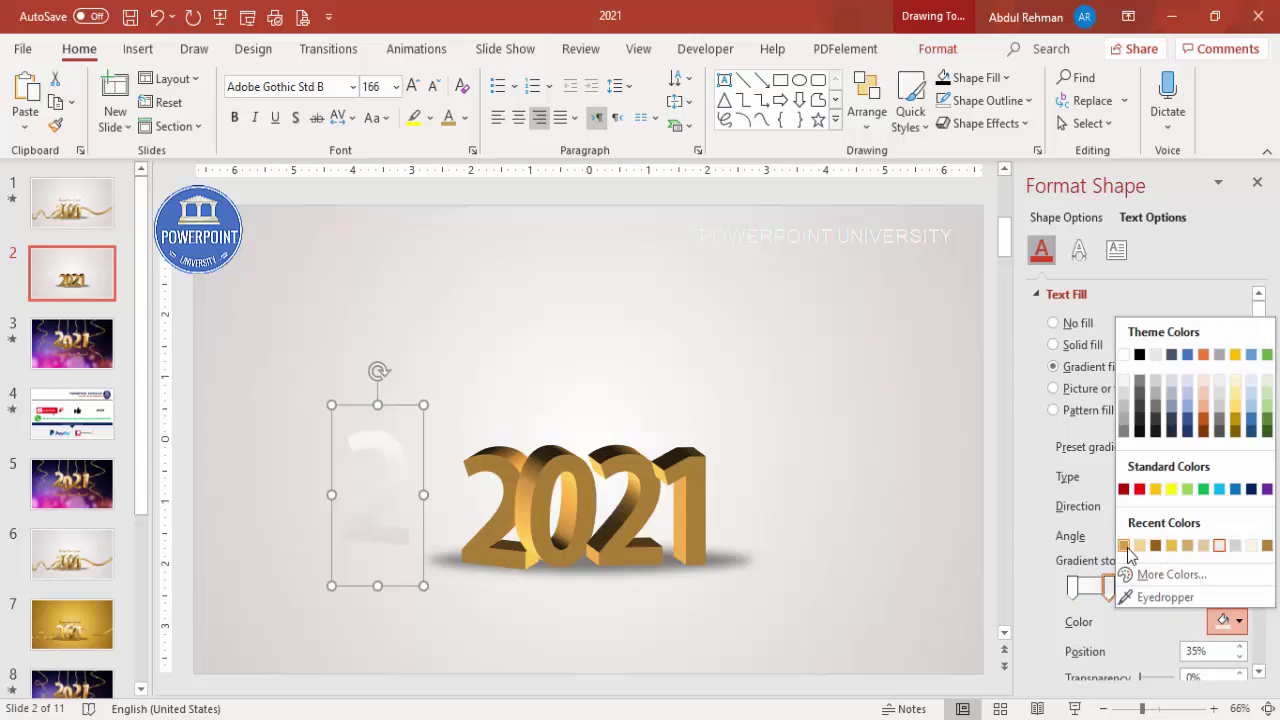
click(1126, 546)
click(1177, 589)
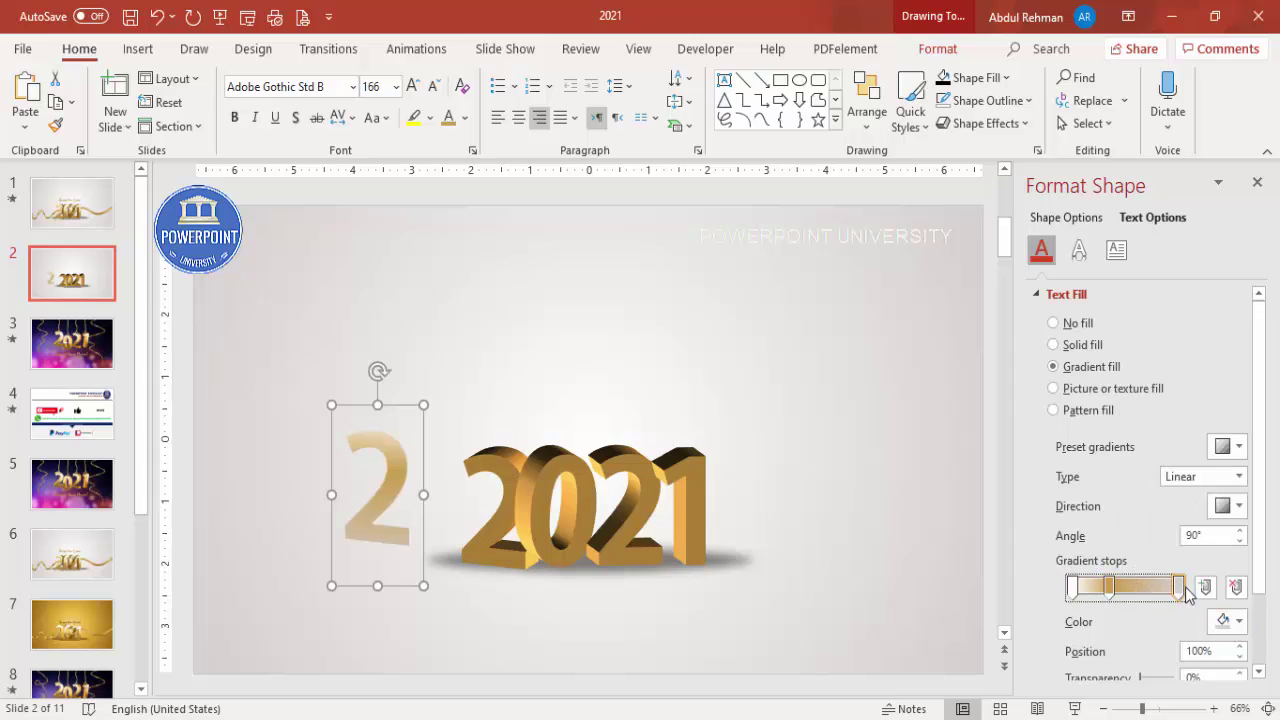
click(1236, 588)
drag(1108, 588, 1153, 588)
drag(1072, 590, 1093, 591)
- Make the gold stop 100% transparent and lay the faded 2 over 2021's first digit
drag(1260, 531, 1262, 602)
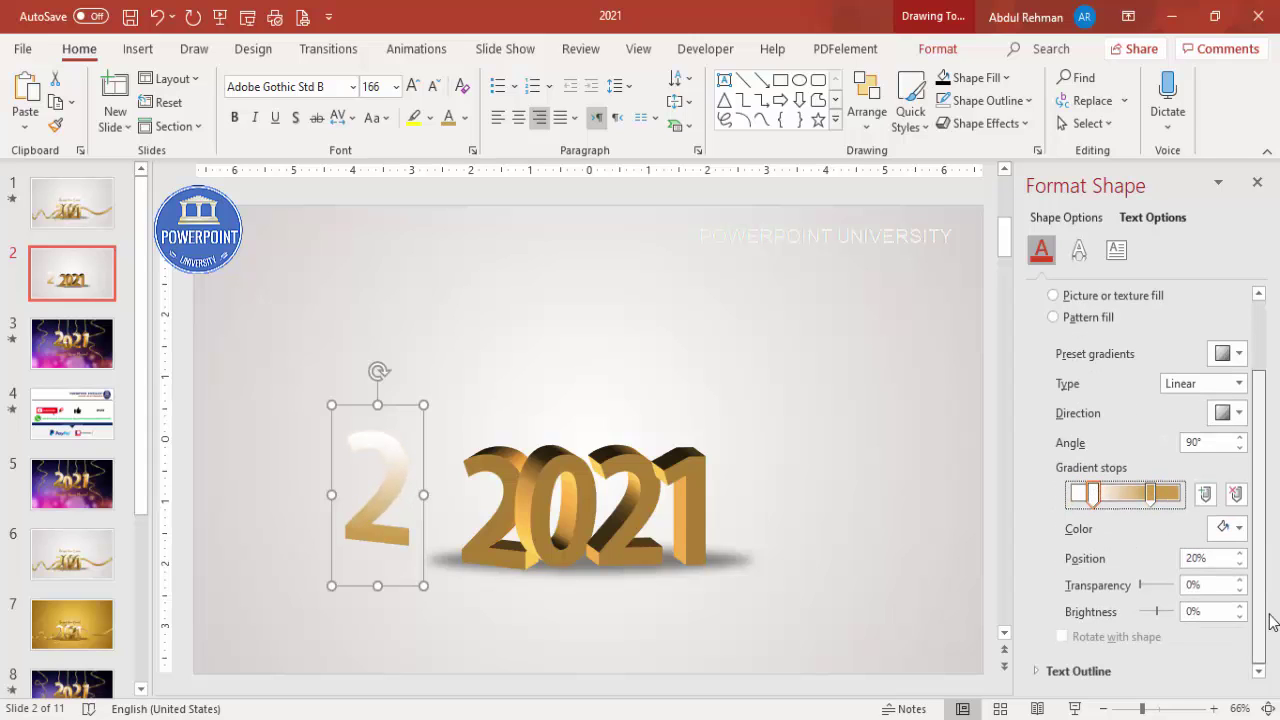
click(1151, 494)
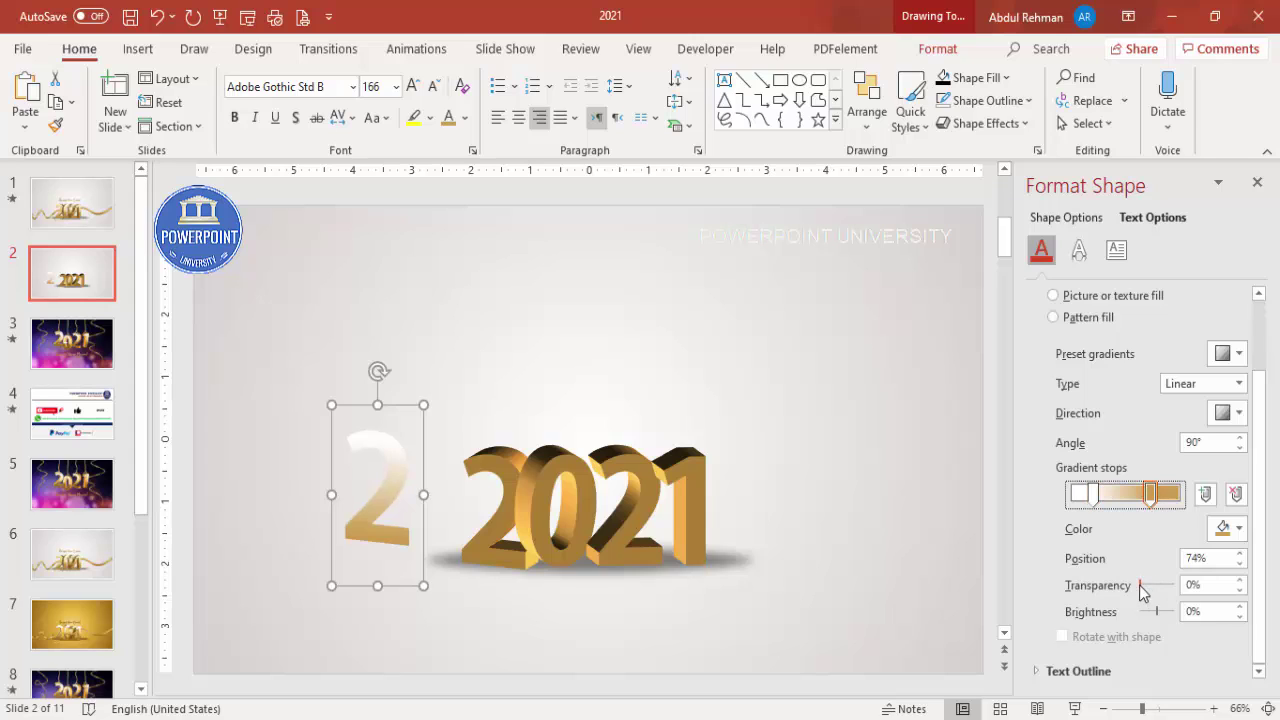
drag(1140, 588, 1177, 585)
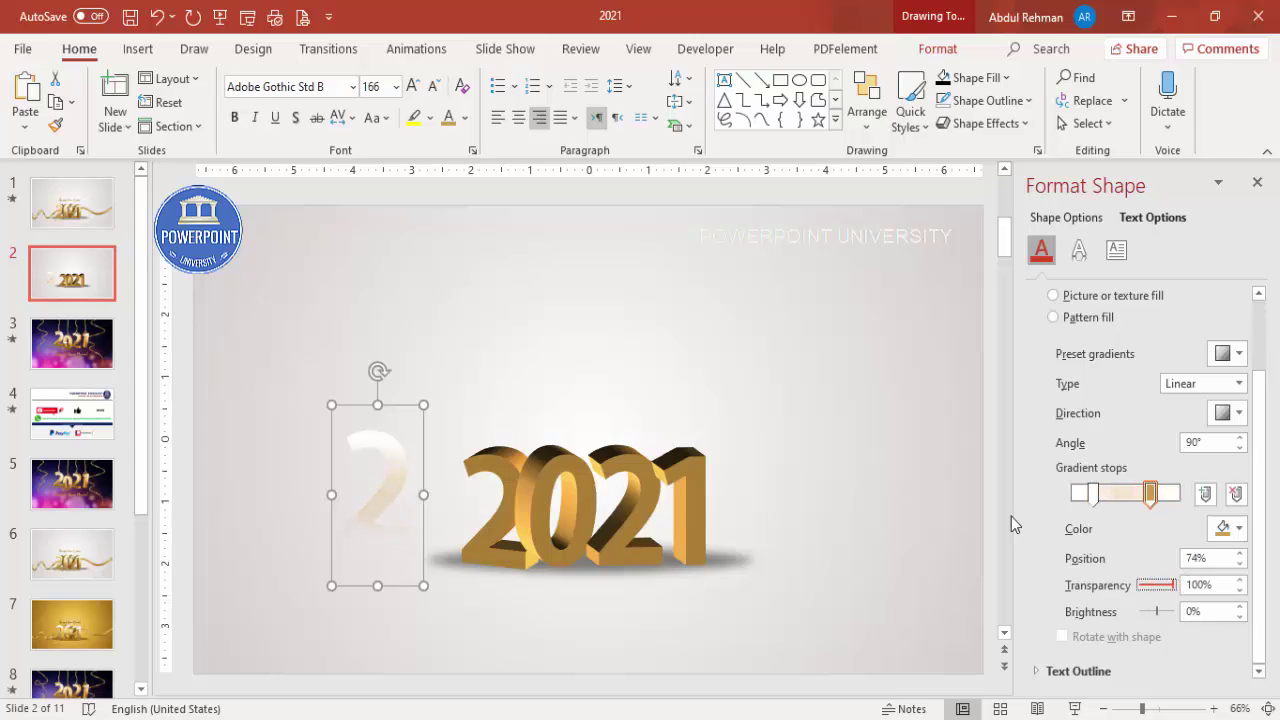
drag(399, 410, 514, 430)
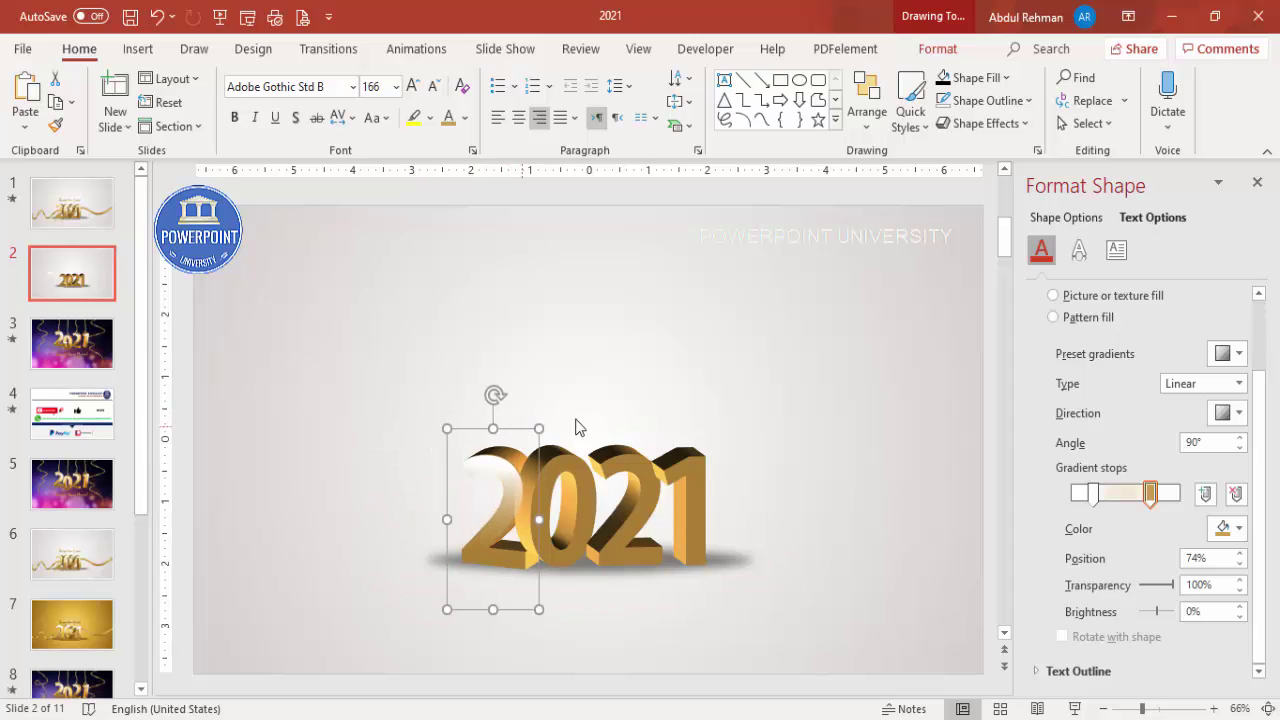
- Color the 2 overlay's left gradient stop a recent gold and move it to 35%
click(622, 393)
click(498, 461)
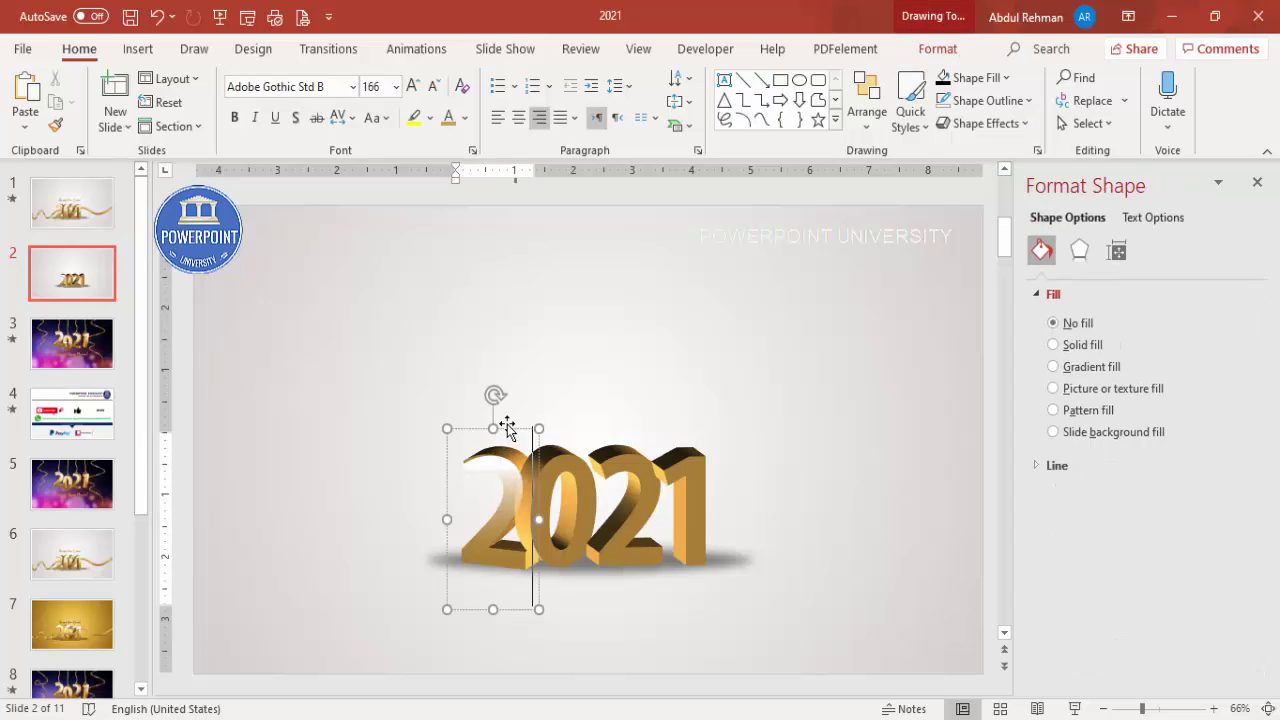
click(515, 433)
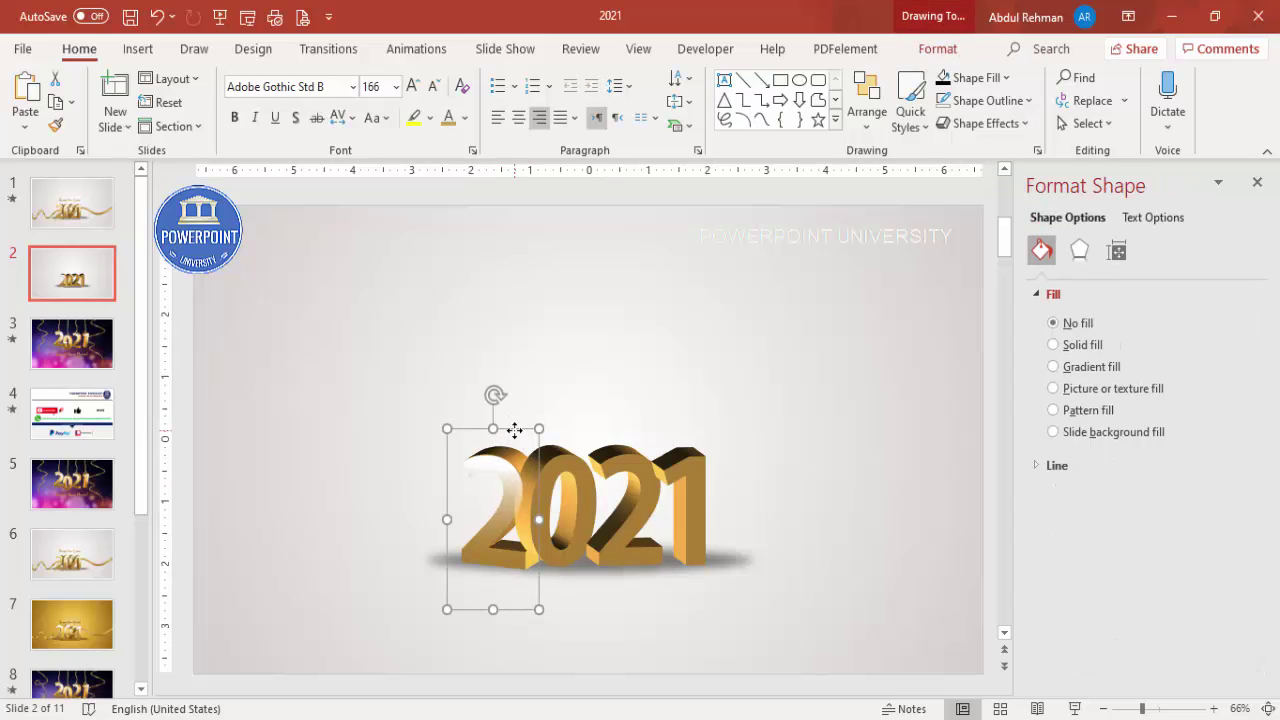
click(1153, 218)
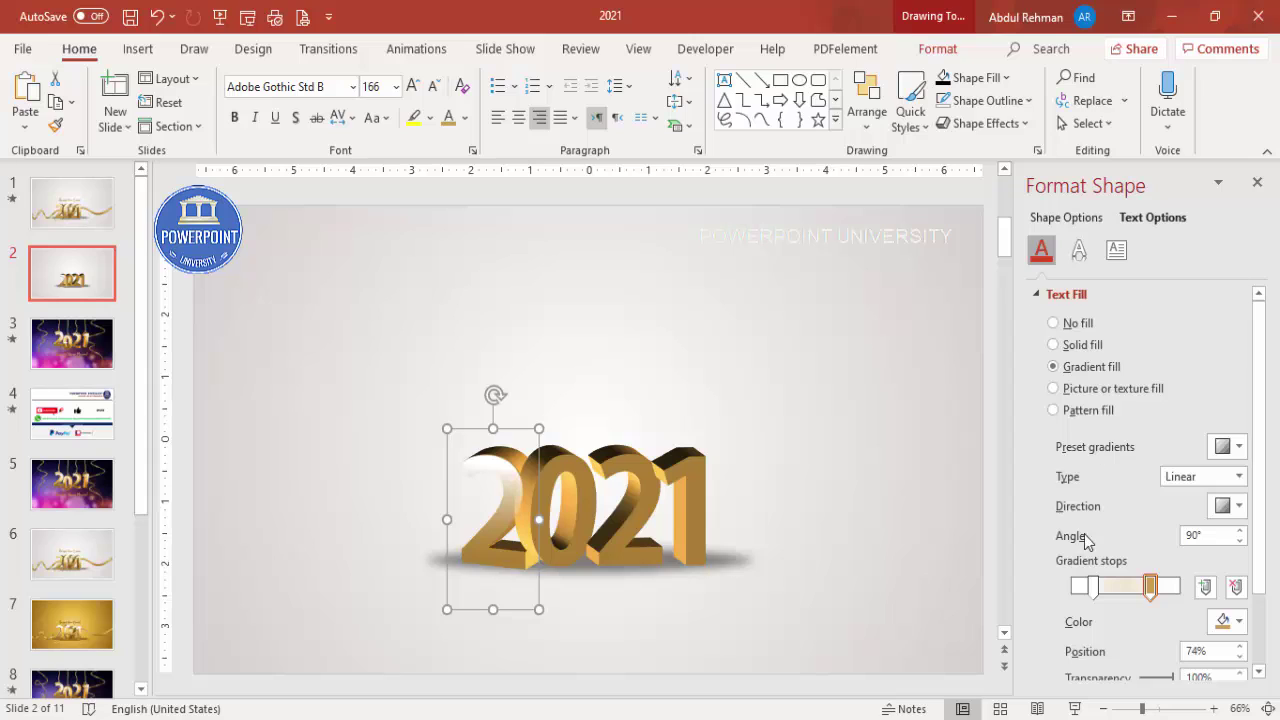
click(1093, 586)
click(1226, 621)
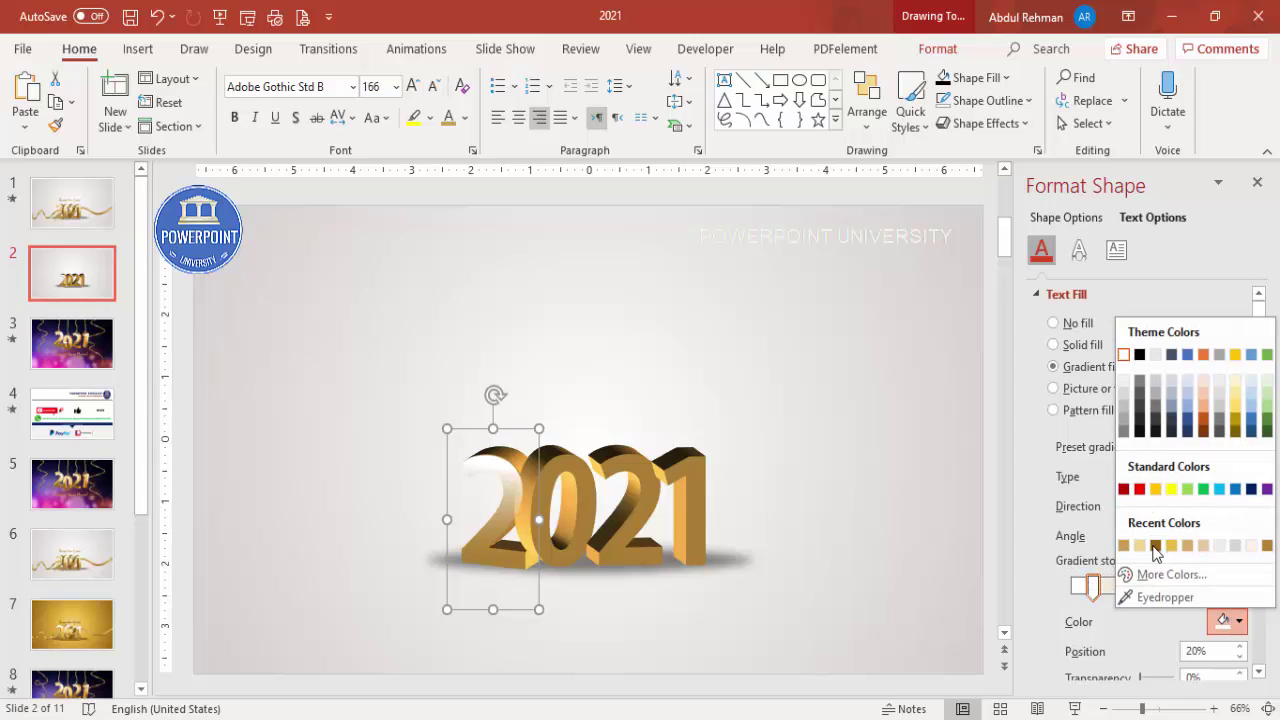
click(1140, 546)
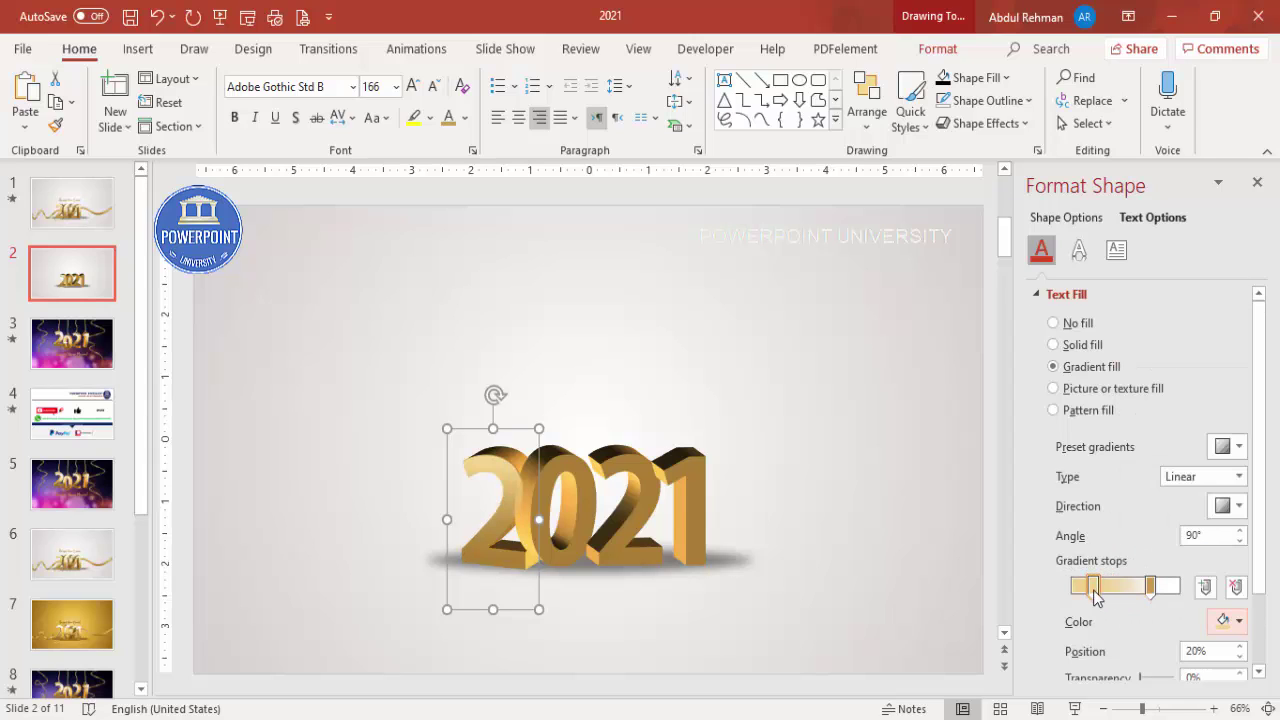
drag(1093, 586, 1120, 596)
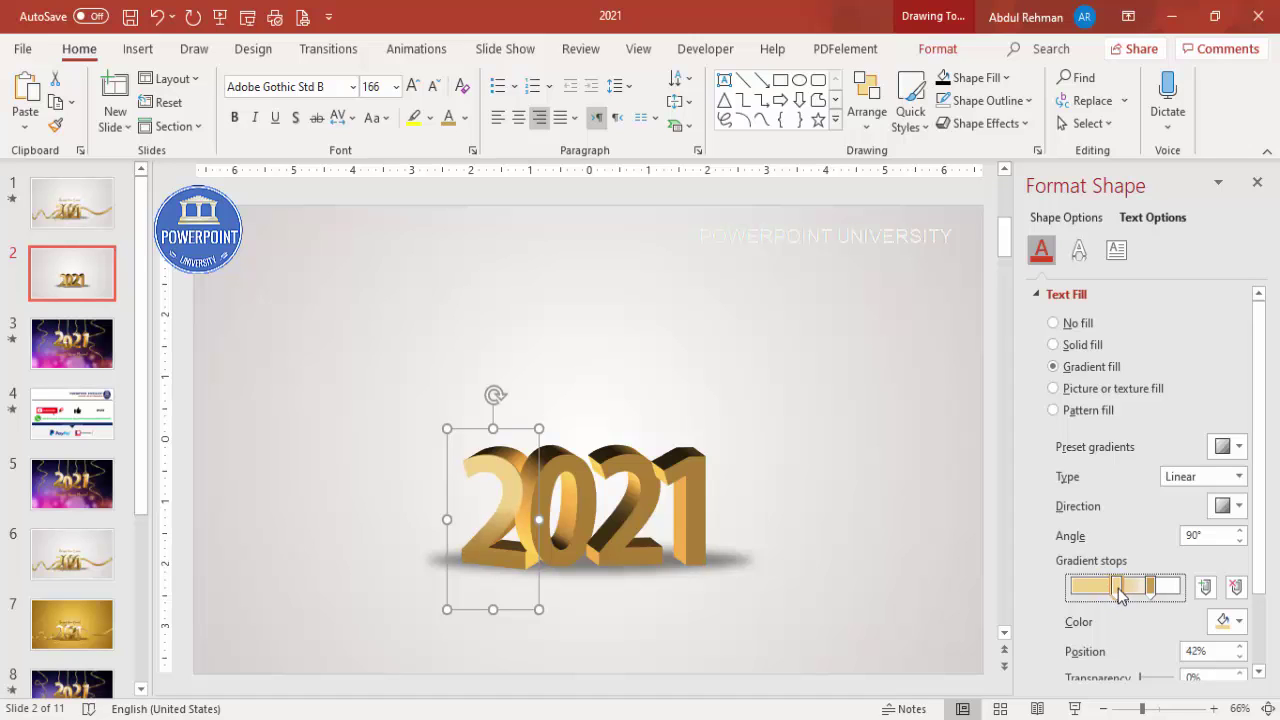
- Bring the 0 overlay to the front with Bring to Front, then reselect the 2 overlay
click(577, 377)
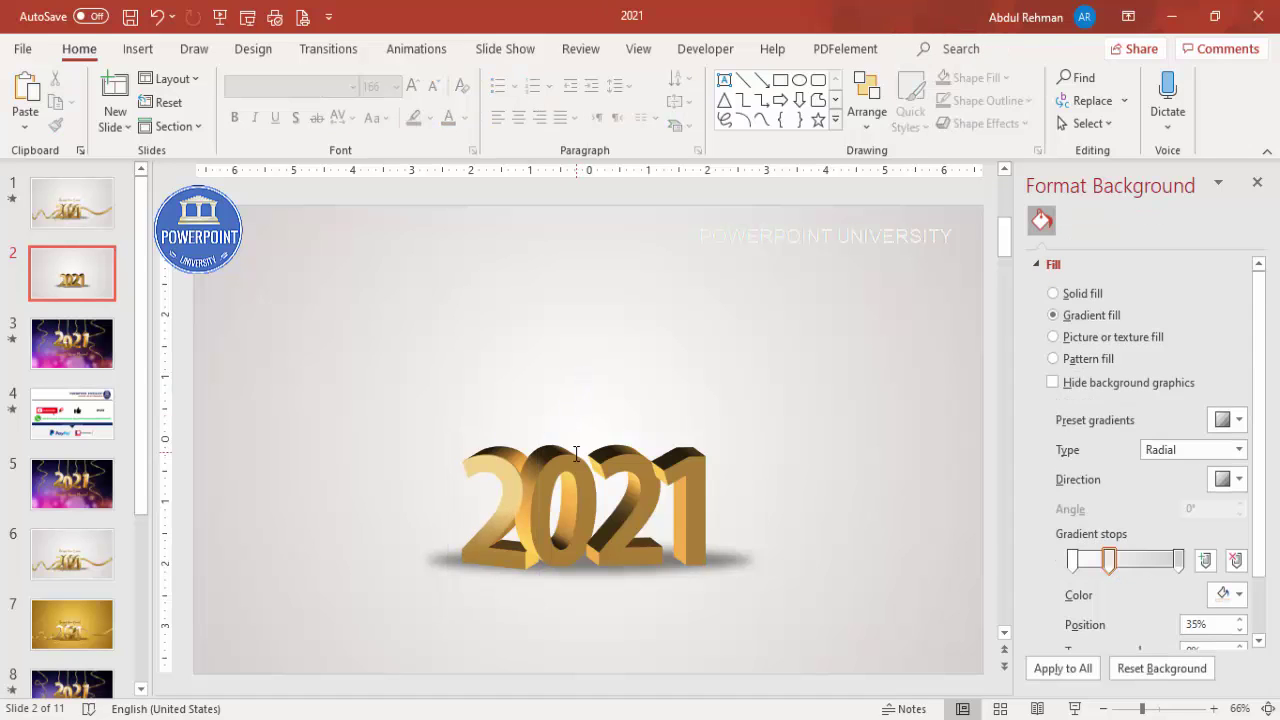
click(560, 438)
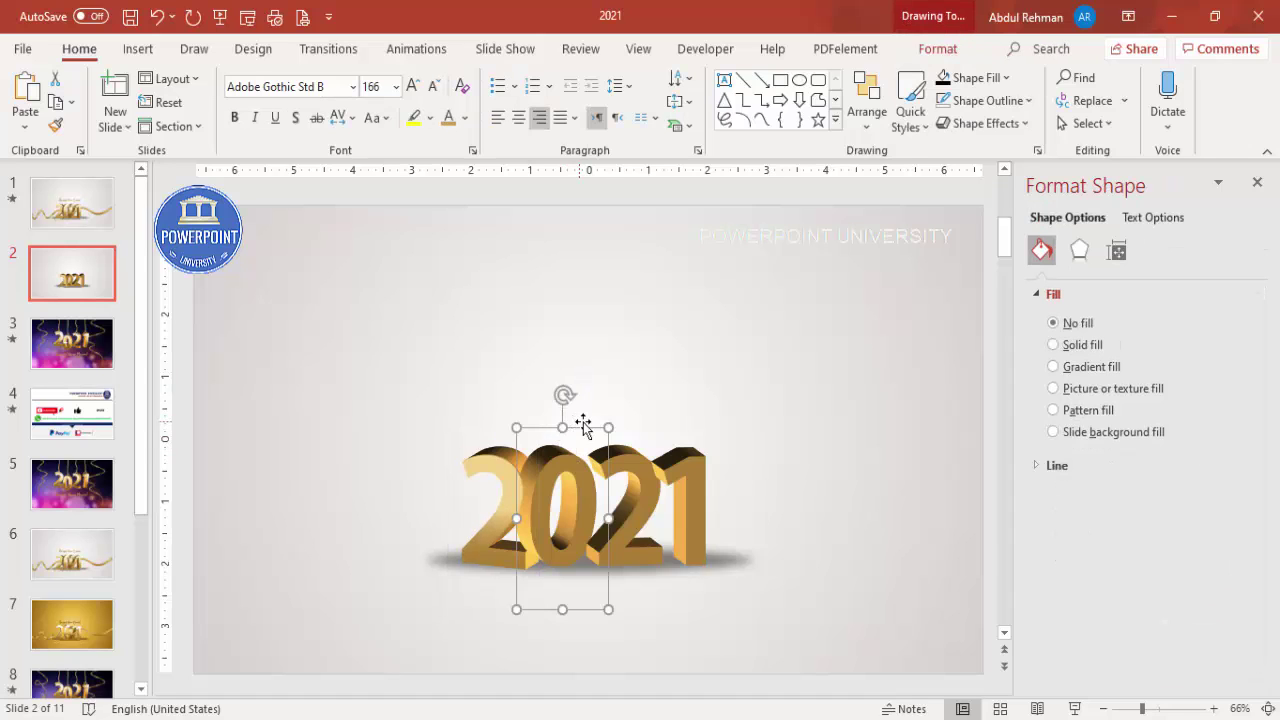
click(947, 52)
click(1010, 78)
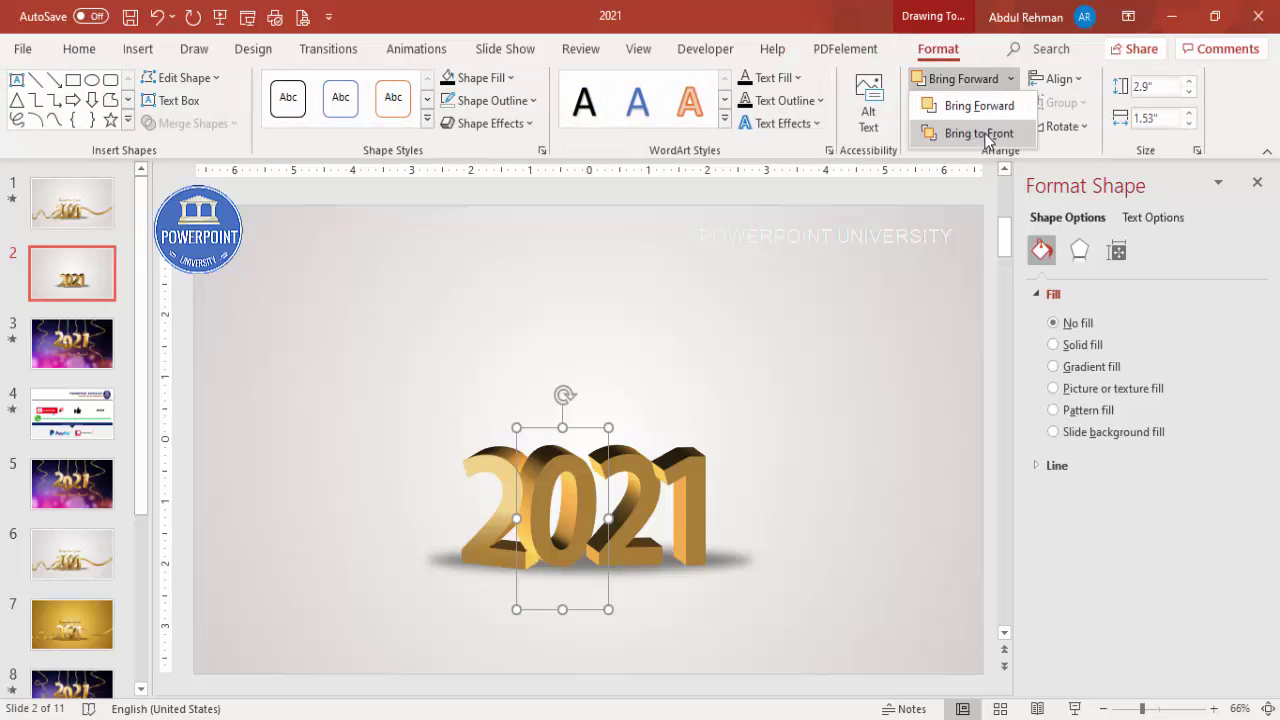
click(980, 131)
click(860, 283)
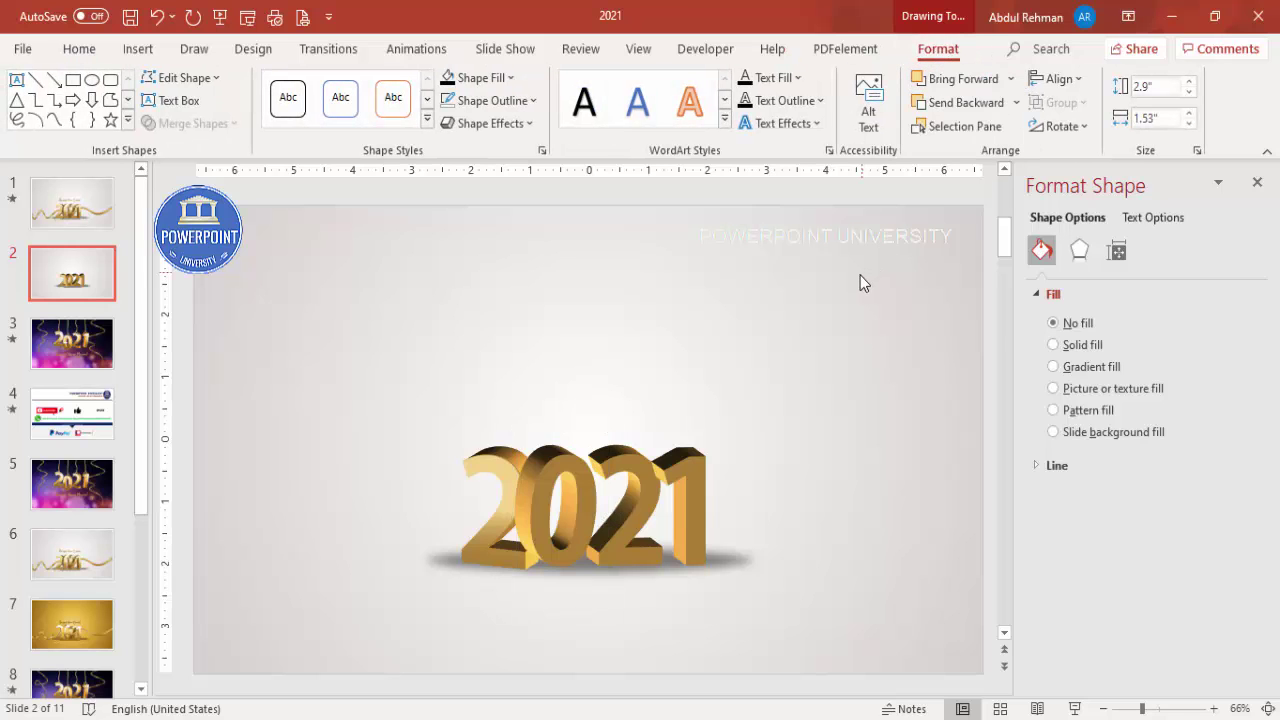
click(483, 470)
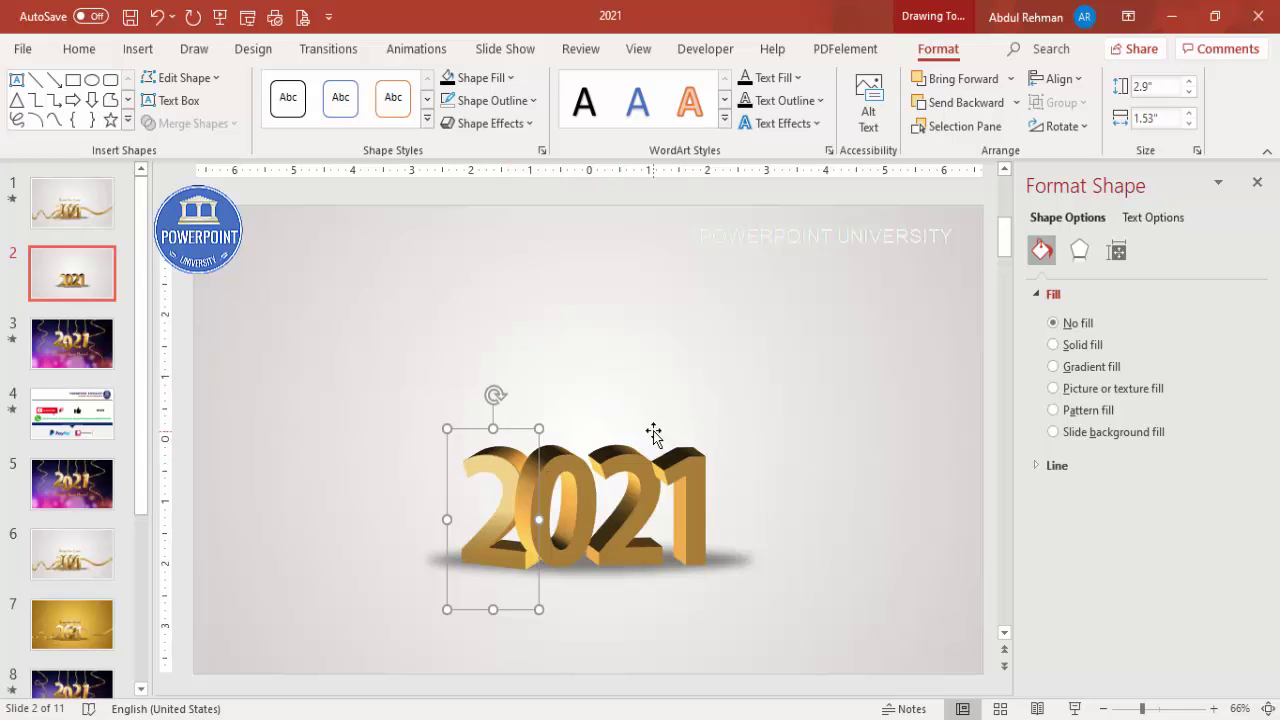
- Drag the 0 overlay to the right of 2021 and set its 3-D depth size to 0 pt
click(559, 450)
click(560, 441)
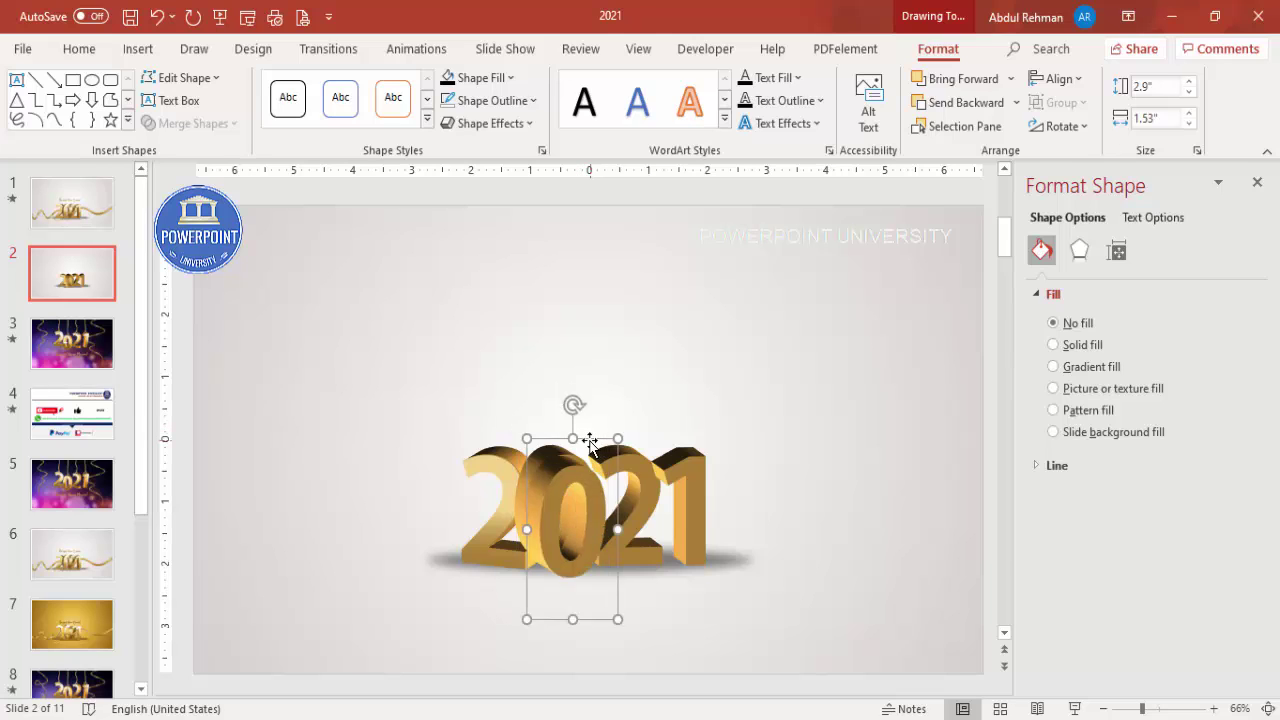
drag(593, 440, 852, 368)
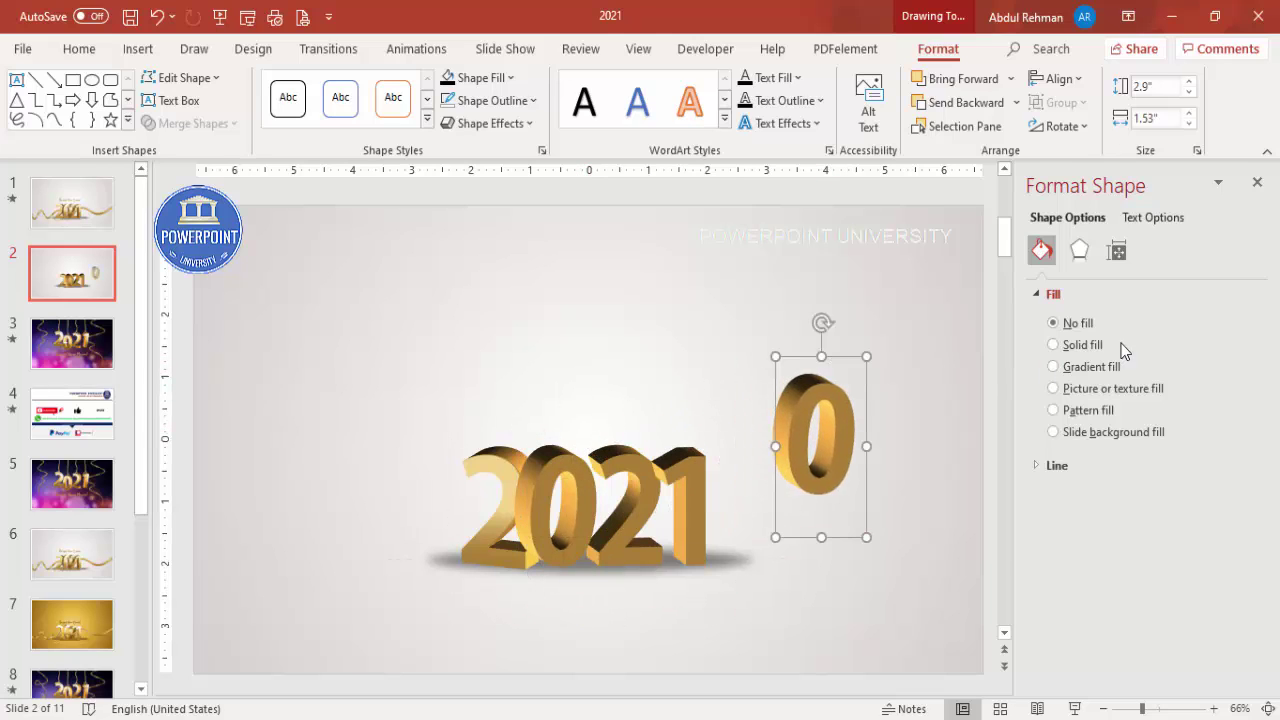
click(1152, 217)
click(1079, 250)
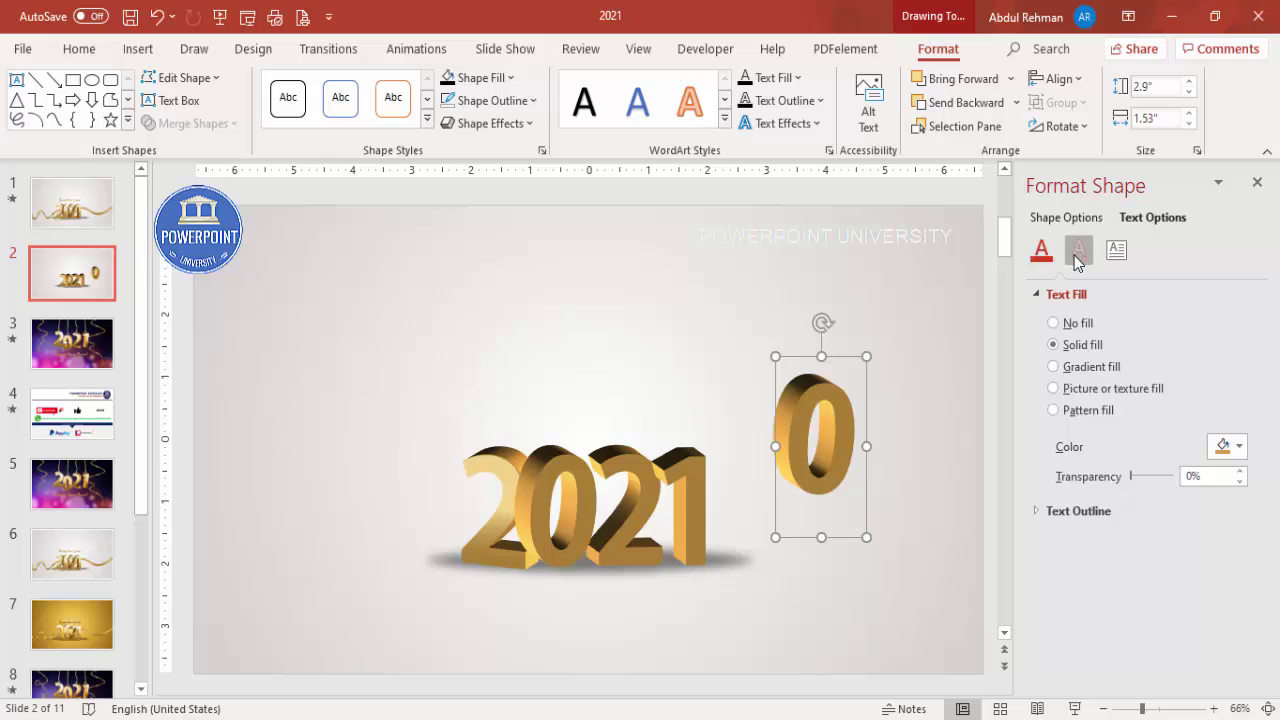
drag(1262, 424, 1264, 518)
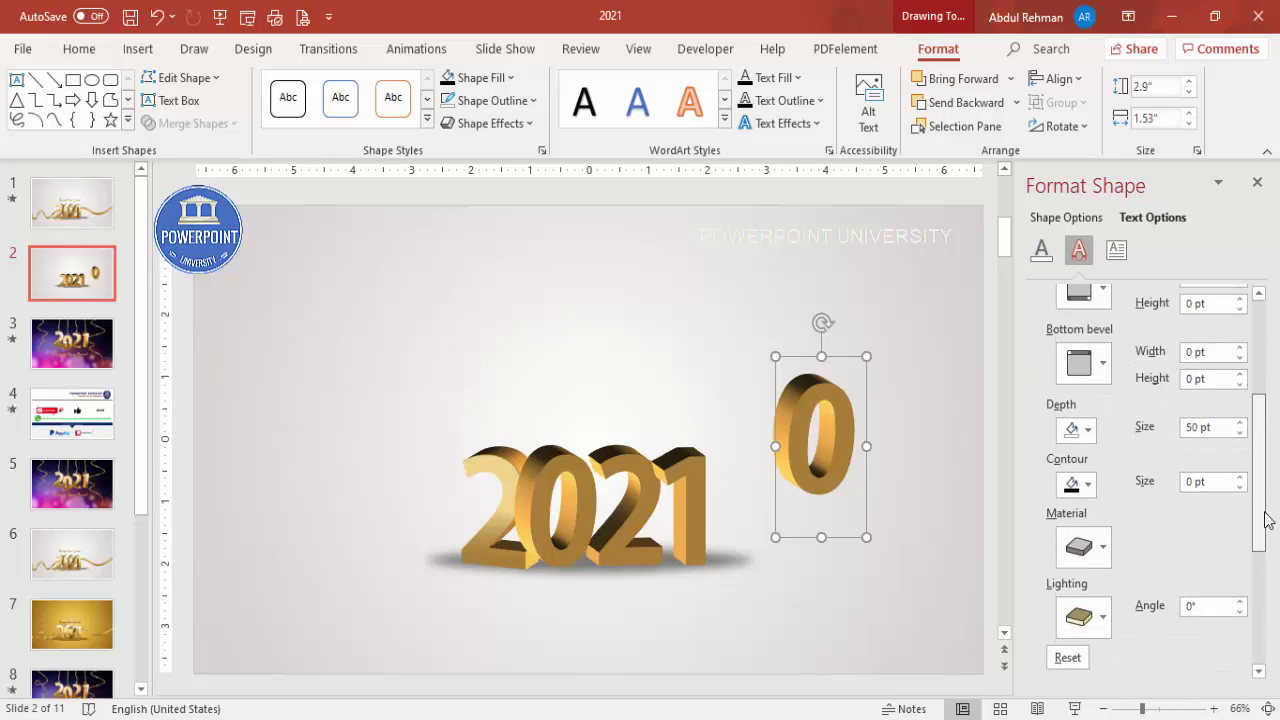
click(1219, 426)
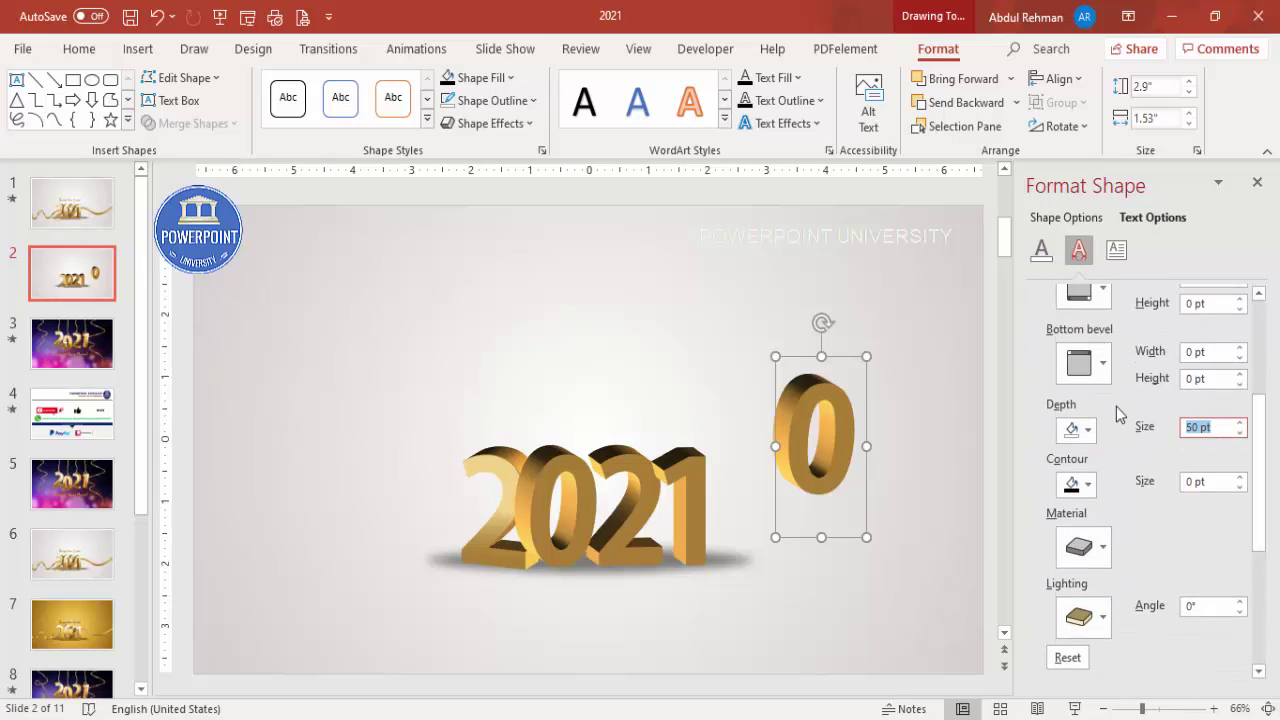
text(0)
click(1041, 249)
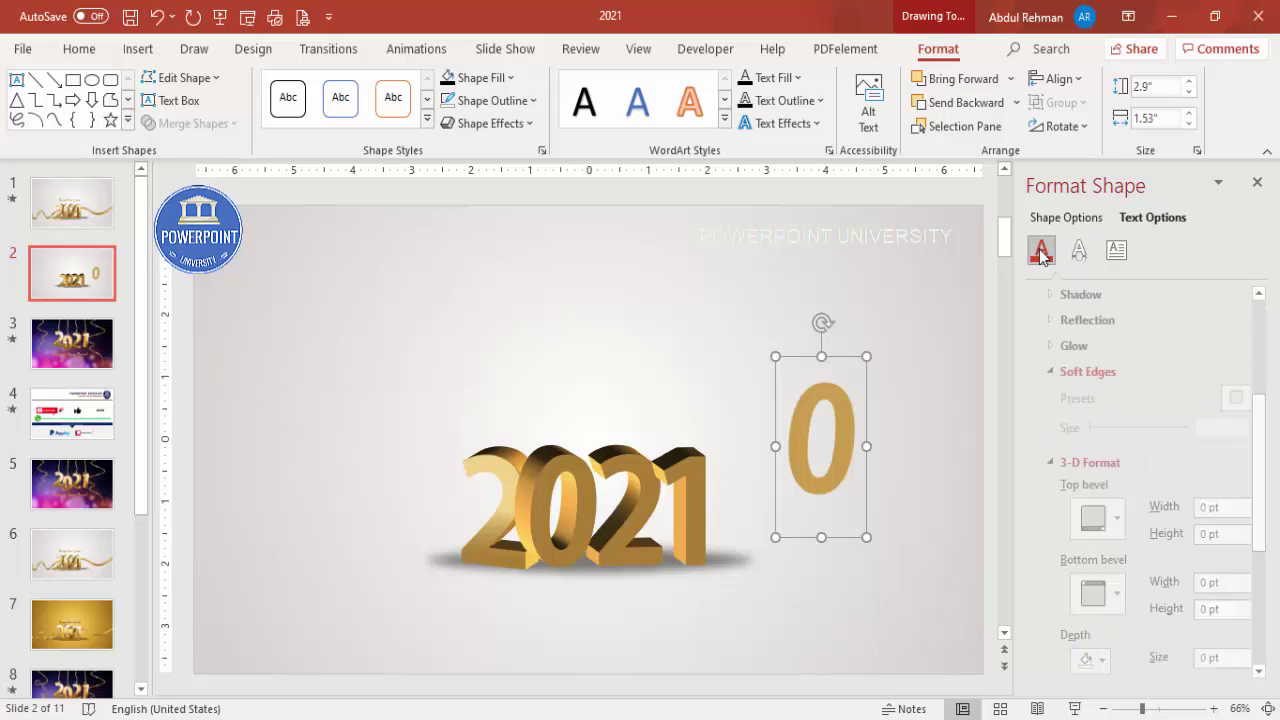
- Give the 0 a gold gradient fill, right stop 100% transparent and left stop at 24%
click(1091, 366)
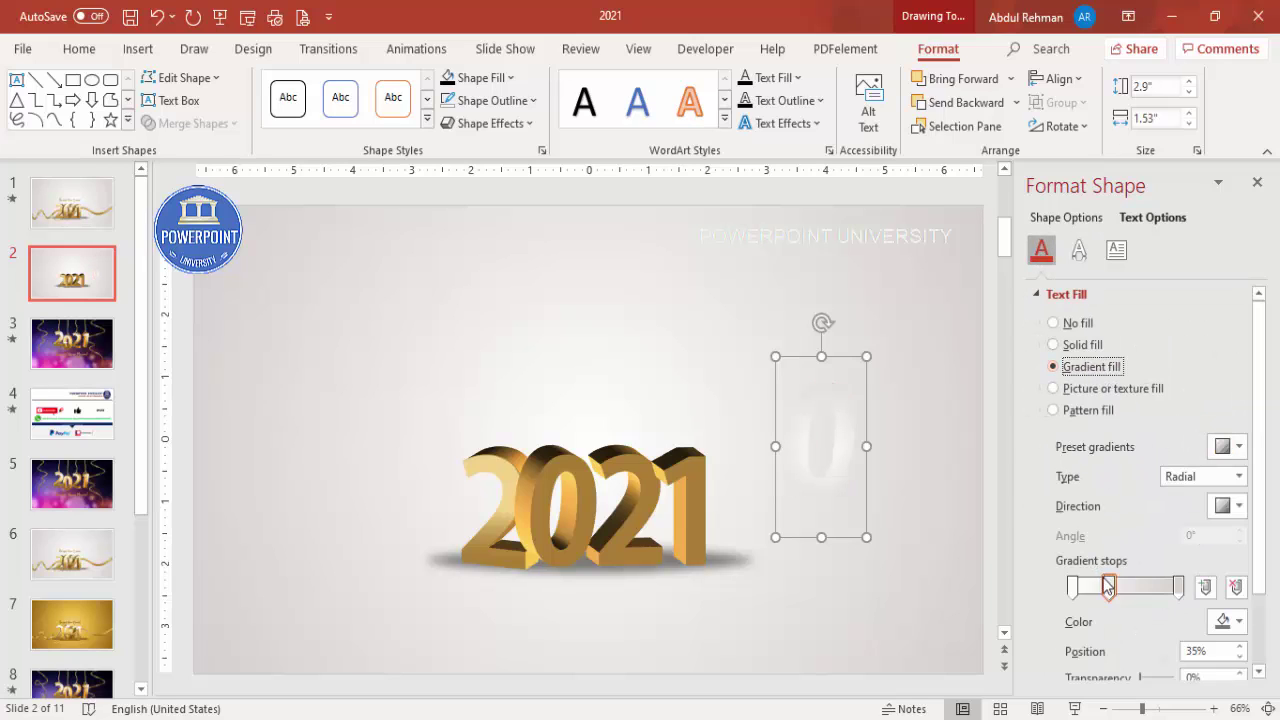
click(1076, 590)
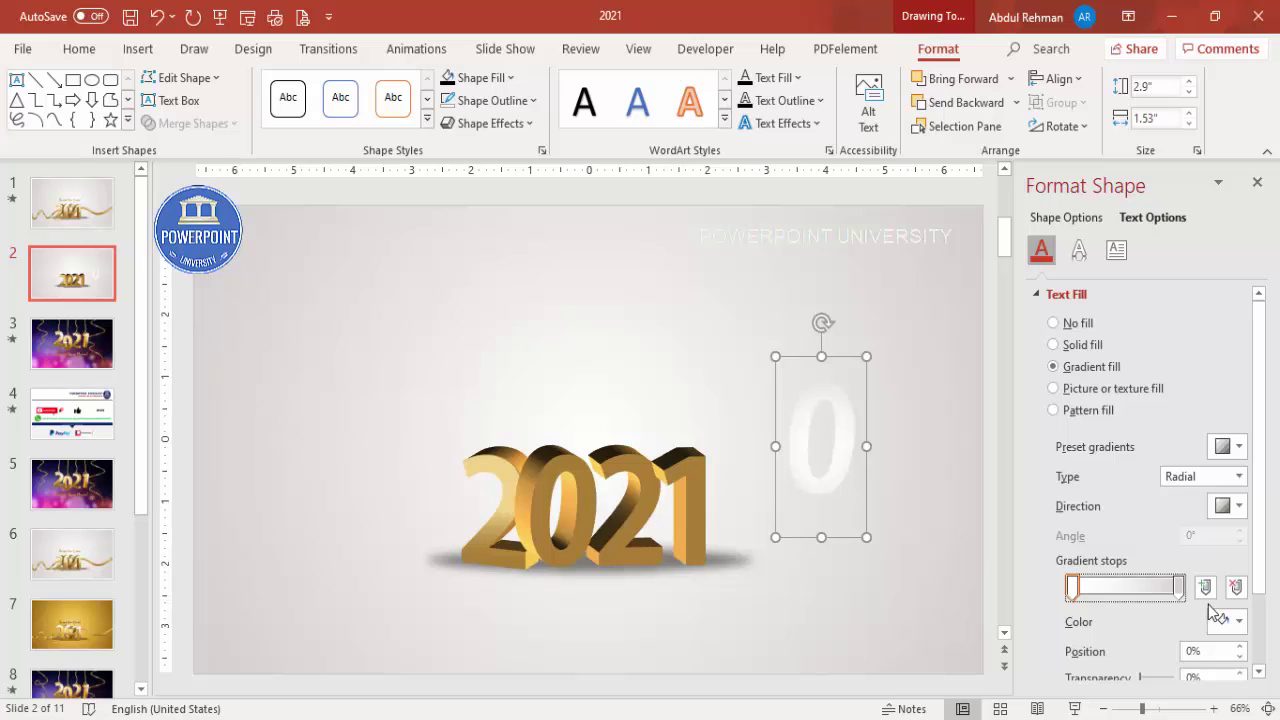
click(1226, 620)
click(1124, 545)
click(1177, 588)
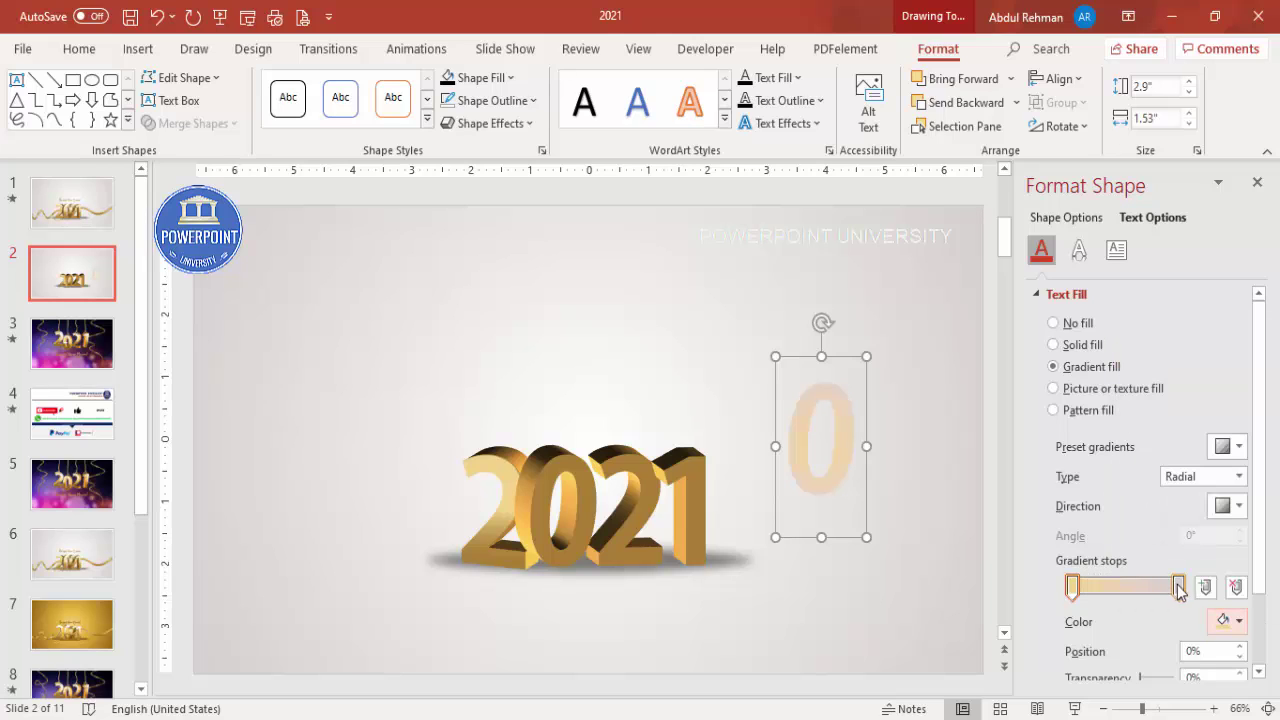
click(1226, 620)
click(1156, 545)
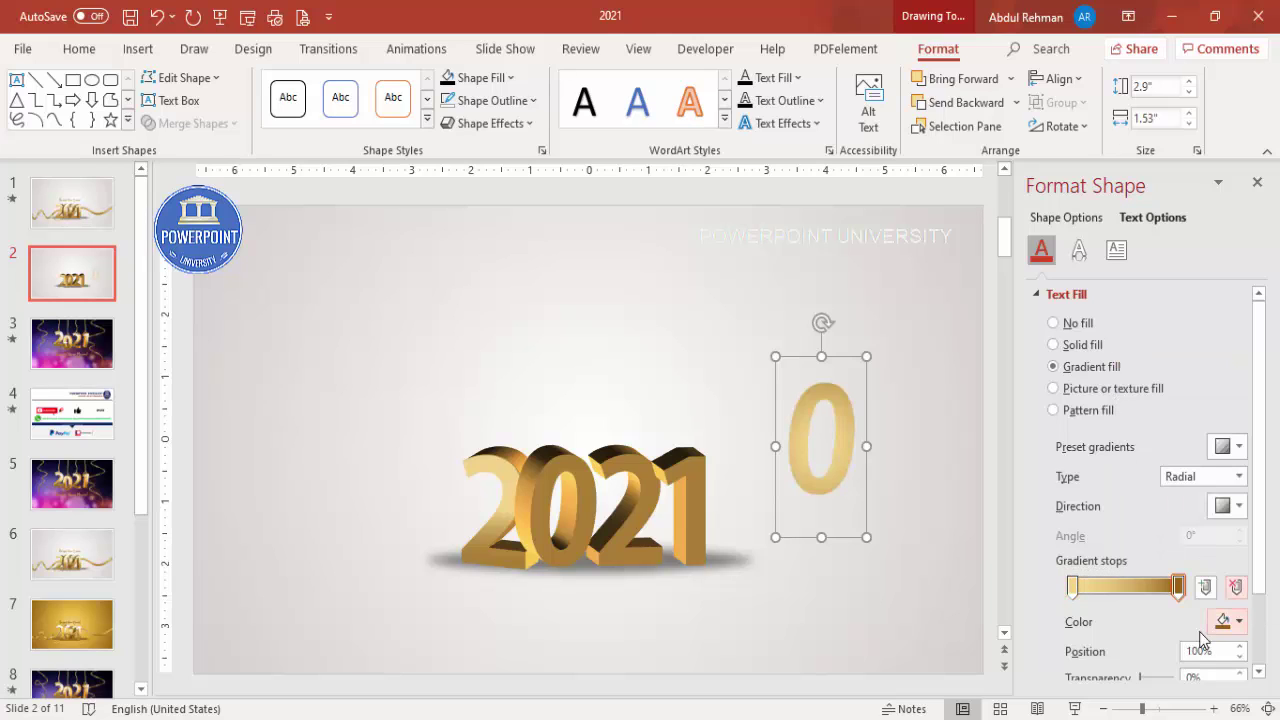
drag(1143, 684, 1205, 680)
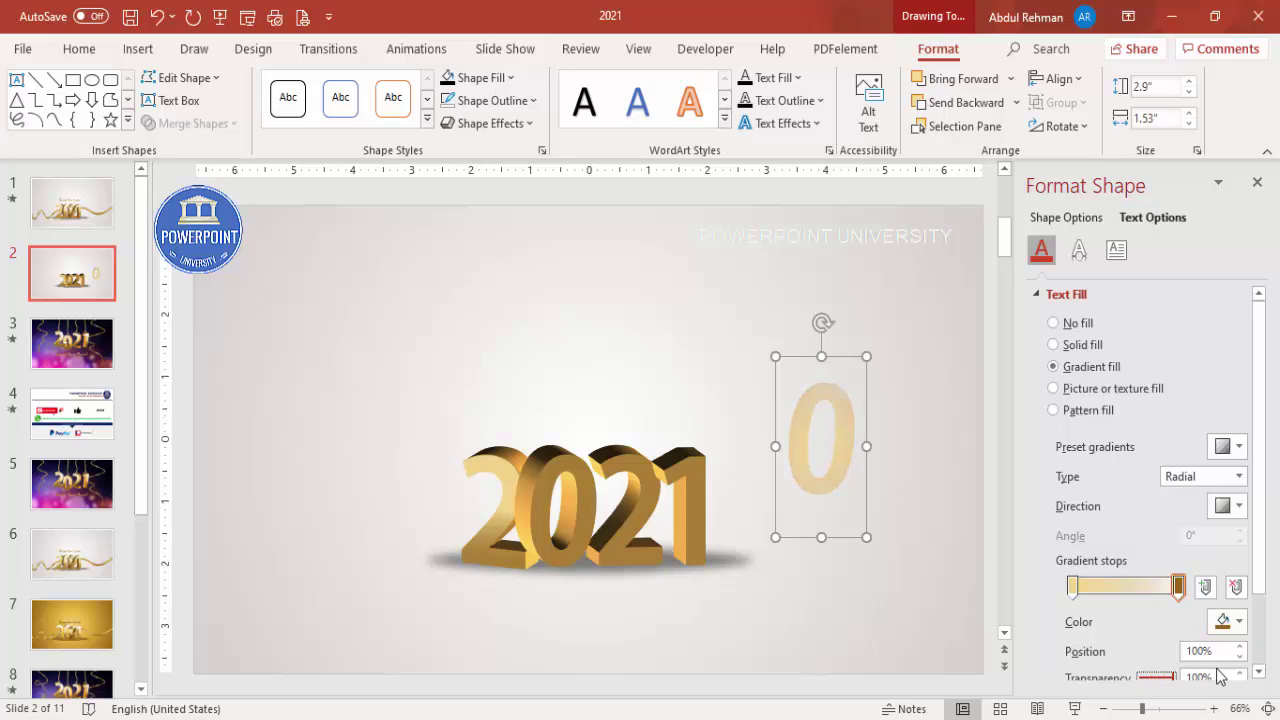
mouse_move(1076, 590)
mouse_down()
mouse_move(1111, 590)
mouse_move(1097, 590)
mouse_up()
- Make the 0's gradient linear at 270°, nudge the left stop, and move it back over 2021's 0
click(1237, 477)
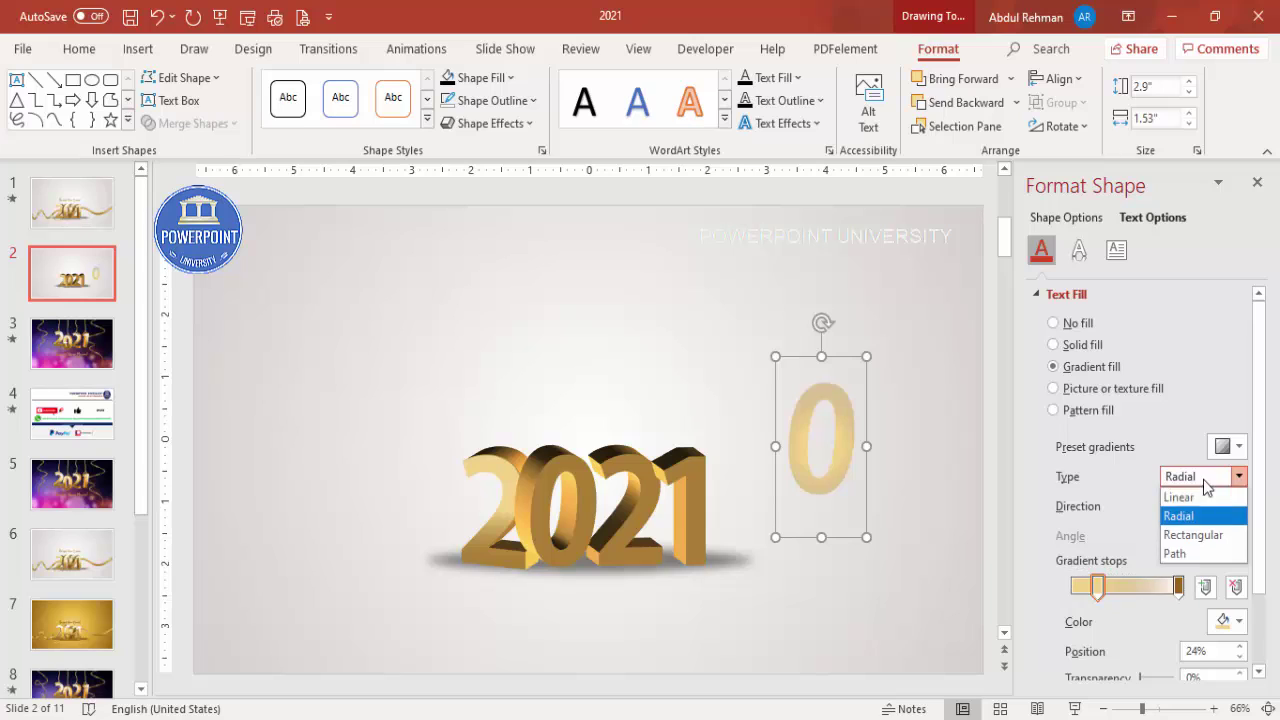
click(1185, 496)
click(1225, 505)
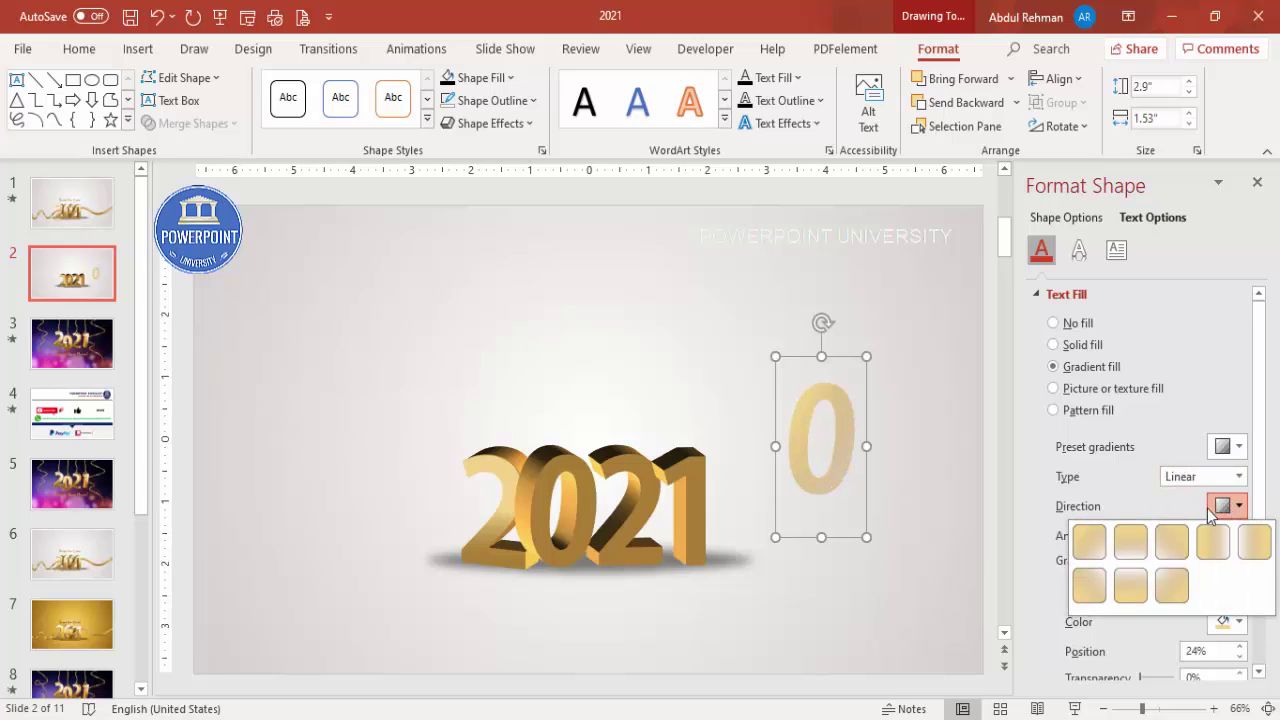
click(1135, 590)
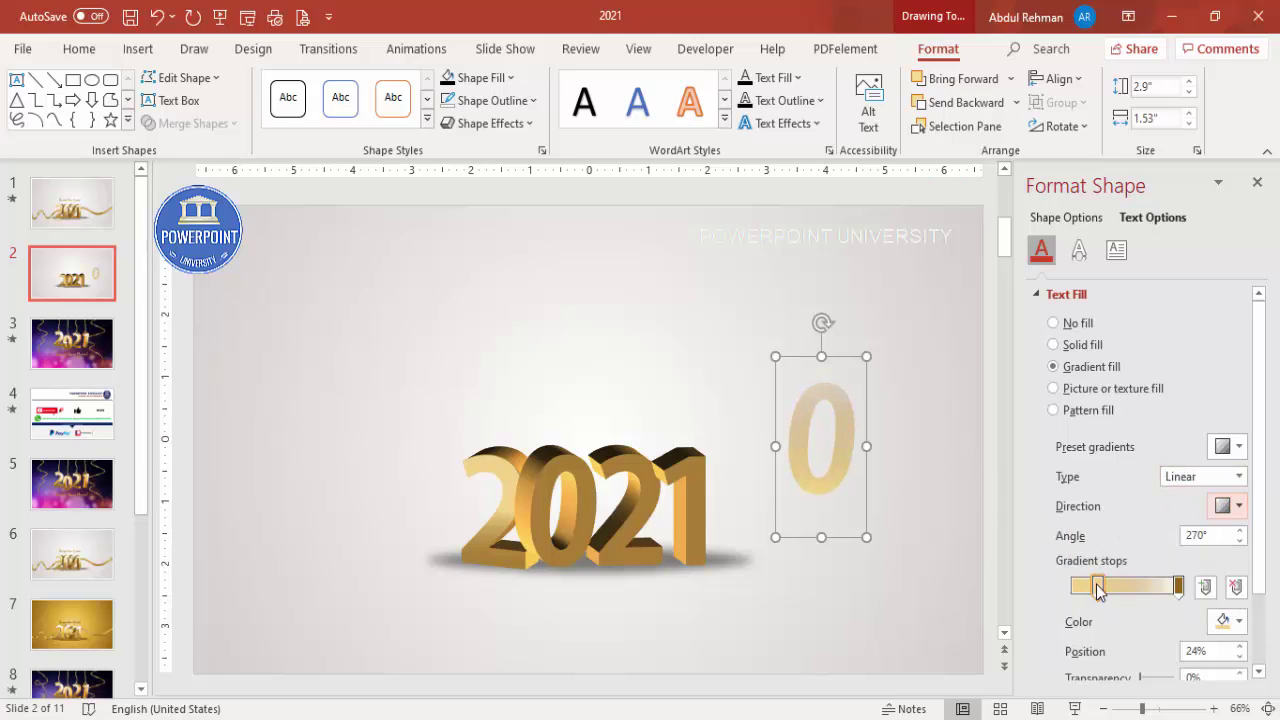
drag(1097, 590, 1102, 590)
drag(843, 368, 580, 429)
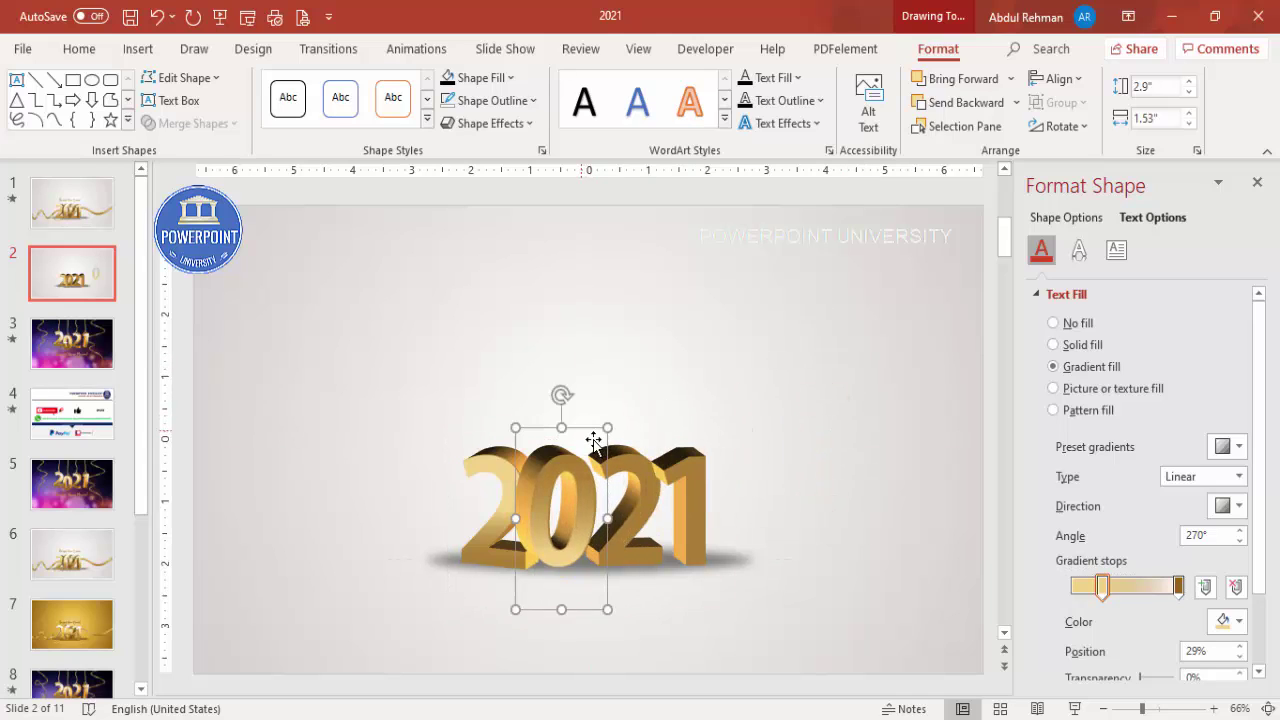
- Change the 0 sheen's gradient direction to 90° and realign it over the 0 of 2021
click(1238, 505)
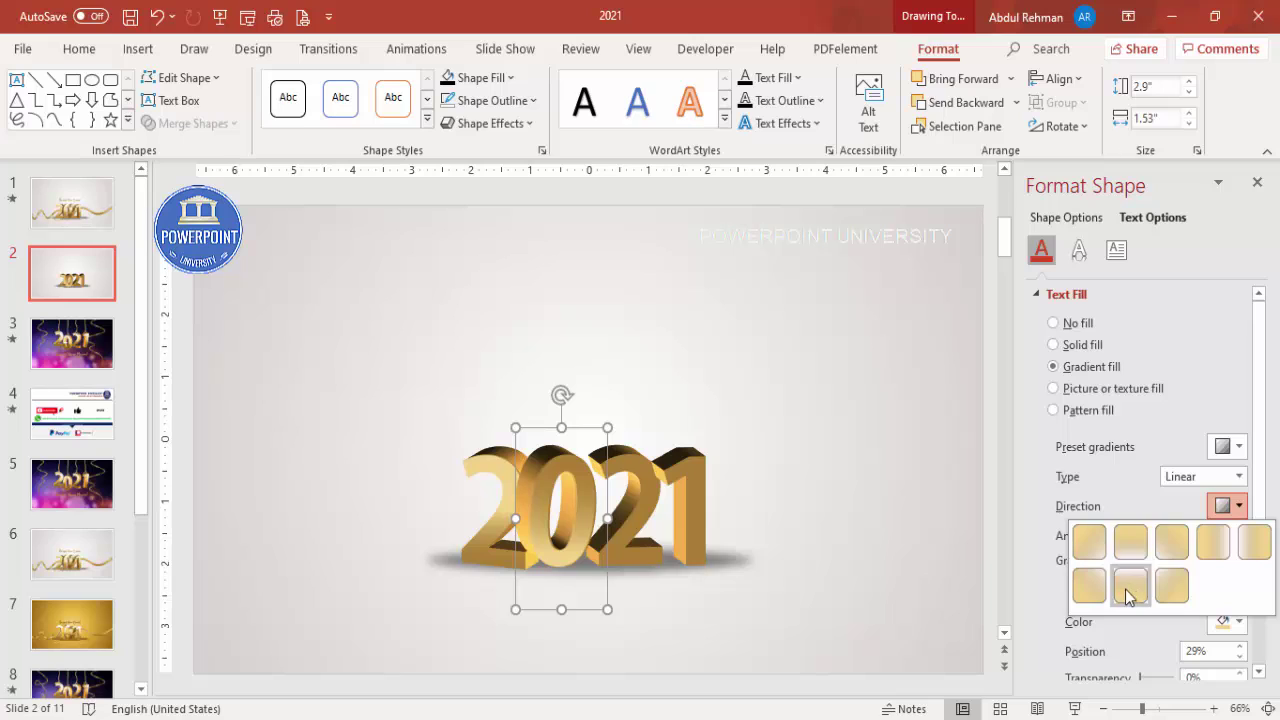
click(1130, 595)
click(1238, 505)
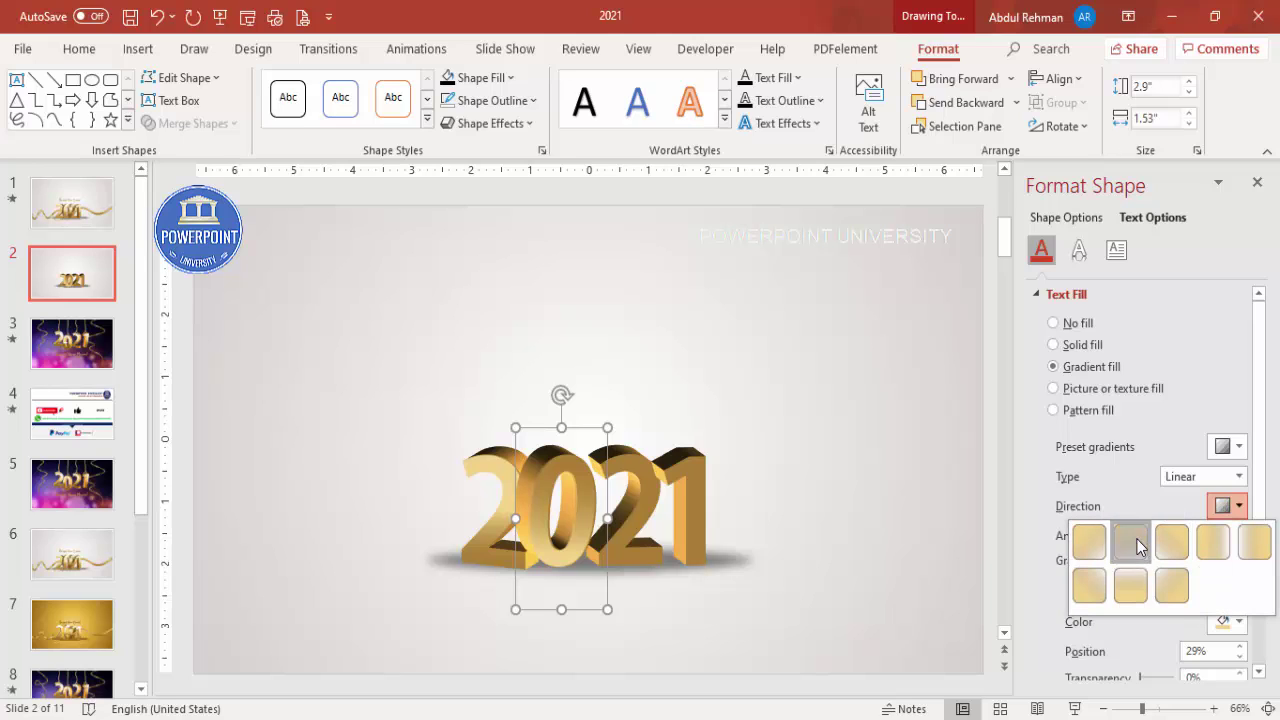
click(1138, 540)
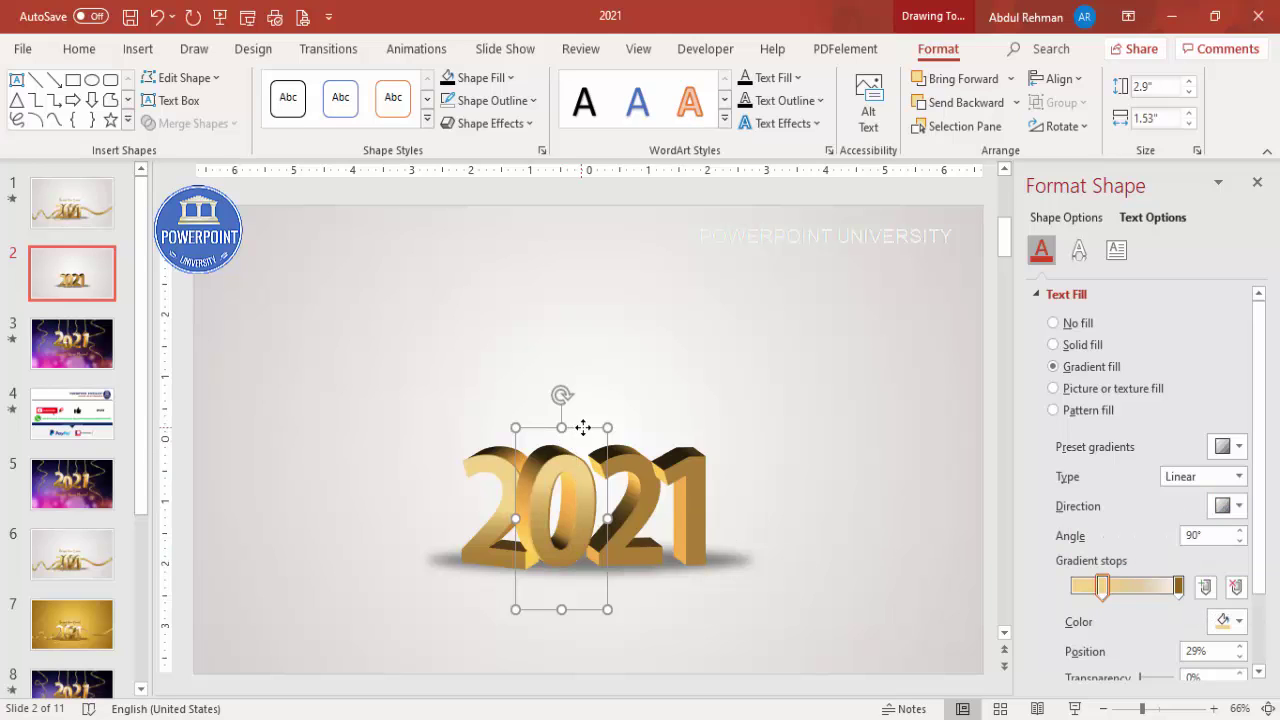
drag(580, 428, 583, 427)
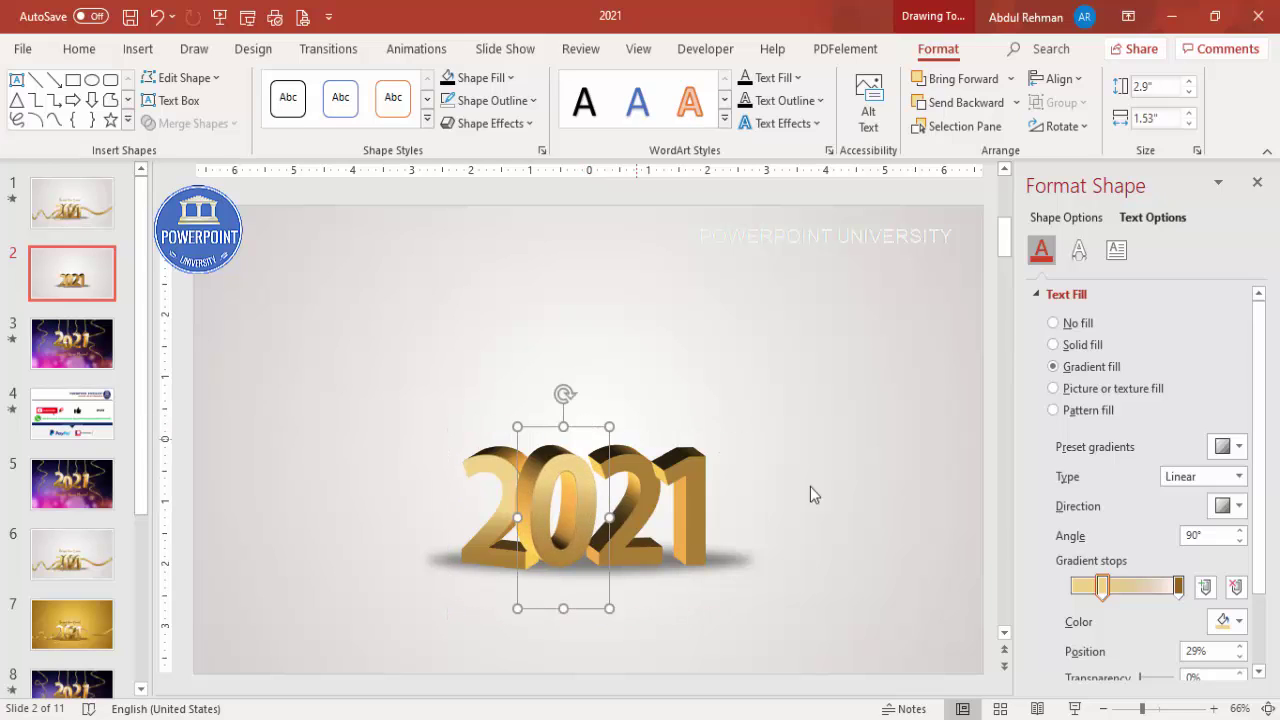